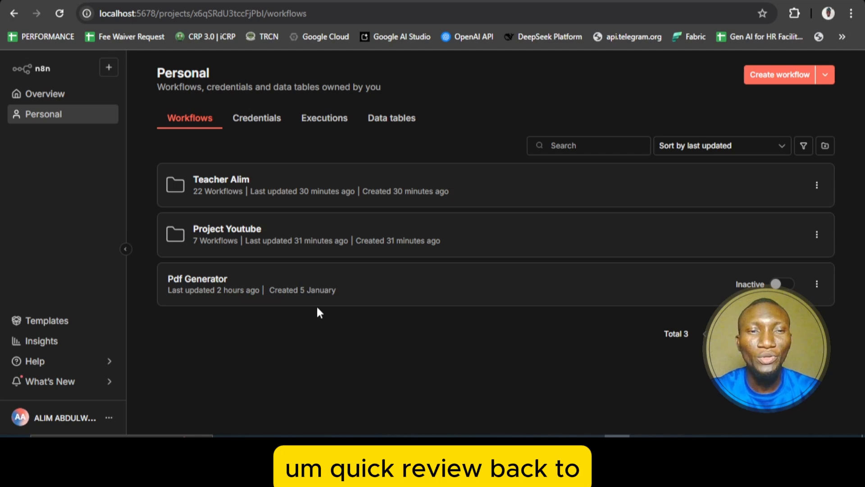
Open the Pdf Generator workflow and open the settings of its Get row(s) in sheet node
{"action": "left_click", "coordinate": [207, 278]}
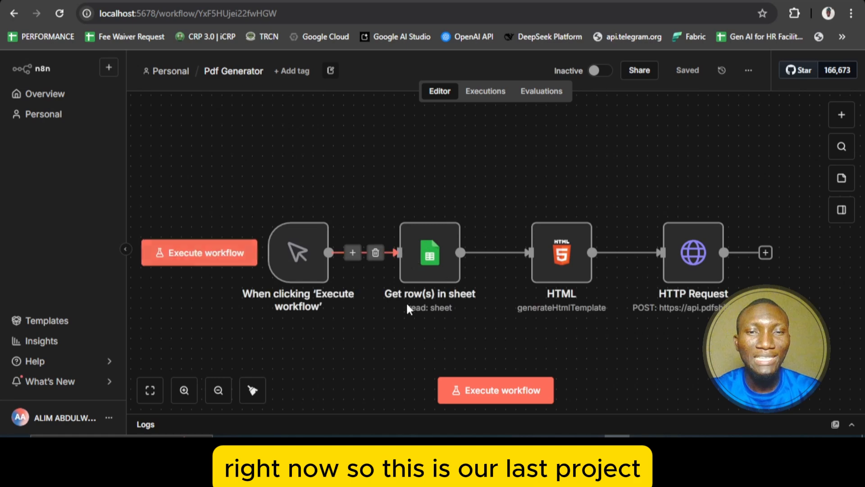
{"action": "mouse_move", "coordinate": [310, 241]}
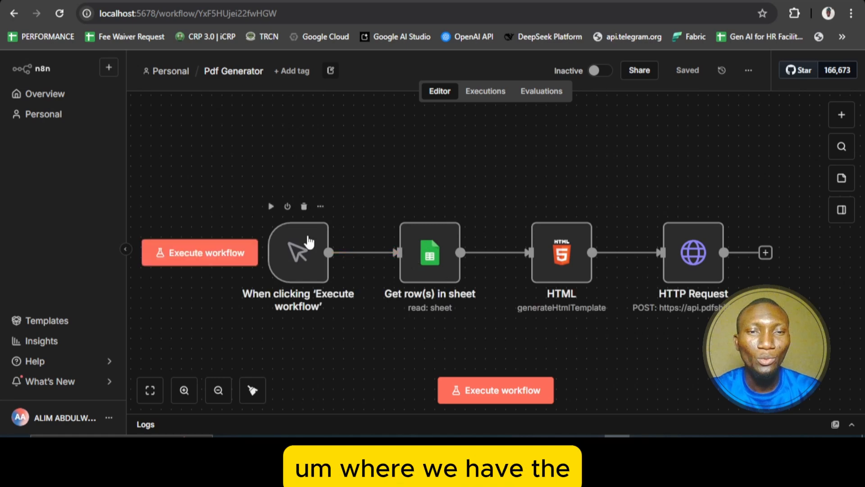
{"action": "left_click", "coordinate": [424, 259]}
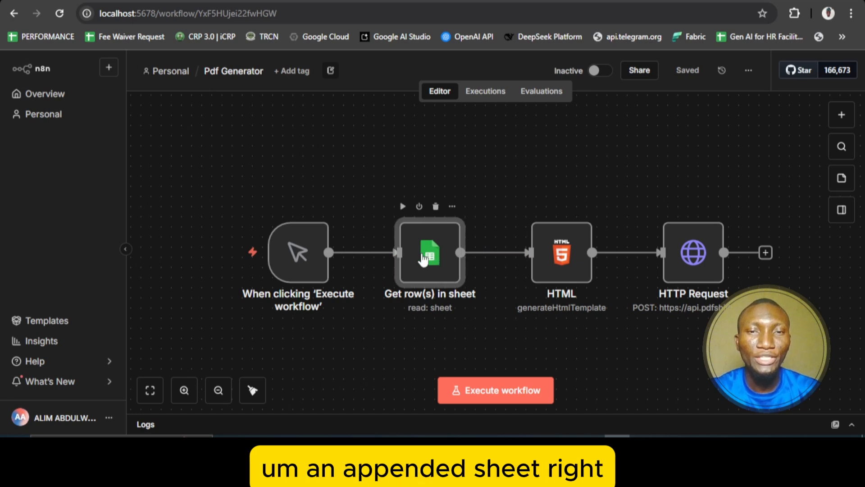
{"action": "double_click", "coordinate": [405, 232]}
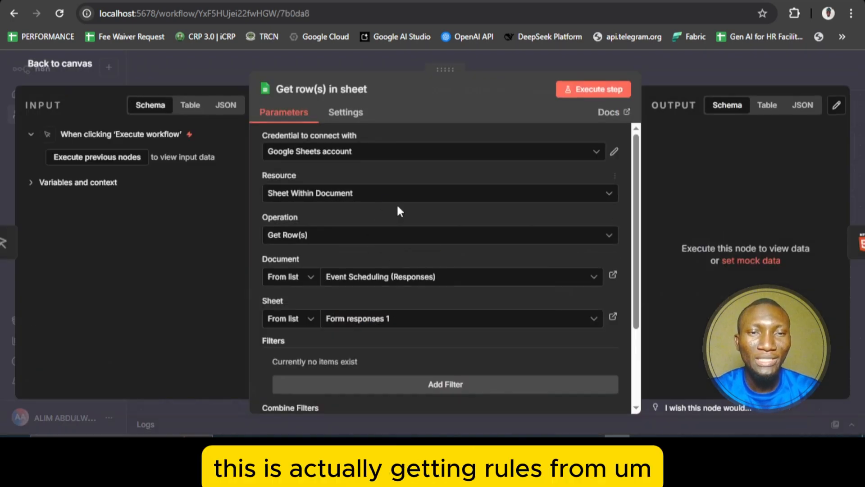
Review the Get row(s) in sheet node's credential, resource, operation, document, sheet and filter settings
{"action": "scroll", "coordinate": [396, 203], "scroll_direction": "down", "scroll_amount": 2}
{"action": "scroll", "coordinate": [383, 212], "scroll_direction": "up", "scroll_amount": 2}
{"action": "scroll", "coordinate": [385, 232], "scroll_direction": "down", "scroll_amount": 2}
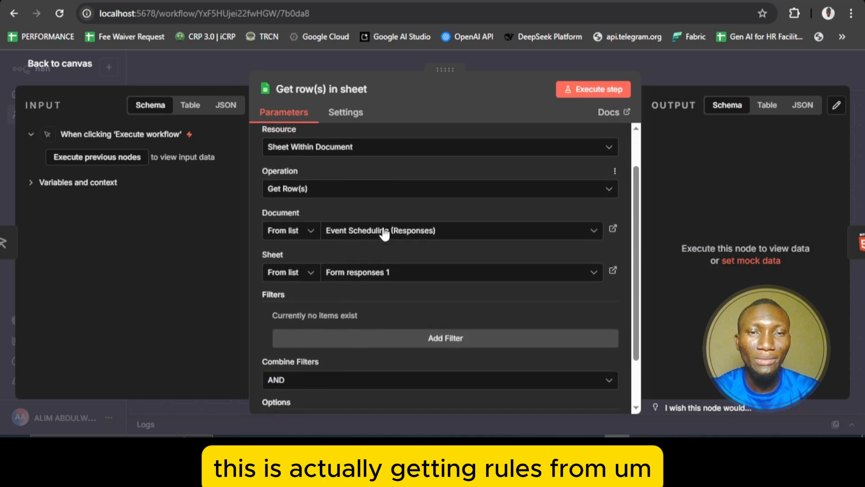
{"action": "scroll", "coordinate": [383, 232], "scroll_direction": "down", "scroll_amount": 1}
{"action": "scroll", "coordinate": [383, 232], "scroll_direction": "up", "scroll_amount": 3}
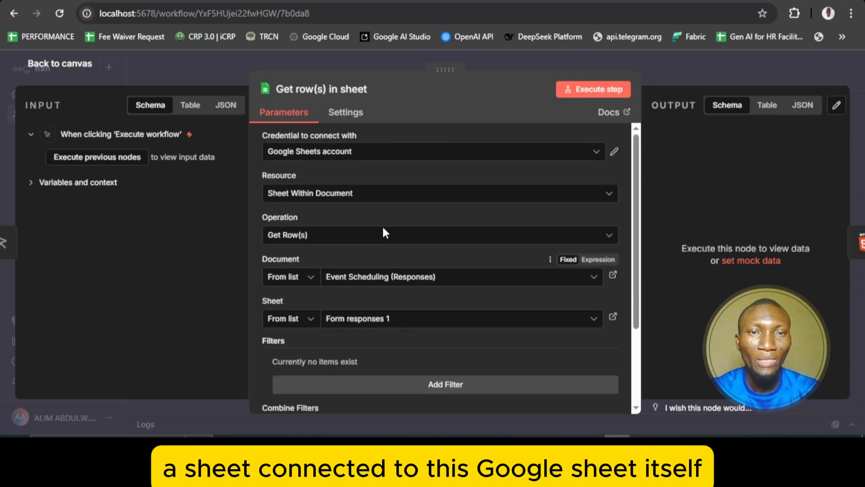
{"action": "scroll", "coordinate": [426, 251], "scroll_direction": "down", "scroll_amount": 1}
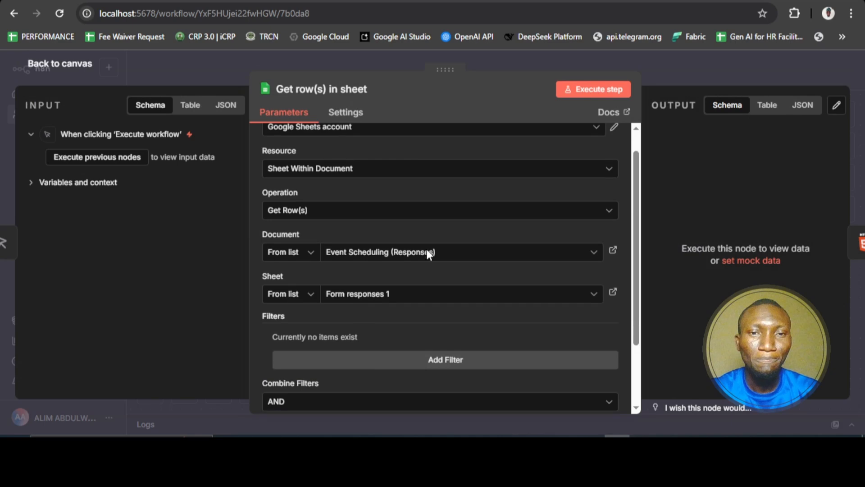
{"action": "scroll", "coordinate": [427, 250], "scroll_direction": "up", "scroll_amount": 1}
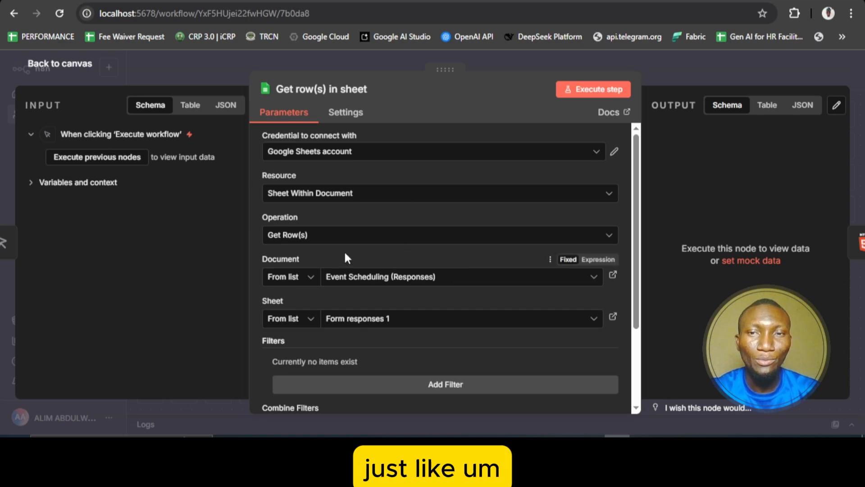
{"action": "scroll", "coordinate": [346, 256], "scroll_direction": "down", "scroll_amount": 1}
{"action": "scroll", "coordinate": [347, 258], "scroll_direction": "up", "scroll_amount": 1}
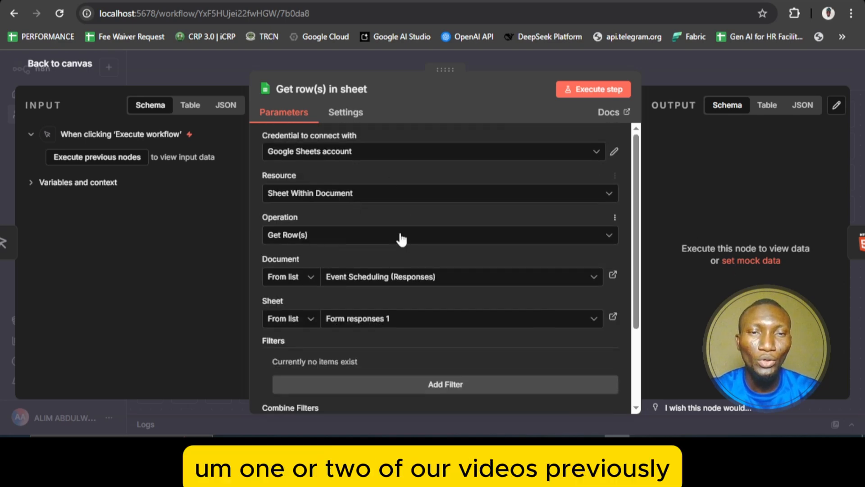
{"action": "scroll", "coordinate": [400, 239], "scroll_direction": "down", "scroll_amount": 1}
{"action": "scroll", "coordinate": [401, 239], "scroll_direction": "up", "scroll_amount": 1}
{"action": "scroll", "coordinate": [411, 202], "scroll_direction": "down", "scroll_amount": 1}
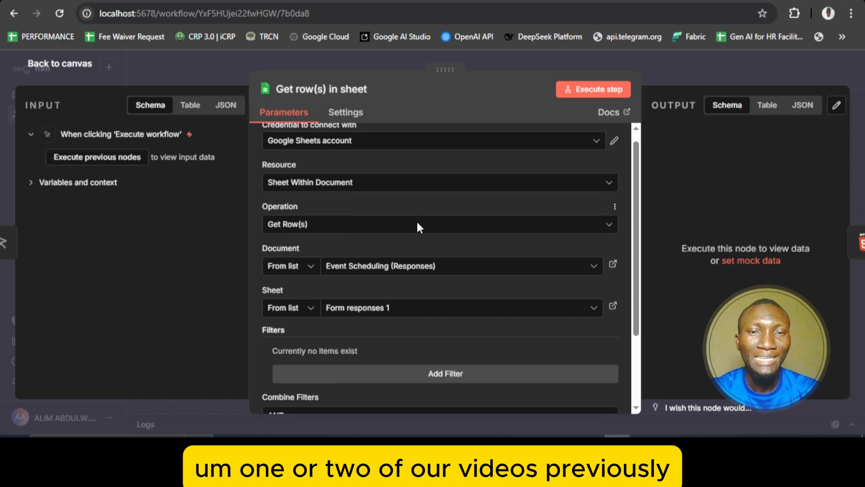
{"action": "scroll", "coordinate": [416, 223], "scroll_direction": "up", "scroll_amount": 1}
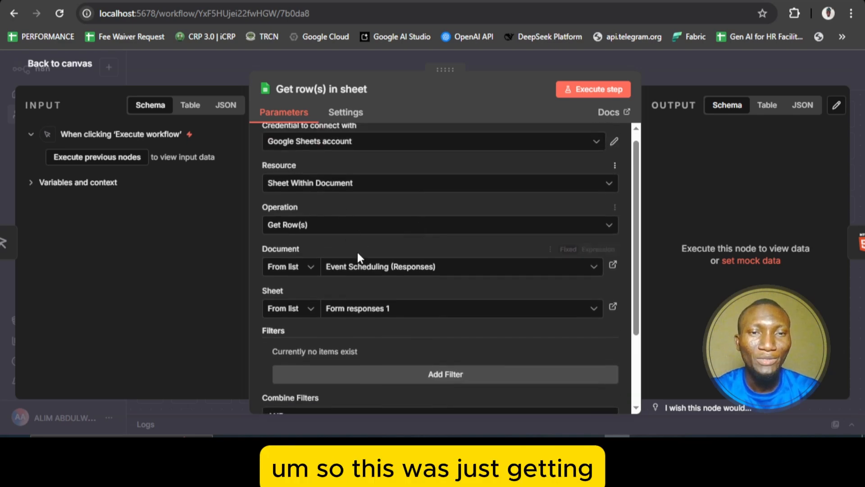
{"action": "scroll", "coordinate": [357, 252], "scroll_direction": "up", "scroll_amount": 1}
{"action": "scroll", "coordinate": [385, 265], "scroll_direction": "down", "scroll_amount": 1}
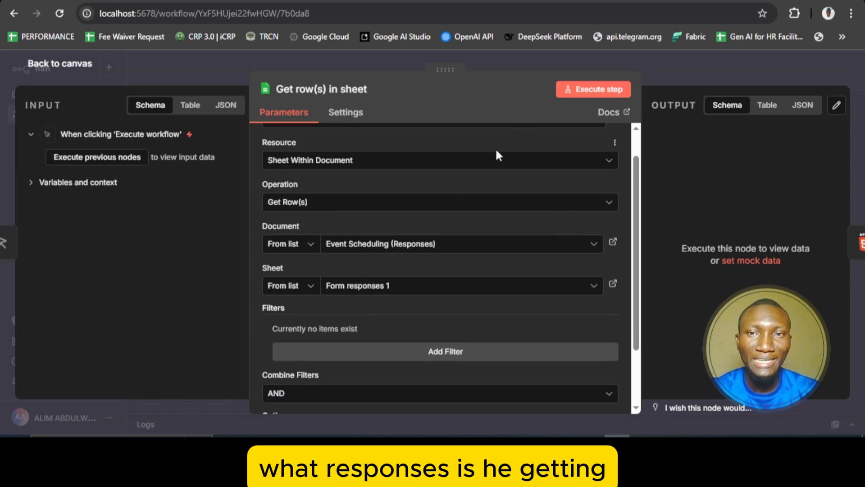
Execute the Get row(s) in sheet node on its own to fetch the form responses, and return to the canvas
{"action": "left_click", "coordinate": [579, 97]}
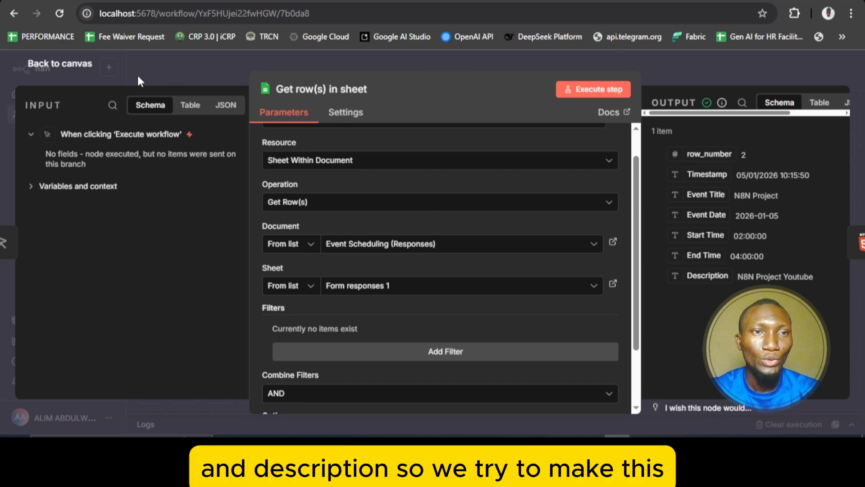
{"action": "left_click", "coordinate": [84, 73]}
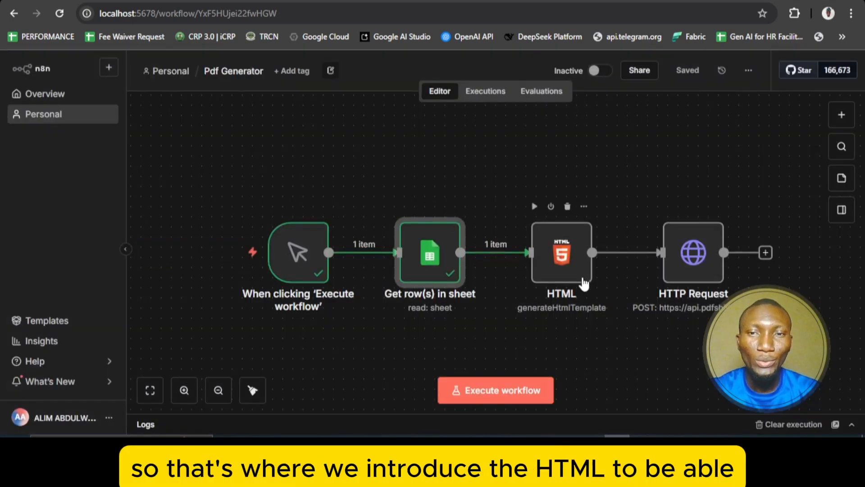
Open the HTML node and examine its template from the document head through the CSS styles to the embedded script
{"action": "left_click", "coordinate": [561, 265]}
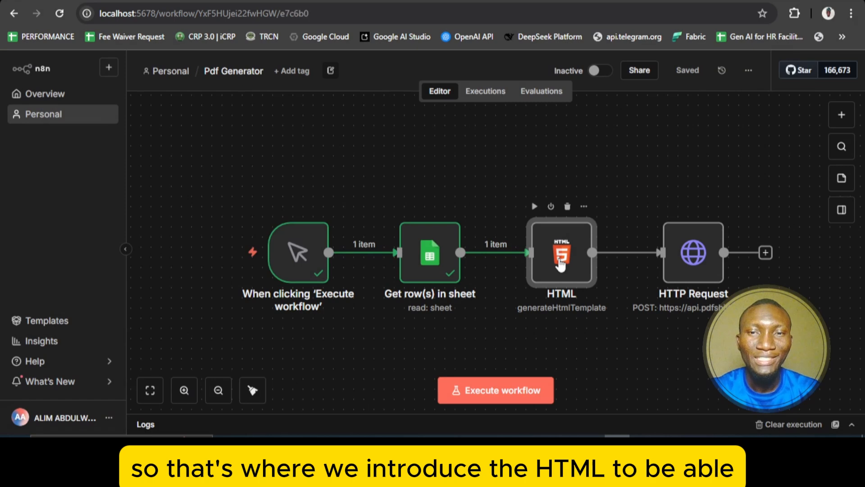
{"action": "double_click", "coordinate": [559, 255]}
{"action": "scroll", "coordinate": [536, 233], "scroll_direction": "down", "scroll_amount": 4}
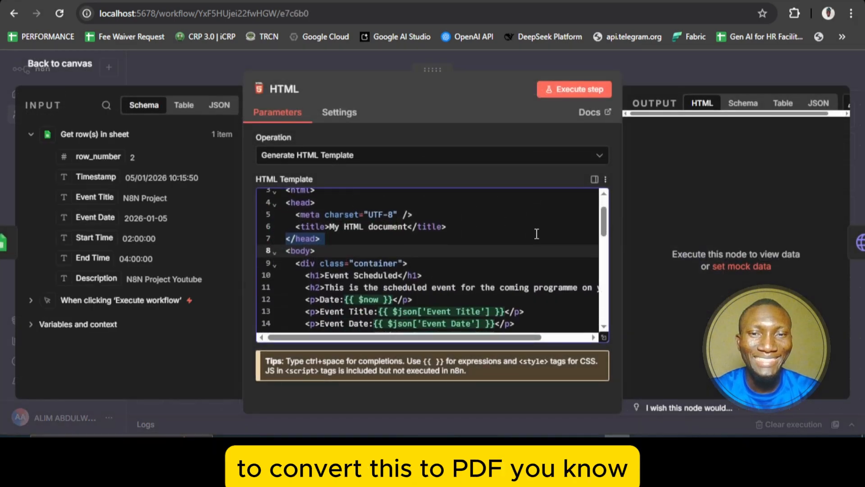
{"action": "scroll", "coordinate": [537, 234], "scroll_direction": "up", "scroll_amount": 4}
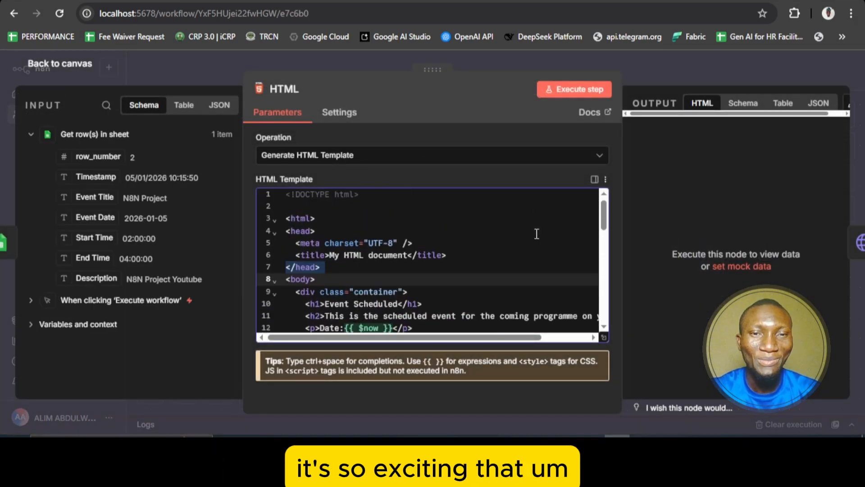
{"action": "scroll", "coordinate": [536, 234], "scroll_direction": "down", "scroll_amount": 5}
{"action": "scroll", "coordinate": [537, 234], "scroll_direction": "up", "scroll_amount": 1}
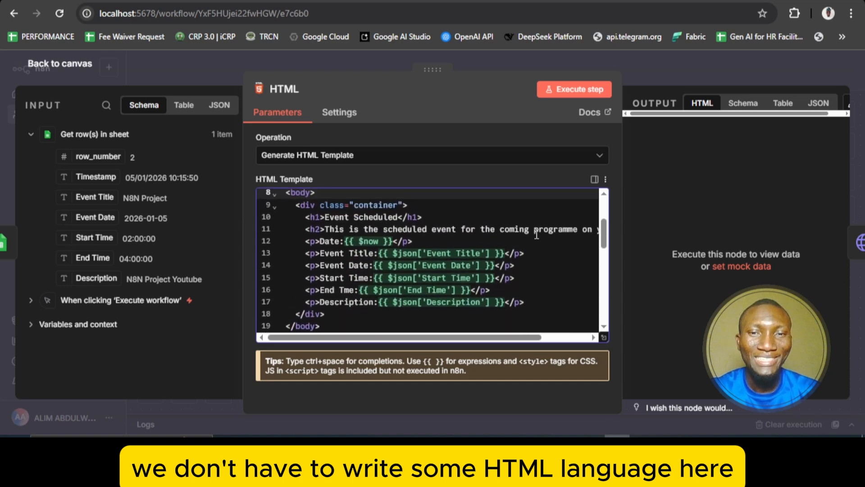
{"action": "scroll", "coordinate": [537, 233], "scroll_direction": "down", "scroll_amount": 5}
{"action": "scroll", "coordinate": [537, 234], "scroll_direction": "down", "scroll_amount": 1}
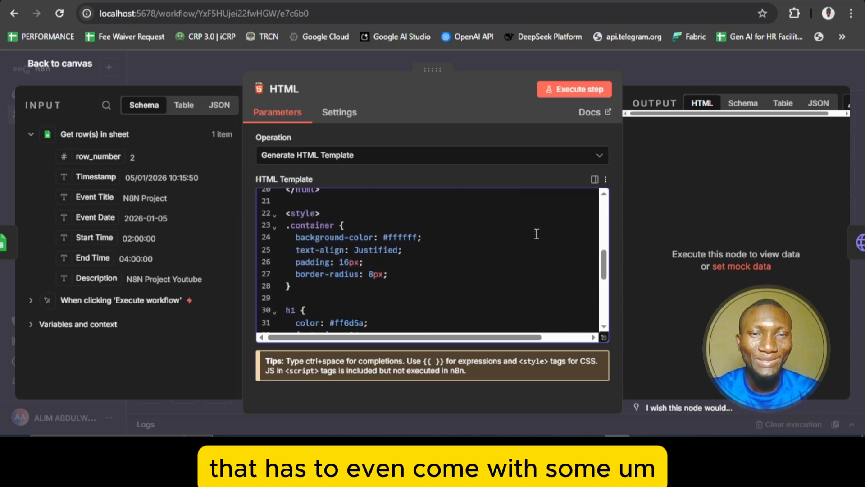
{"action": "scroll", "coordinate": [403, 221], "scroll_direction": "down", "scroll_amount": 3}
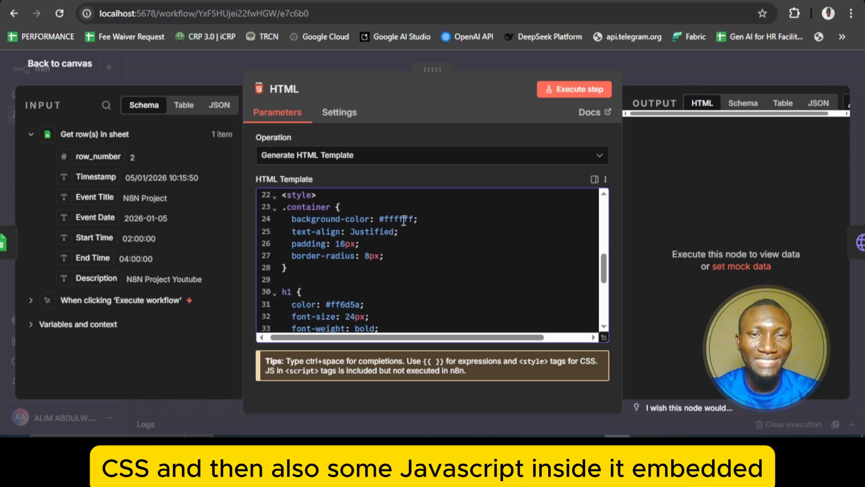
{"action": "scroll", "coordinate": [404, 221], "scroll_direction": "down", "scroll_amount": 4}
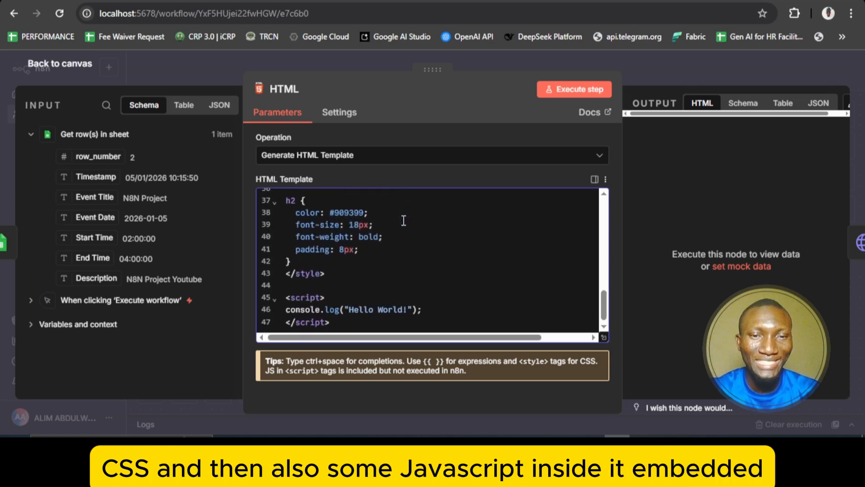
Examine how the JSON expressions fill the event fields in the HTML template's body, and close the node
{"action": "scroll", "coordinate": [404, 220], "scroll_direction": "up", "scroll_amount": 9}
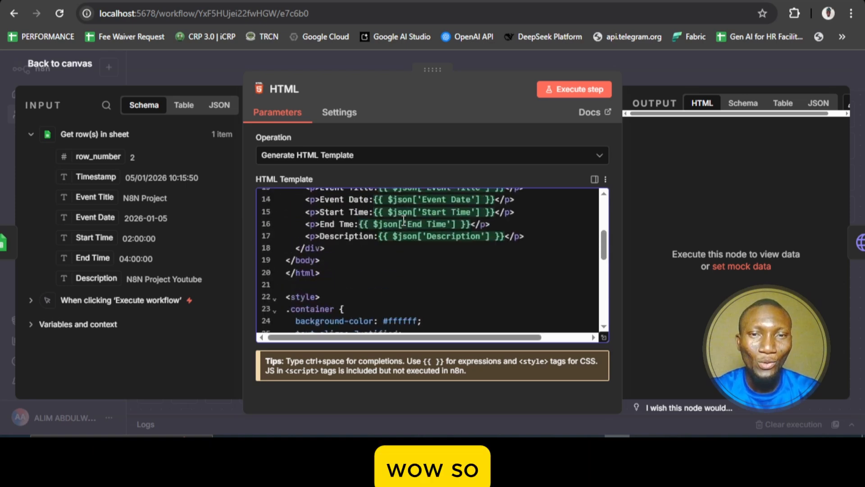
{"action": "scroll", "coordinate": [467, 269], "scroll_direction": "up", "scroll_amount": 1}
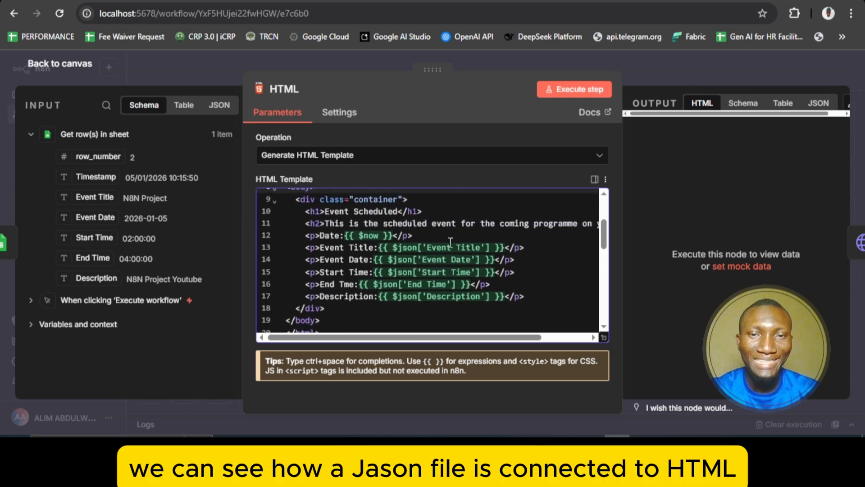
{"action": "scroll", "coordinate": [467, 251], "scroll_direction": "down", "scroll_amount": 1}
{"action": "scroll", "coordinate": [467, 251], "scroll_direction": "up", "scroll_amount": 1}
{"action": "scroll", "coordinate": [466, 251], "scroll_direction": "right", "scroll_amount": 1}
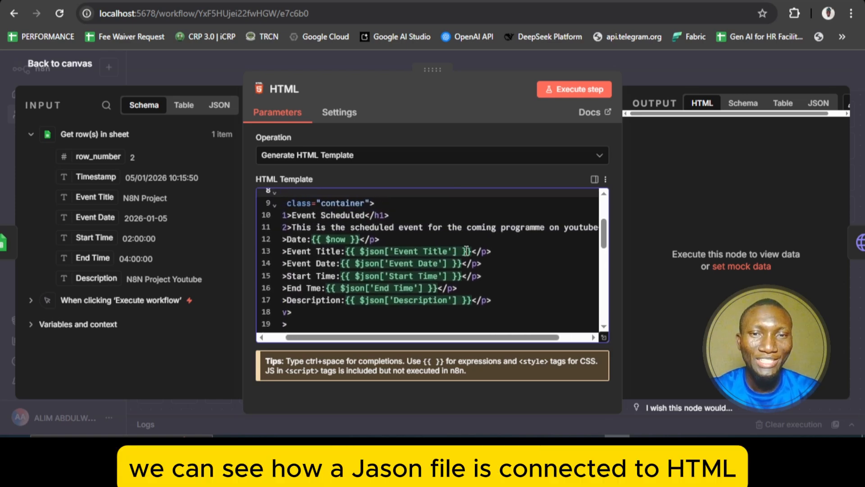
{"action": "scroll", "coordinate": [466, 251], "scroll_direction": "left", "scroll_amount": 1}
{"action": "scroll", "coordinate": [467, 251], "scroll_direction": "down", "scroll_amount": 1}
{"action": "scroll", "coordinate": [466, 251], "scroll_direction": "down", "scroll_amount": 1}
{"action": "scroll", "coordinate": [466, 251], "scroll_direction": "up", "scroll_amount": 2}
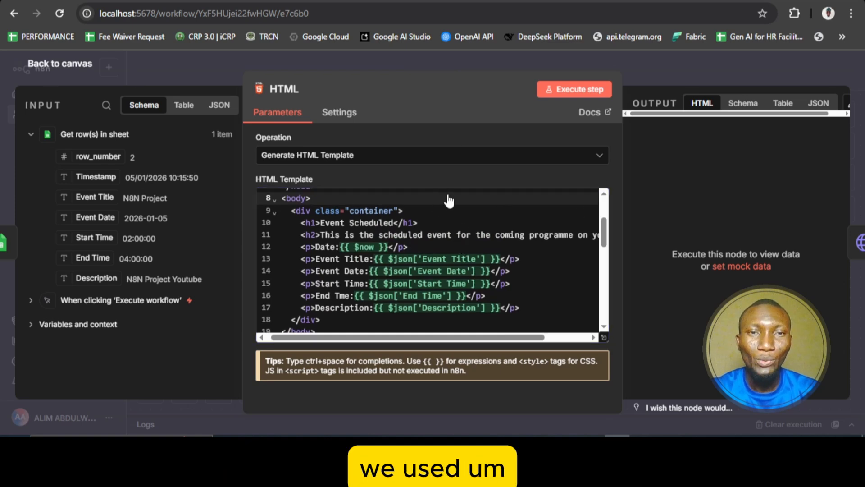
{"action": "key", "text": "Escape"}
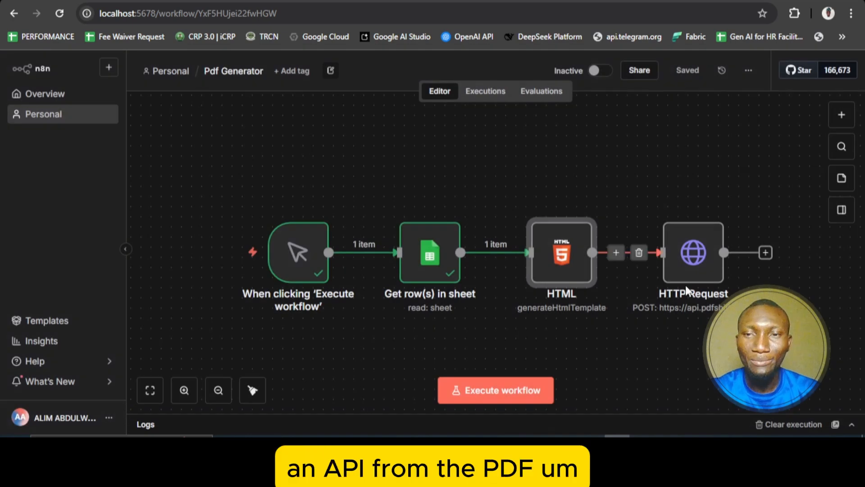
Open the HTTP Request node, review its method, URL, API key header and JSON body parameters, and return to the canvas
{"action": "left_click", "coordinate": [691, 266]}
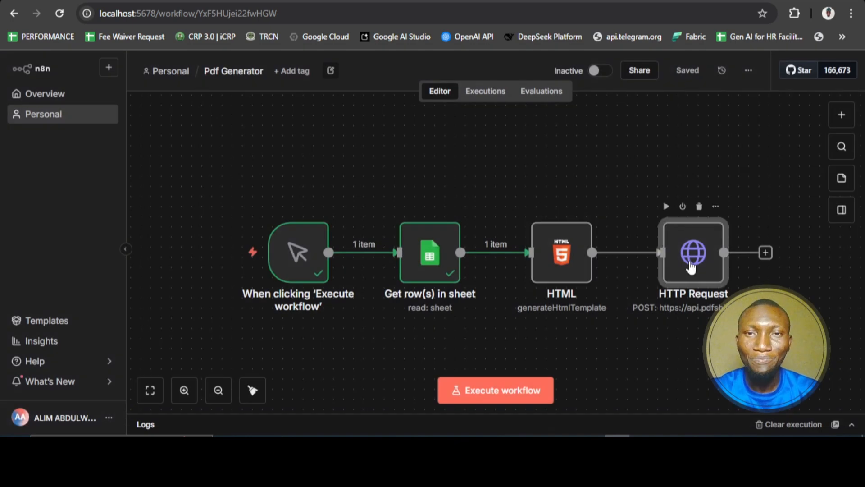
{"action": "double_click", "coordinate": [692, 250]}
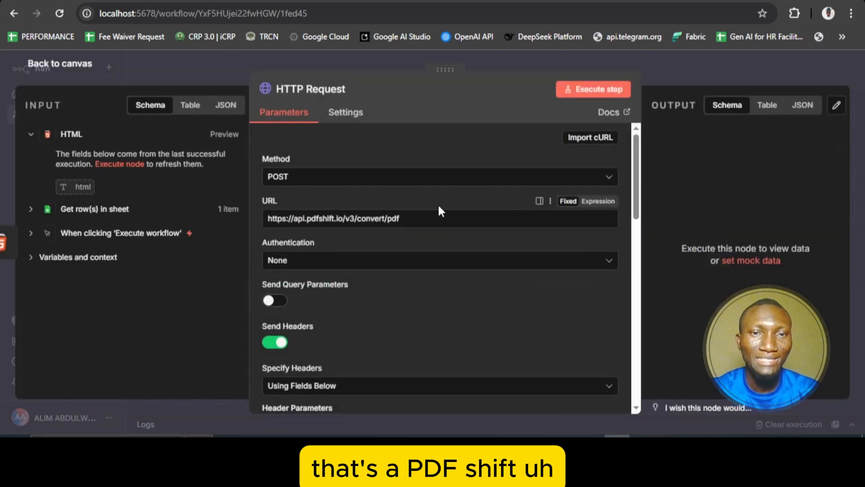
{"action": "scroll", "coordinate": [439, 231], "scroll_direction": "down", "scroll_amount": 1}
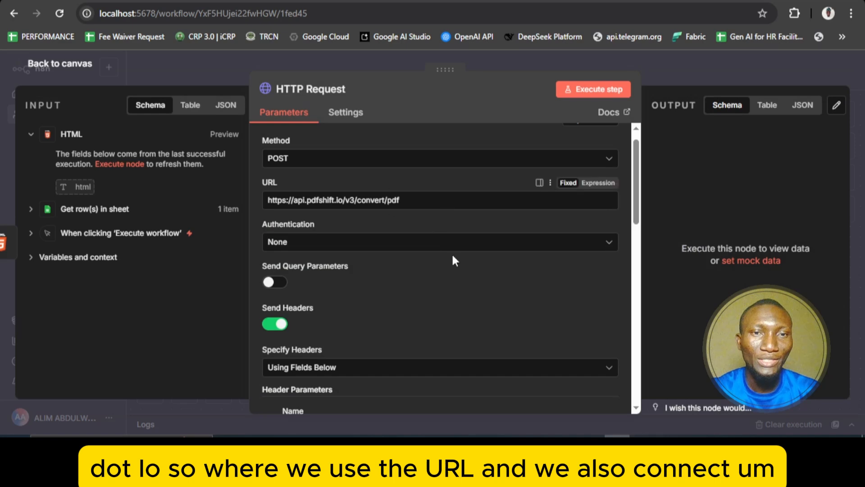
{"action": "scroll", "coordinate": [453, 260], "scroll_direction": "down", "scroll_amount": 3}
{"action": "scroll", "coordinate": [454, 259], "scroll_direction": "up", "scroll_amount": 3}
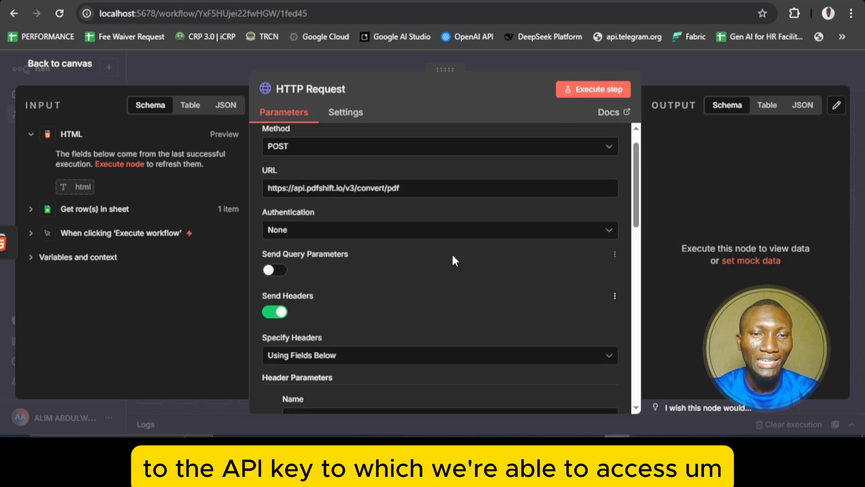
{"action": "scroll", "coordinate": [454, 259], "scroll_direction": "down", "scroll_amount": 8}
{"action": "scroll", "coordinate": [454, 234], "scroll_direction": "down", "scroll_amount": 2}
{"action": "scroll", "coordinate": [467, 271], "scroll_direction": "down", "scroll_amount": 6}
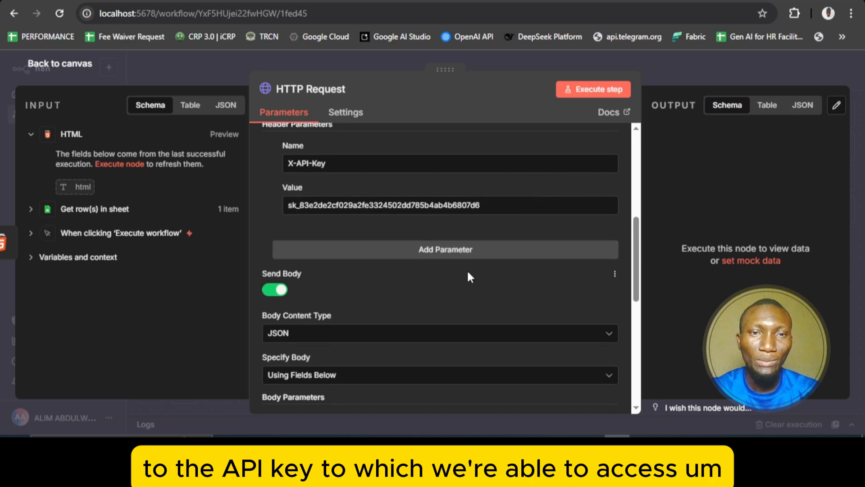
{"action": "scroll", "coordinate": [468, 272], "scroll_direction": "down", "scroll_amount": 2}
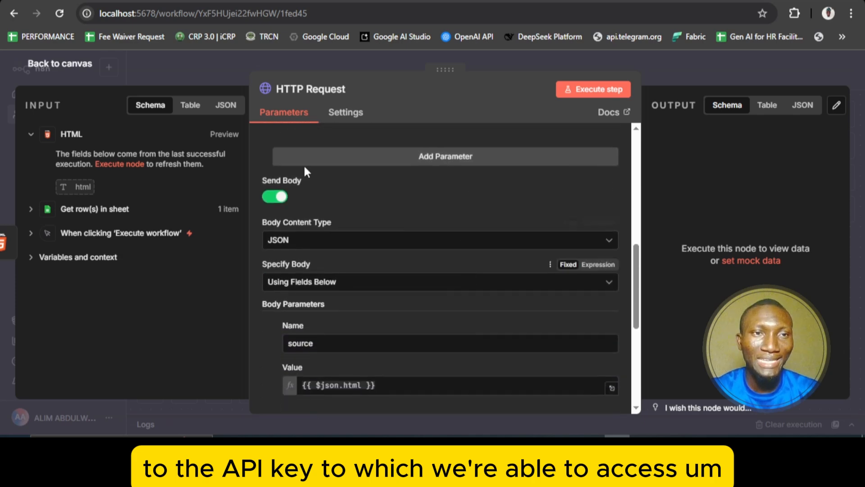
{"action": "left_click", "coordinate": [68, 70]}
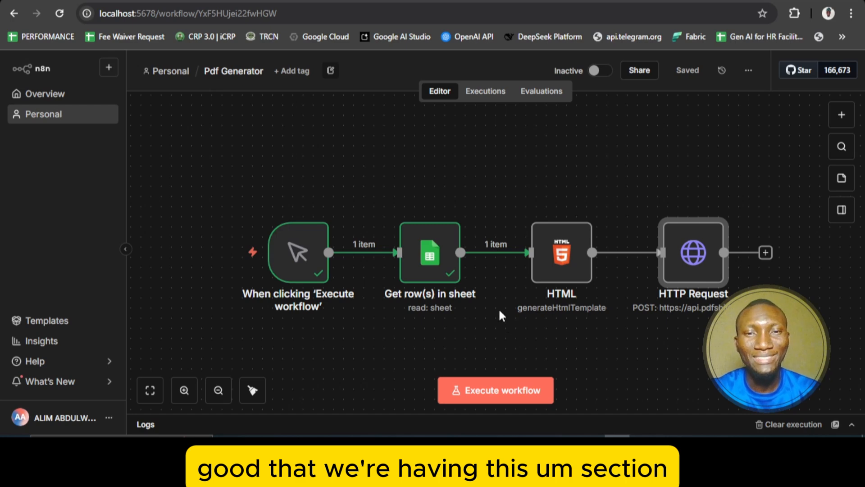
{"action": "scroll", "coordinate": [489, 324], "scroll_direction": "down", "scroll_amount": 1}
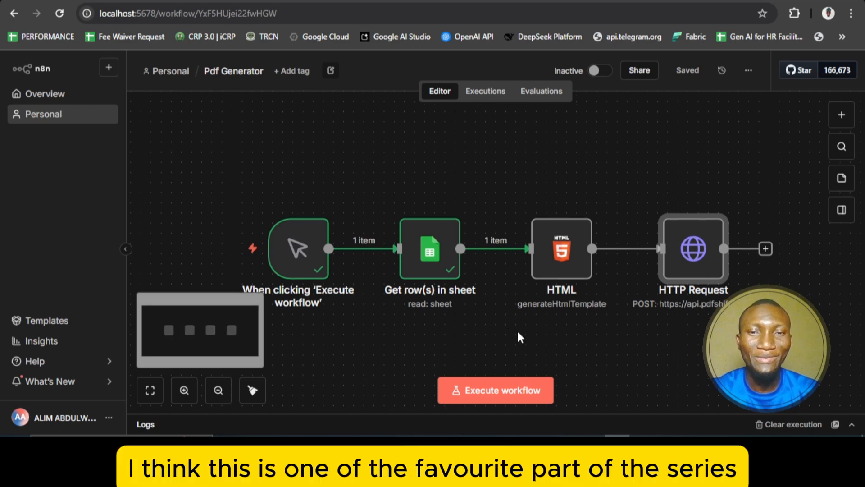
{"action": "scroll", "coordinate": [463, 326], "scroll_direction": "down", "scroll_amount": 1}
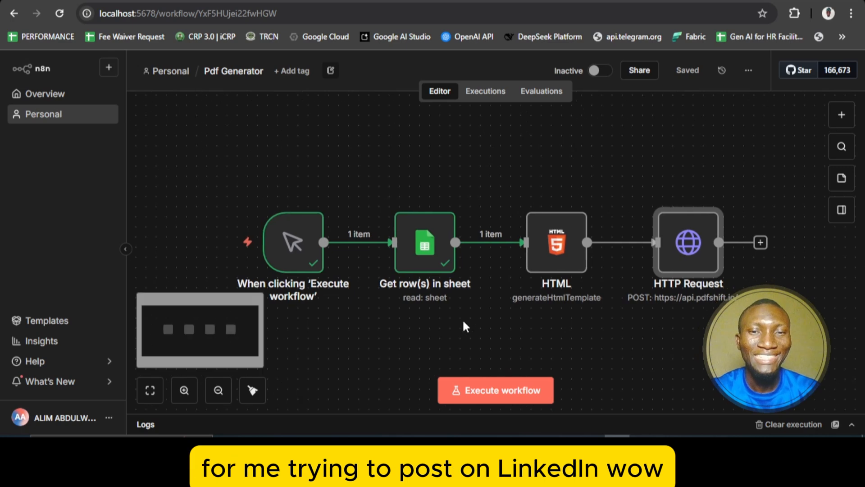
Leave the Pdf Generator workflow for the Personal project and create a new blank workflow there
{"action": "scroll", "coordinate": [465, 325], "scroll_direction": "up", "scroll_amount": 1}
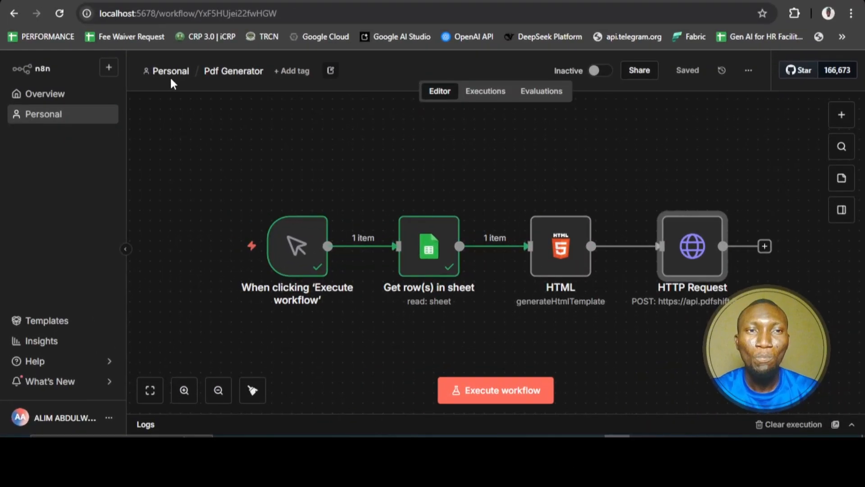
{"action": "left_click", "coordinate": [234, 116]}
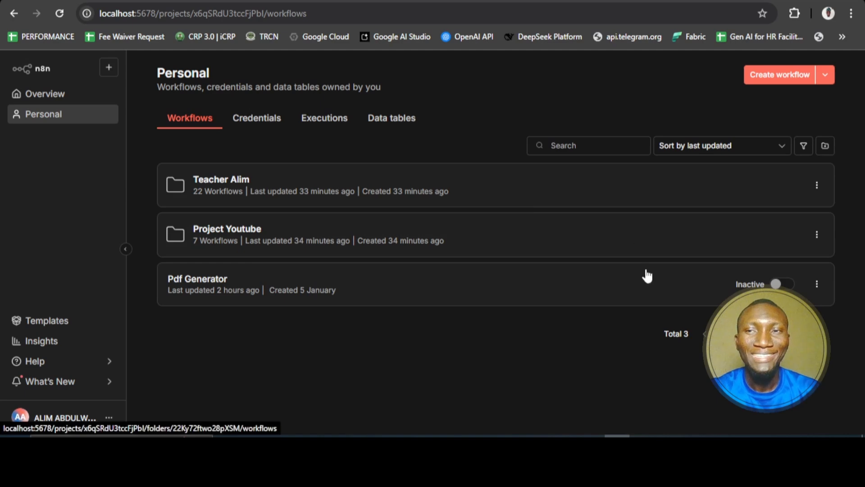
{"action": "left_click", "coordinate": [767, 76]}
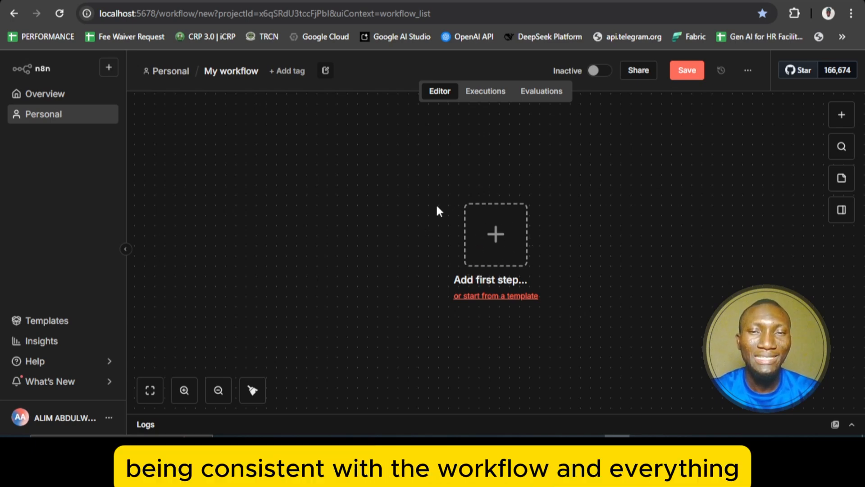
Add an On a schedule trigger as the first step, keep its default rule, and move the node left on the canvas
{"action": "left_click", "coordinate": [500, 233]}
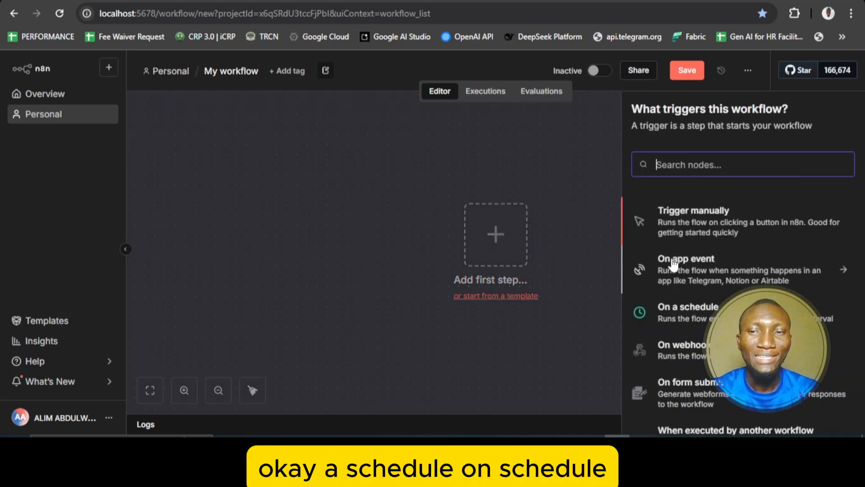
{"action": "left_click", "coordinate": [700, 318]}
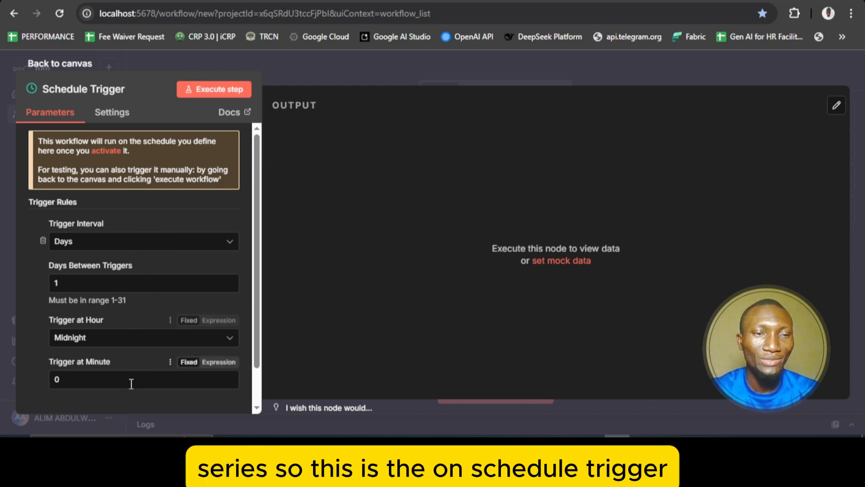
{"action": "left_click", "coordinate": [54, 63]}
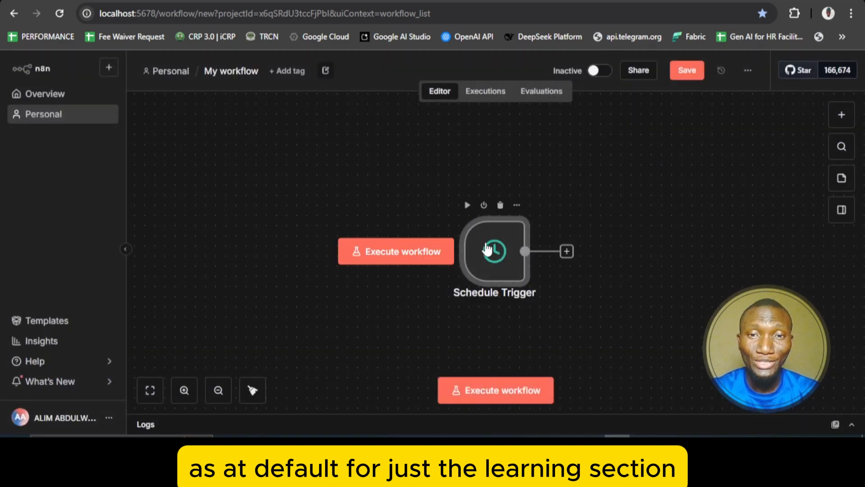
{"action": "left_click_drag", "start_coordinate": [471, 241], "coordinate": [328, 234]}
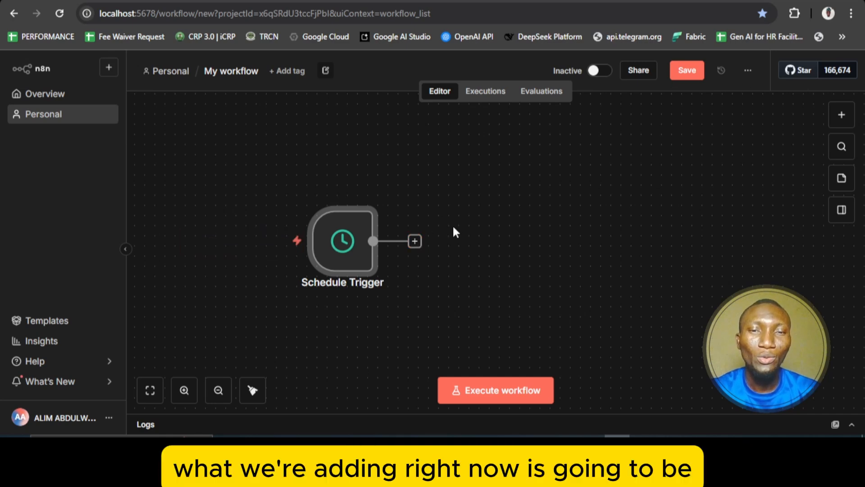
Add a Google Sheets node with the Get row(s) in sheet action after the Schedule Trigger
{"action": "left_click", "coordinate": [414, 241]}
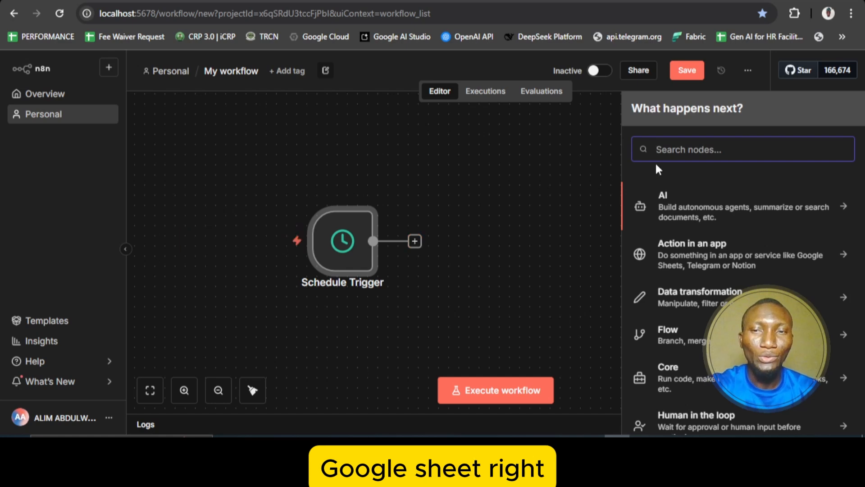
{"action": "type", "text": "g"}
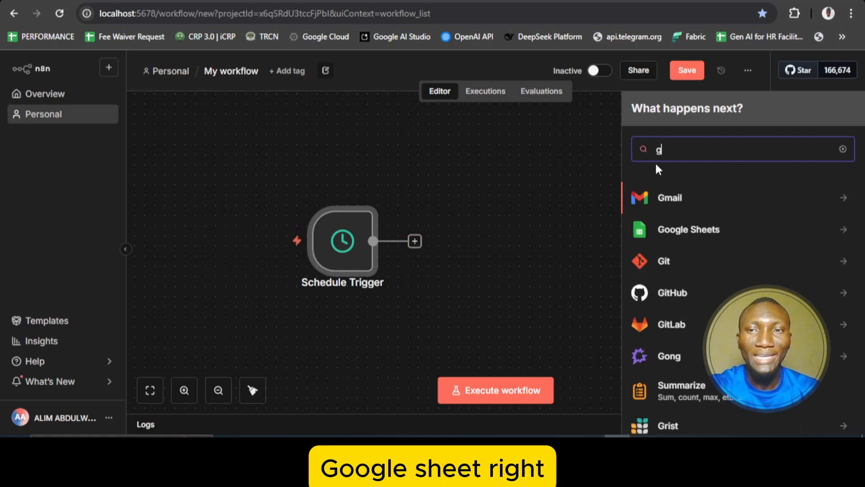
{"action": "left_click", "coordinate": [693, 242]}
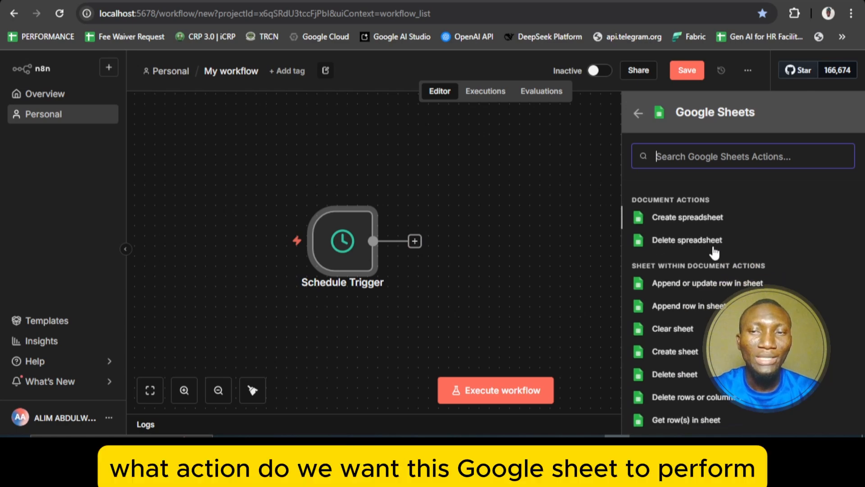
{"action": "scroll", "coordinate": [715, 252], "scroll_direction": "down", "scroll_amount": 2}
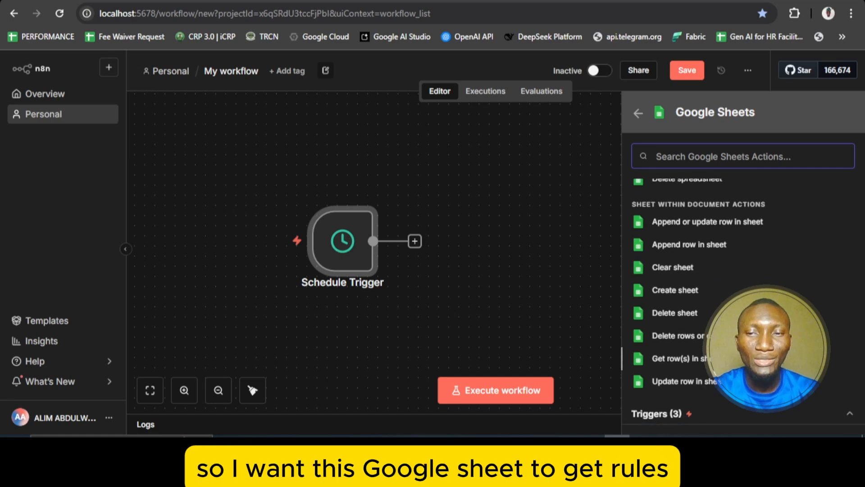
{"action": "left_click", "coordinate": [687, 362]}
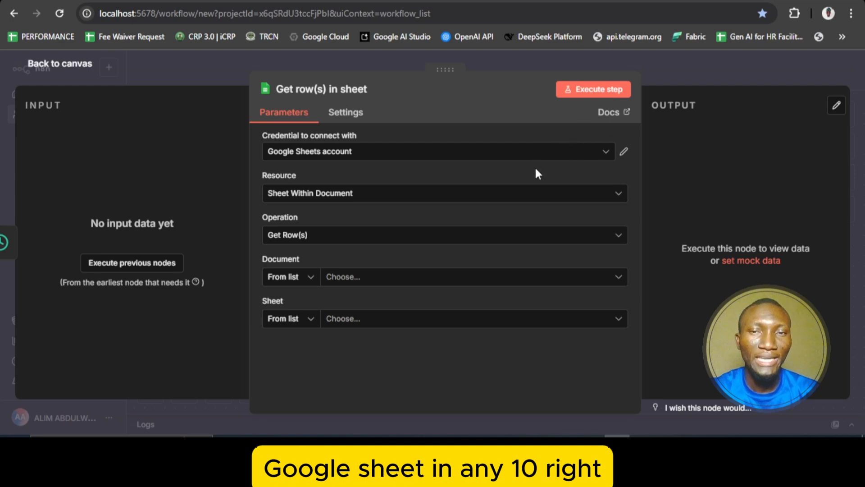
Look through the spreadsheets available for the node's Document setting, and return to the canvas without choosing one
{"action": "left_click", "coordinate": [457, 282]}
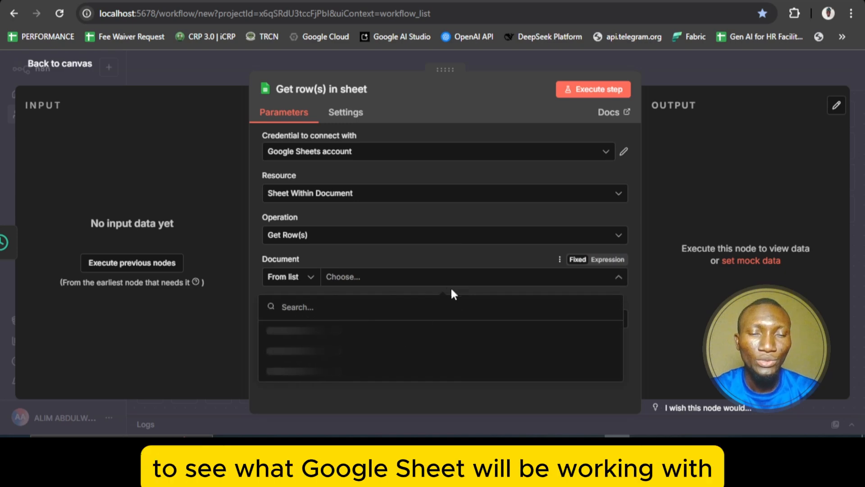
{"action": "scroll", "coordinate": [446, 356], "scroll_direction": "down", "scroll_amount": 3}
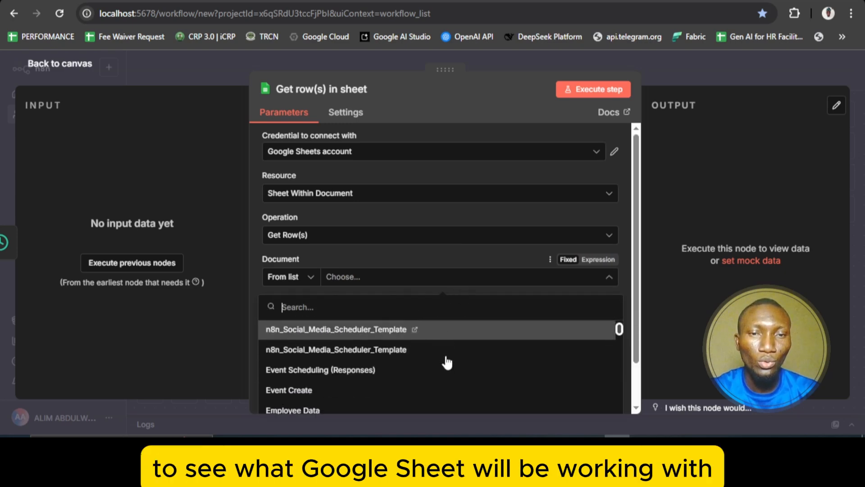
{"action": "scroll", "coordinate": [445, 360], "scroll_direction": "up", "scroll_amount": 3}
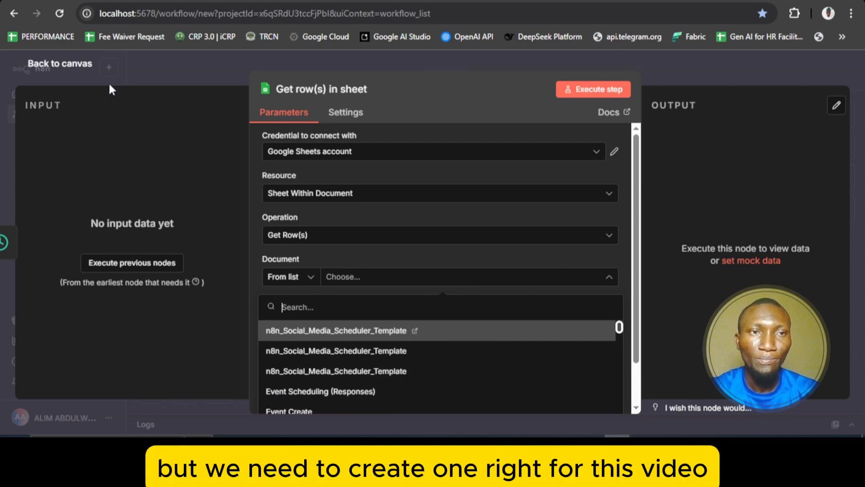
{"action": "left_click", "coordinate": [69, 67]}
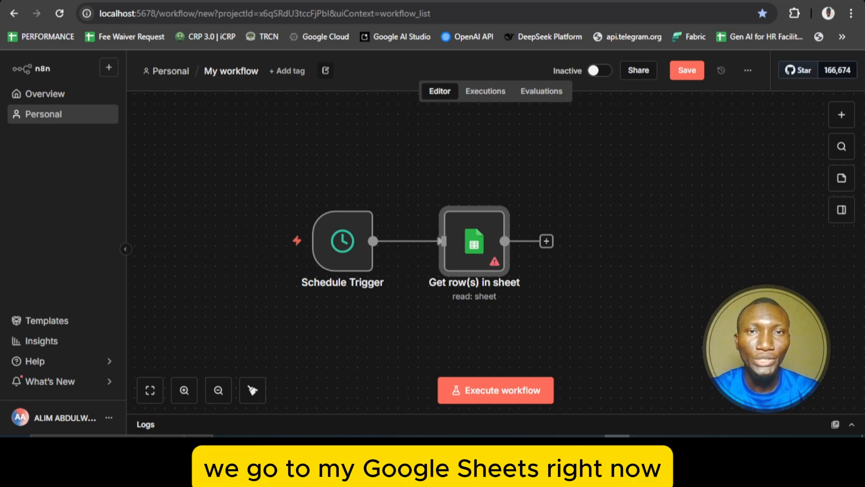
Switch to Google Sheets, create a blank spreadsheet and enter the header Post in cell A1
{"action": "left_click", "coordinate": [464, 1]}
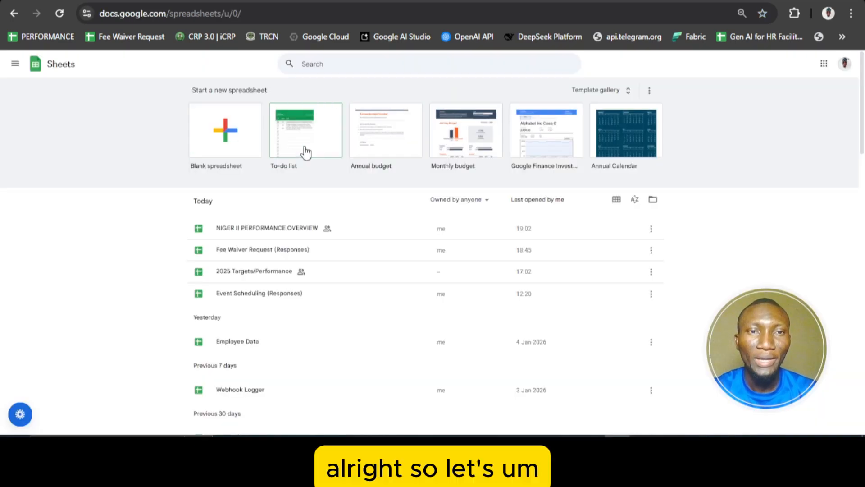
{"action": "left_click", "coordinate": [225, 142]}
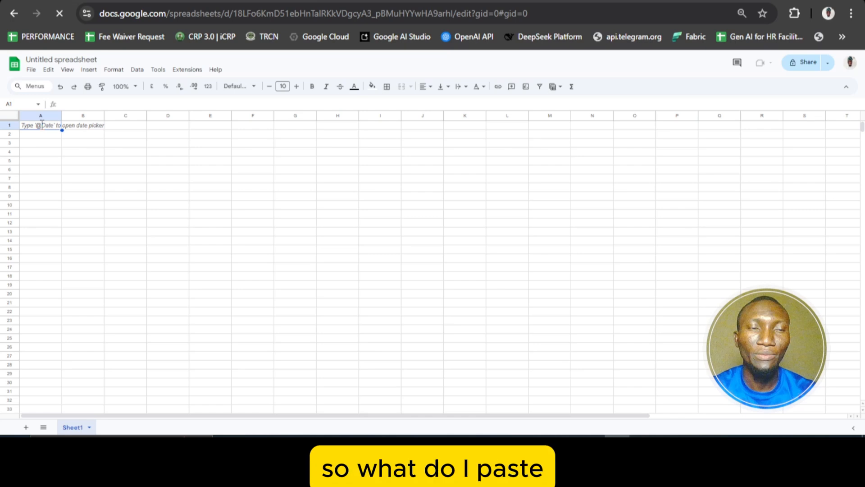
{"action": "double_click", "coordinate": [53, 125]}
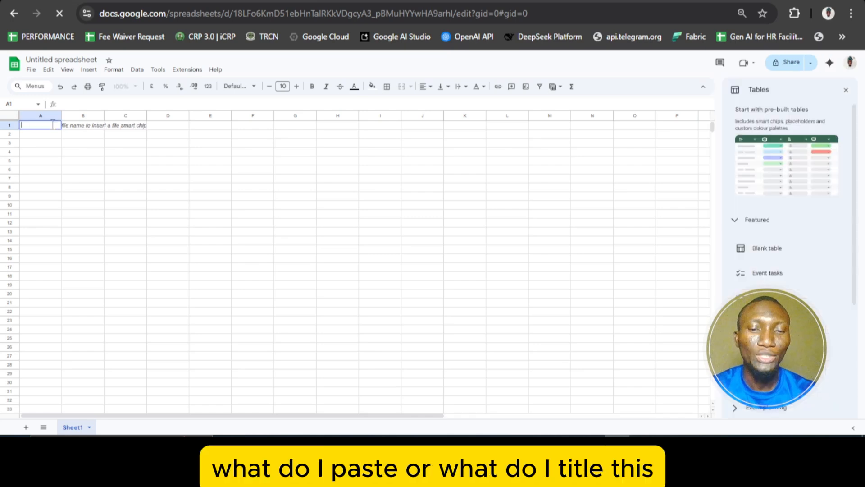
{"action": "type", "text": "Pos"}
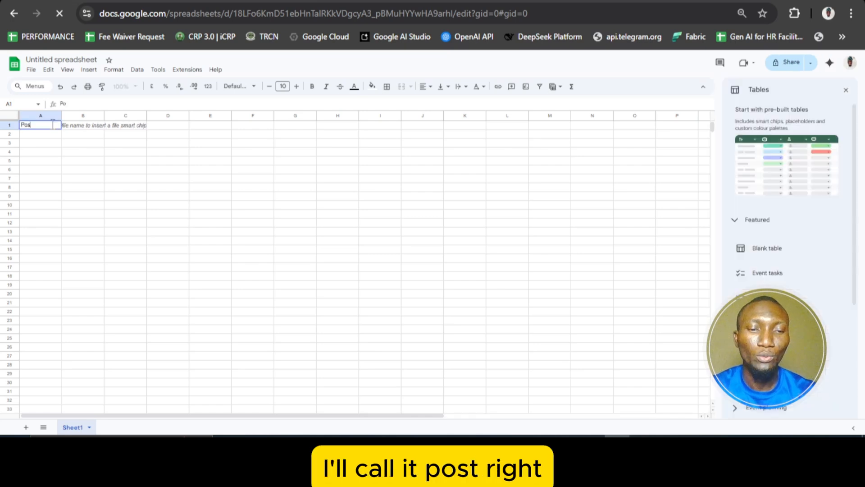
{"action": "type", "text": "t"}
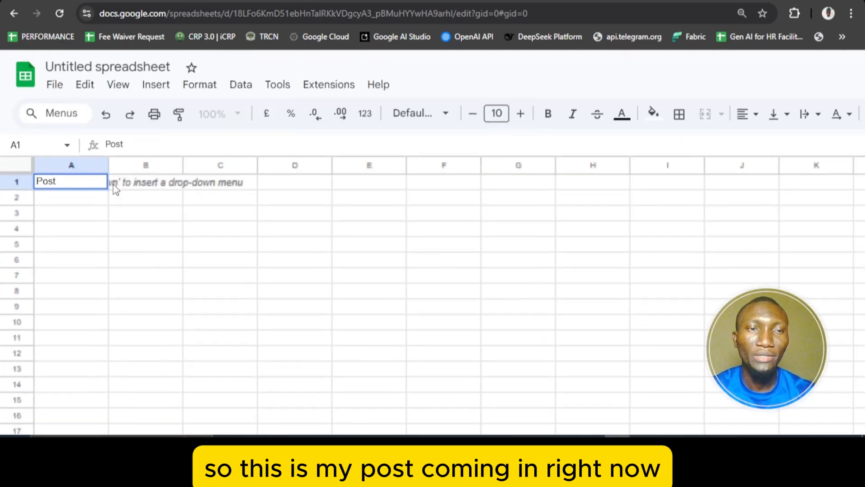
Enter the header Post Time in cell B1
{"action": "left_click", "coordinate": [144, 188]}
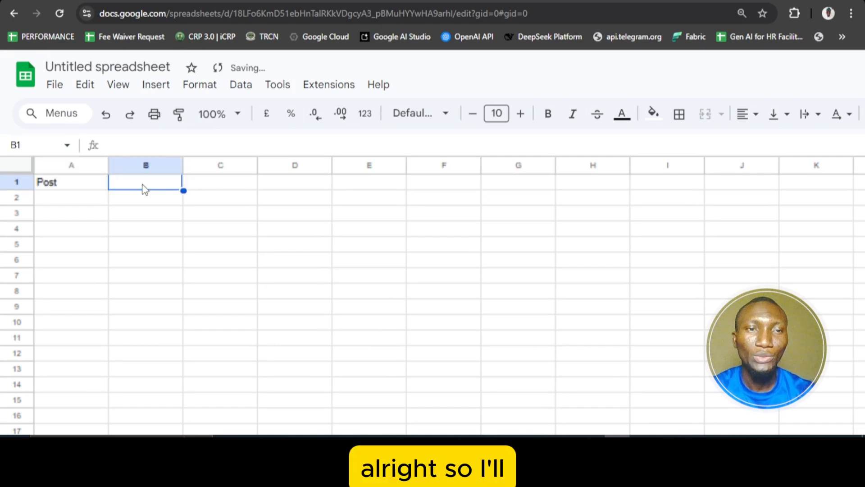
{"action": "double_click", "coordinate": [145, 186]}
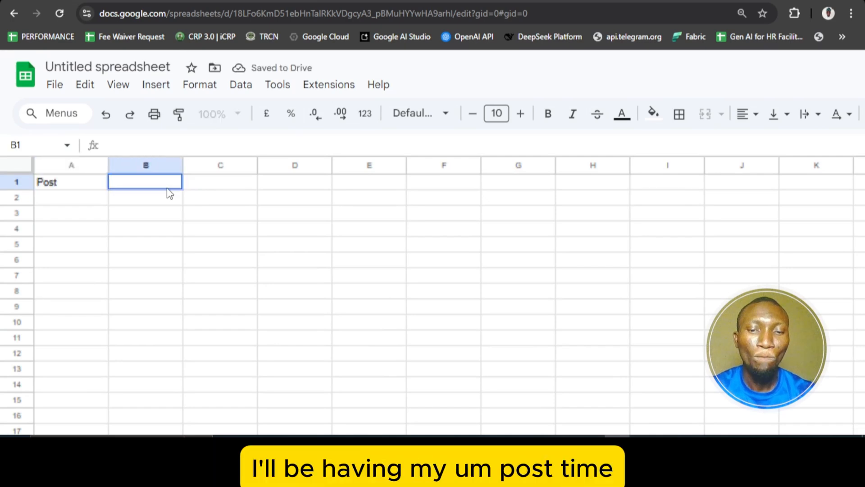
{"action": "type", "text": "Post"}
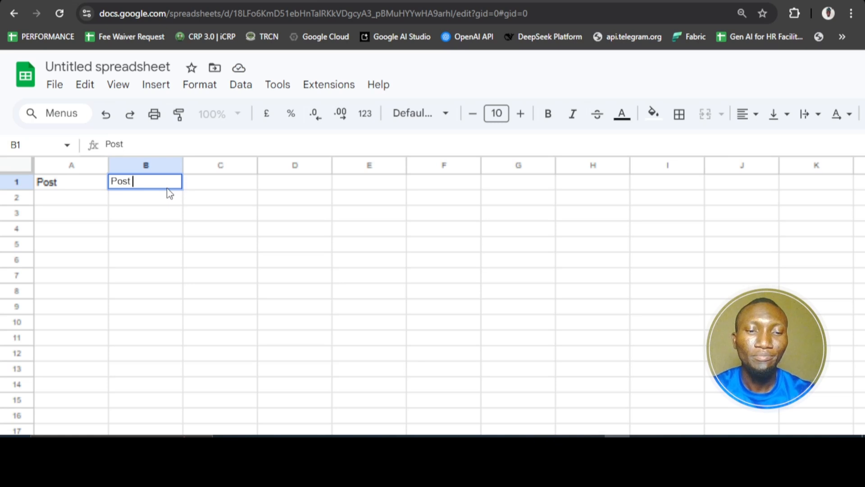
{"action": "type", "text": " Time"}
{"action": "key", "text": "BackSpace"}
{"action": "type", "text": "me"}
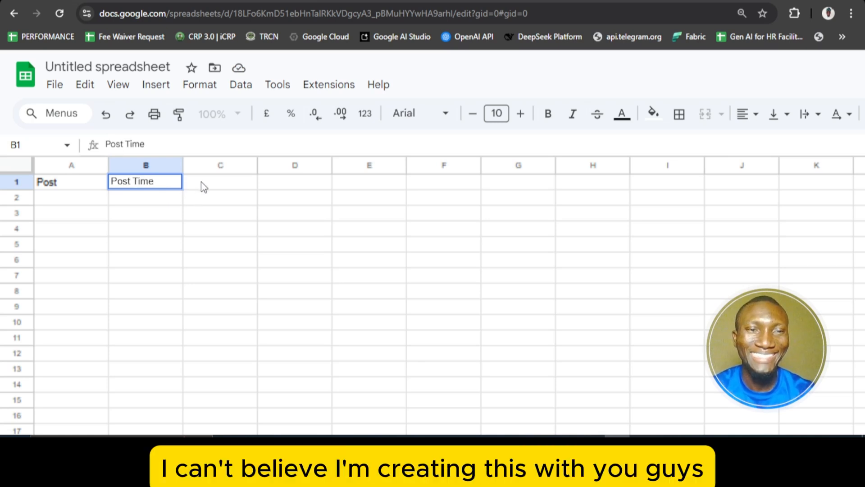
Enter the header Status in cell C1
{"action": "left_click", "coordinate": [221, 185]}
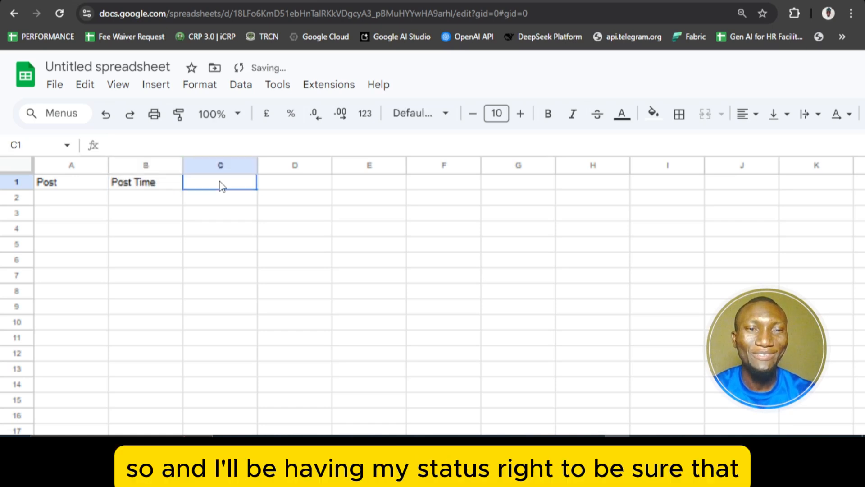
{"action": "double_click", "coordinate": [221, 182]}
{"action": "type", "text": "Stu"}
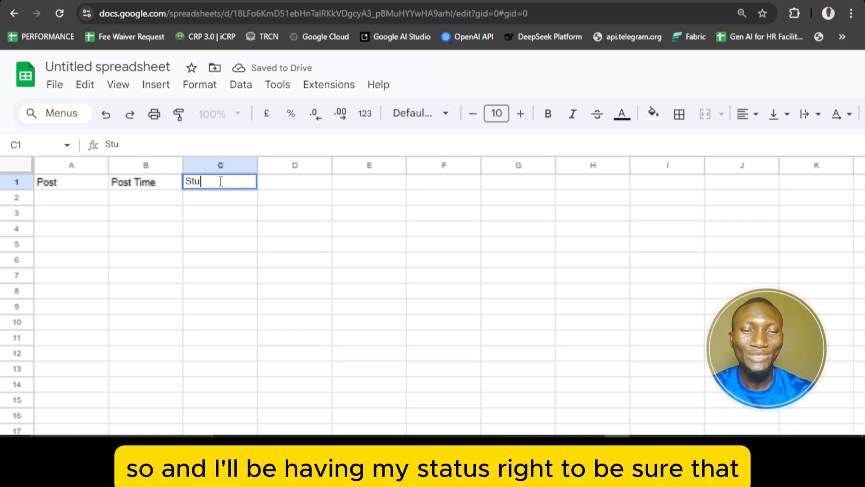
{"action": "type", "text": "t"}
{"action": "key", "text": "BackSpace"}
{"action": "key", "text": "BackSpace"}
{"action": "type", "text": "atu"}
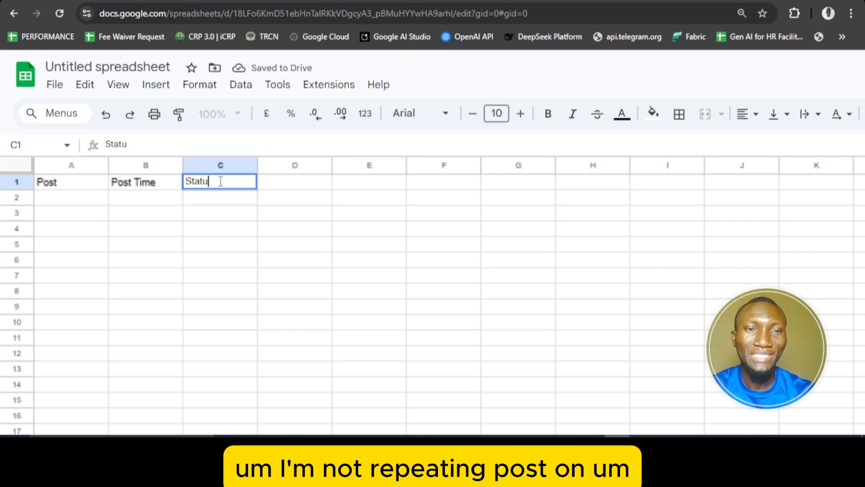
{"action": "type", "text": "s"}
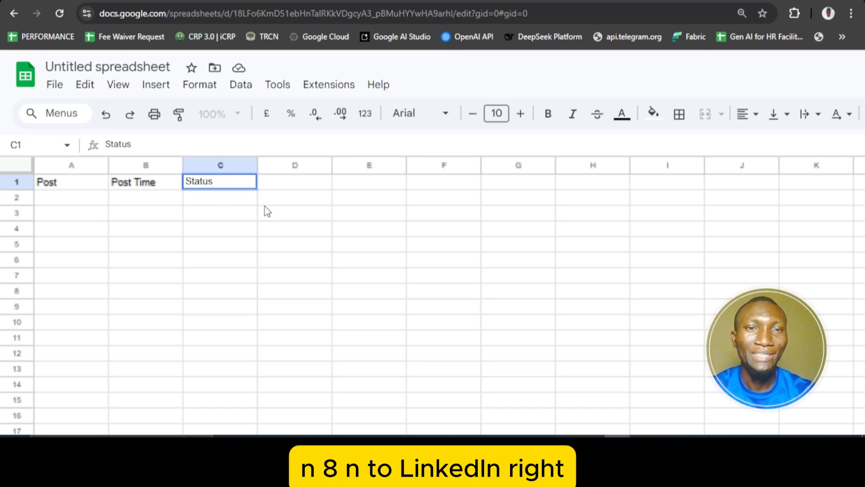
{"action": "key", "text": "Return"}
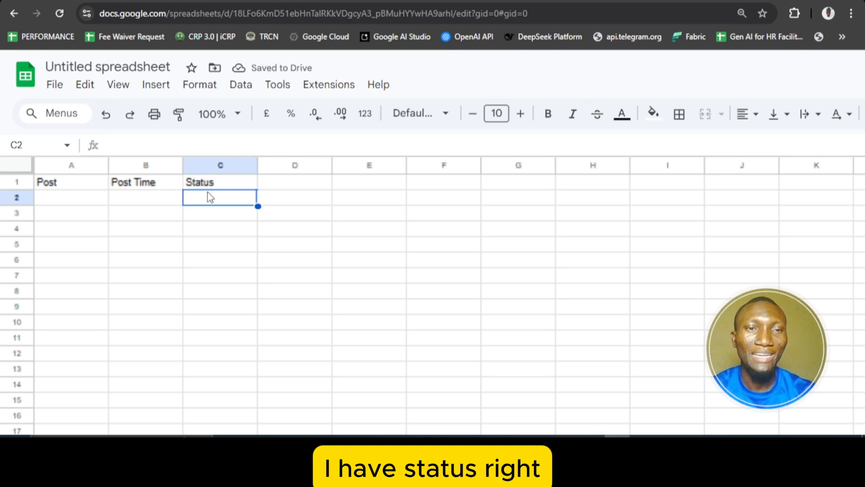
Format the whole Post Time column (column B) with the Time number format
{"action": "left_click", "coordinate": [148, 166]}
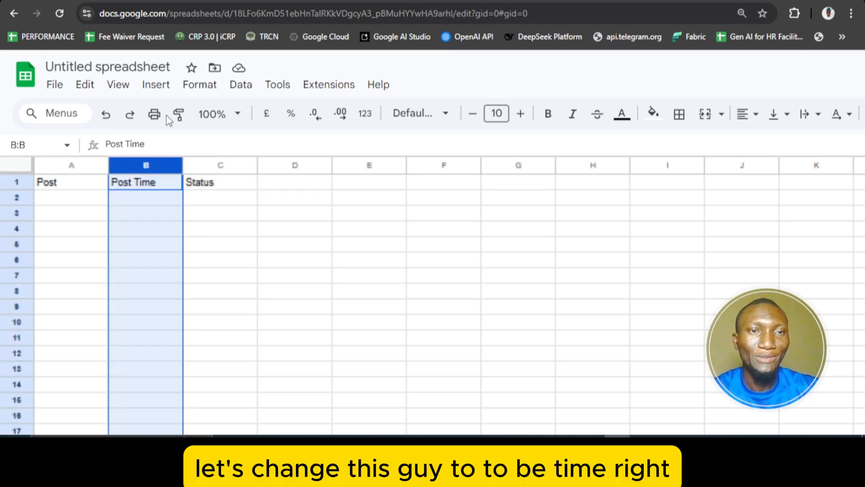
{"action": "left_click", "coordinate": [206, 88]}
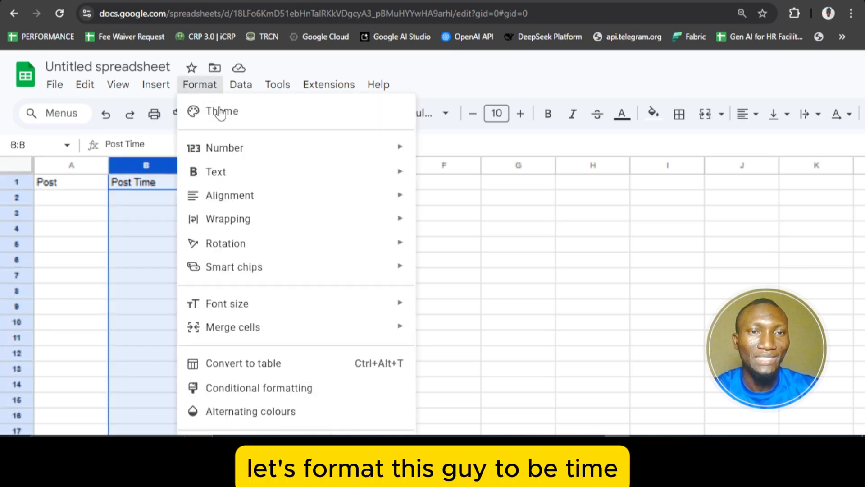
{"action": "scroll", "coordinate": [271, 230], "scroll_direction": "down", "scroll_amount": 2}
{"action": "scroll", "coordinate": [280, 253], "scroll_direction": "up", "scroll_amount": 1}
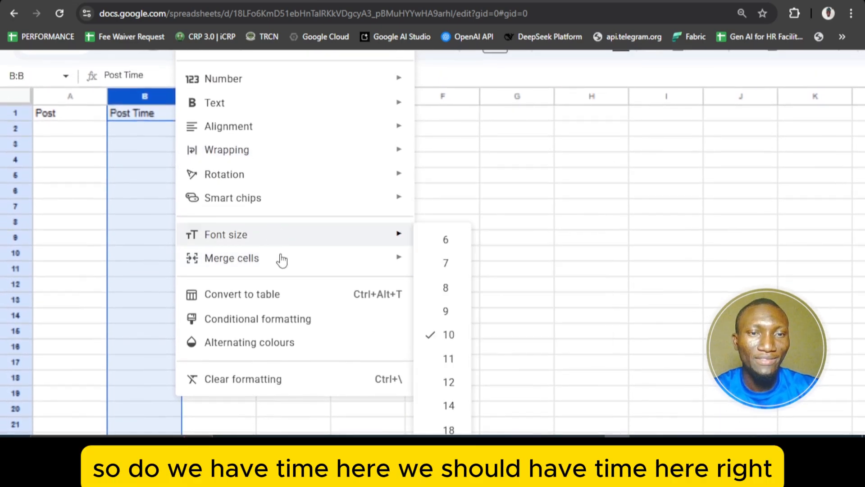
{"action": "scroll", "coordinate": [282, 267], "scroll_direction": "down", "scroll_amount": 1}
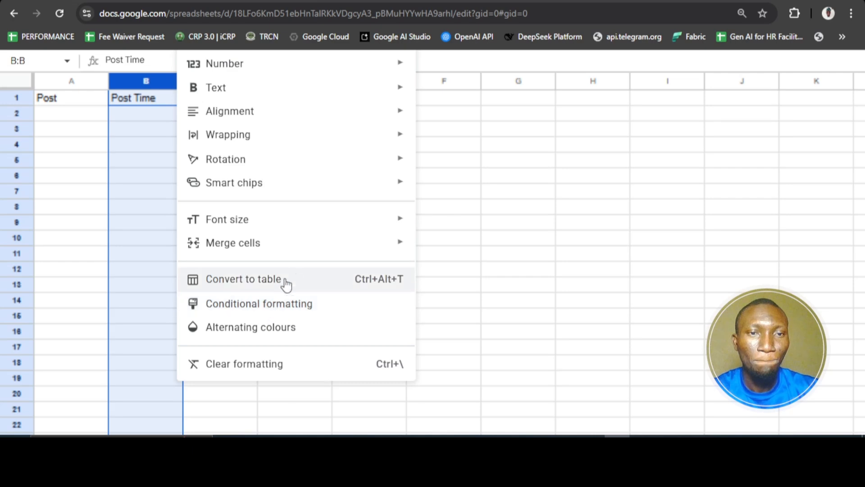
{"action": "scroll", "coordinate": [304, 174], "scroll_direction": "up", "scroll_amount": 1}
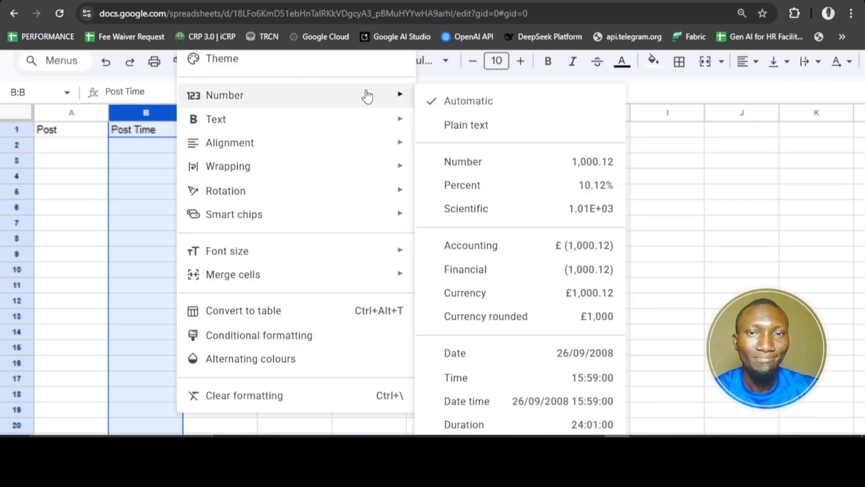
{"action": "mouse_move", "coordinate": [373, 129]}
{"action": "mouse_move", "coordinate": [386, 97]}
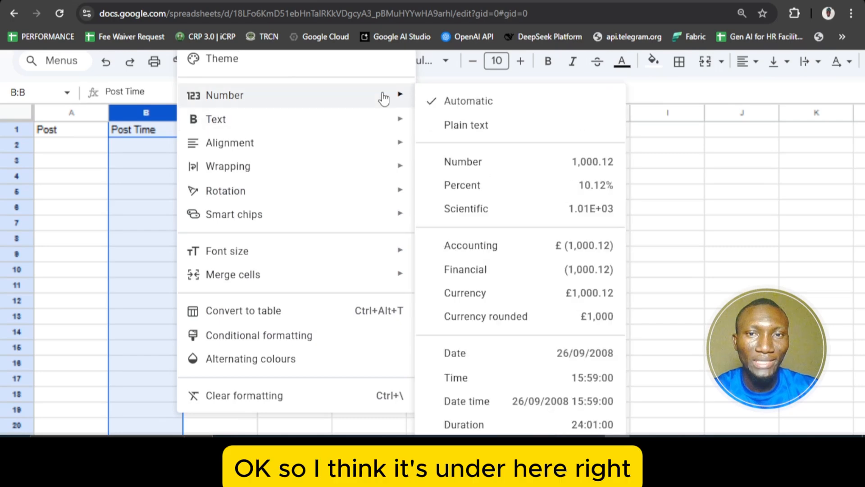
{"action": "scroll", "coordinate": [484, 246], "scroll_direction": "down", "scroll_amount": 2}
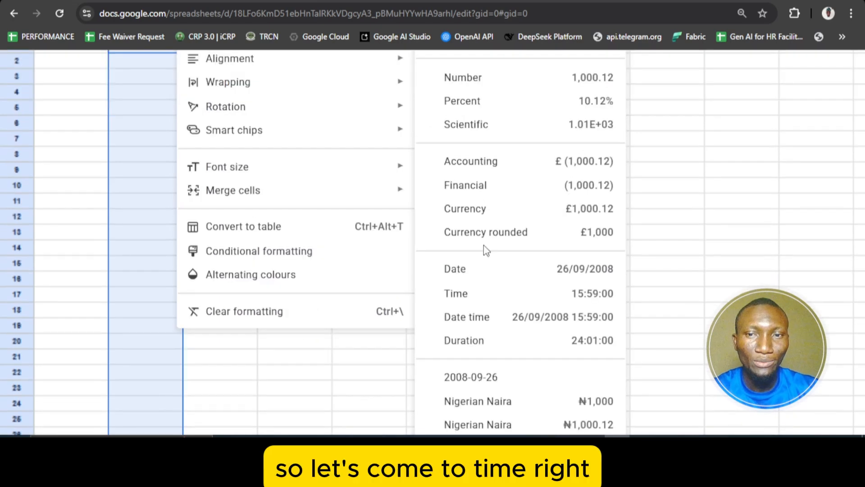
{"action": "scroll", "coordinate": [465, 285], "scroll_direction": "down", "scroll_amount": 1}
{"action": "left_click", "coordinate": [464, 284]}
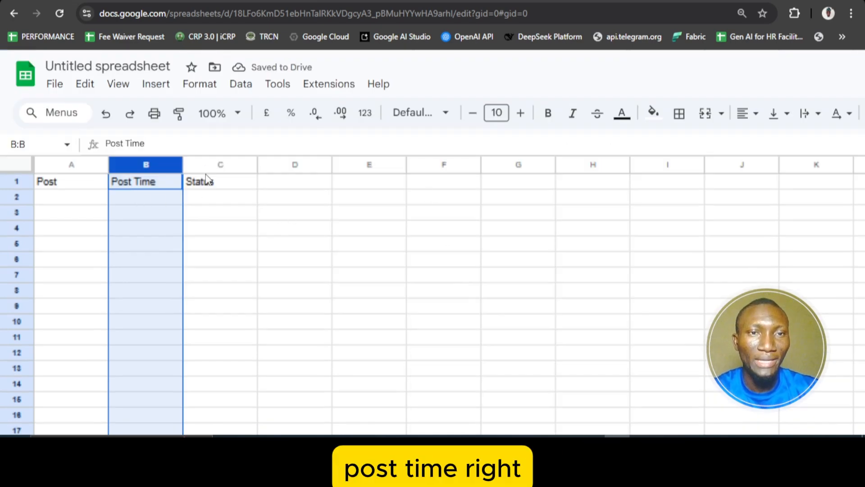
{"action": "left_click", "coordinate": [76, 200]}
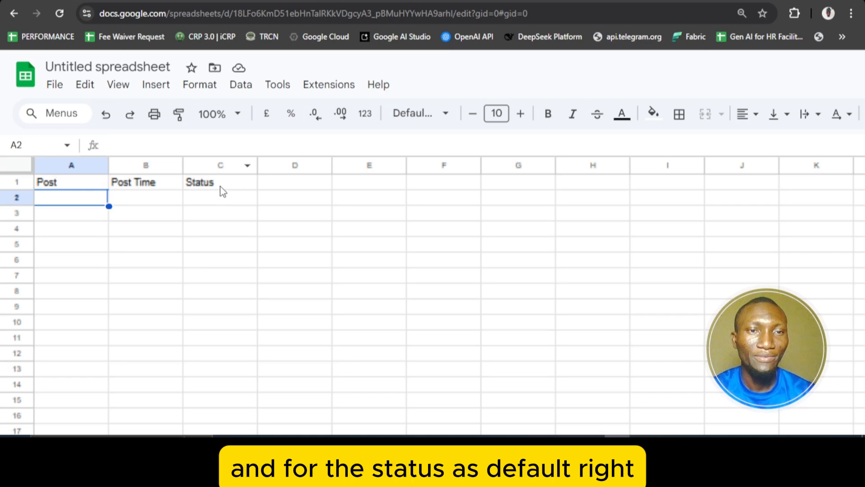
{"action": "double_click", "coordinate": [73, 195]}
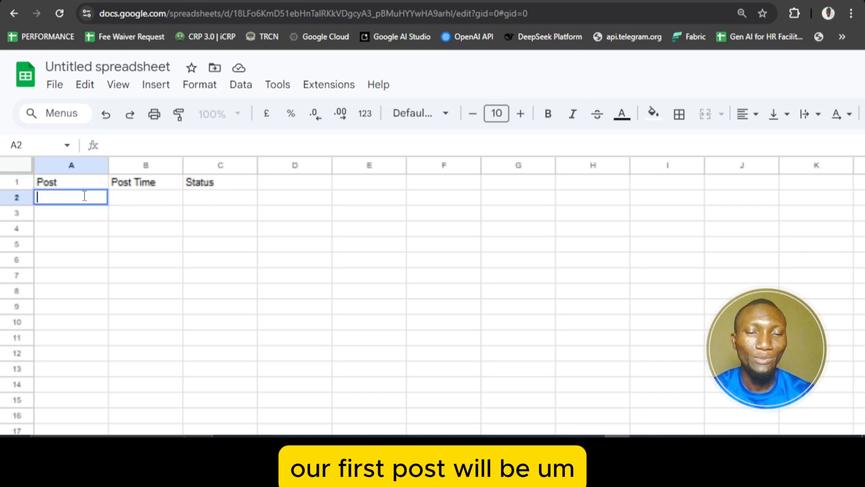
{"action": "type", "text": "I "}
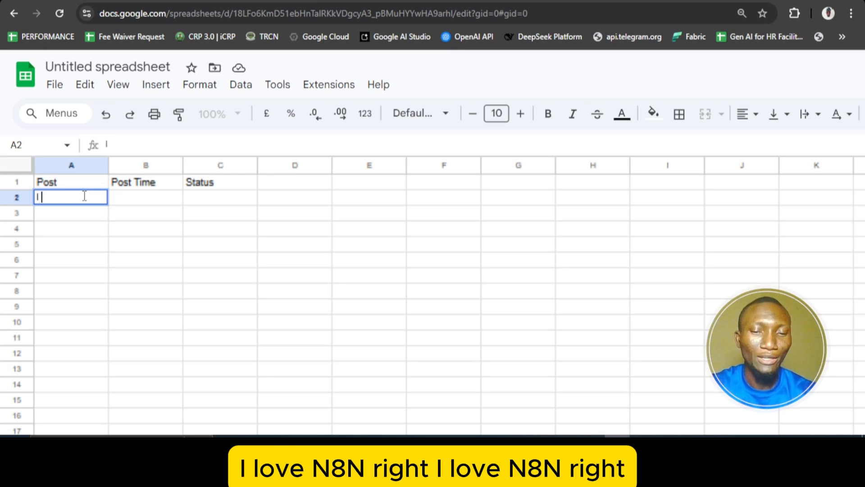
{"action": "type", "text": "love "}
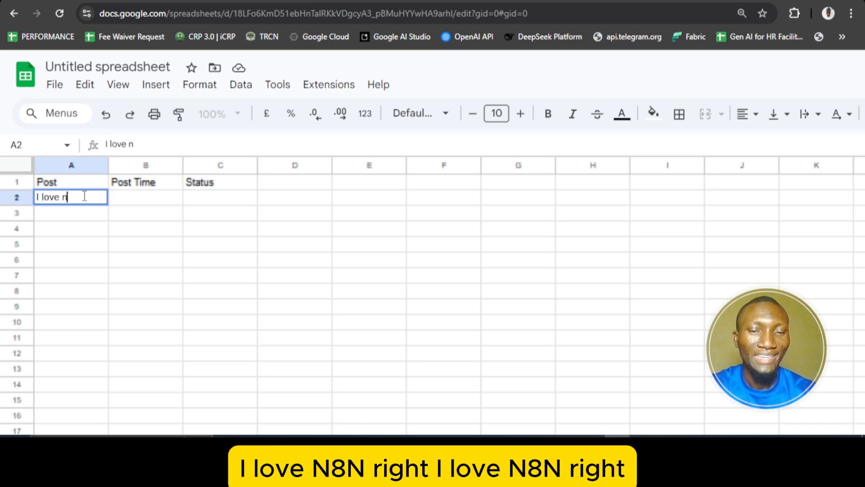
{"action": "type", "text": "n8n"}
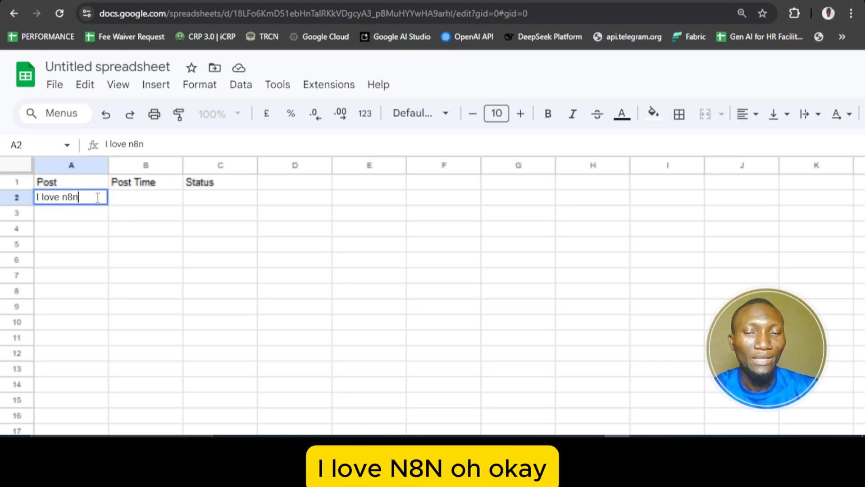
{"action": "key", "text": "BackSpace"}
{"action": "key", "text": "BackSpace"}
{"action": "key", "text": "BackSpace"}
{"action": "key", "text": "BackSpace"}
{"action": "key", "text": "BackSpace"}
{"action": "key", "text": "BackSpace"}
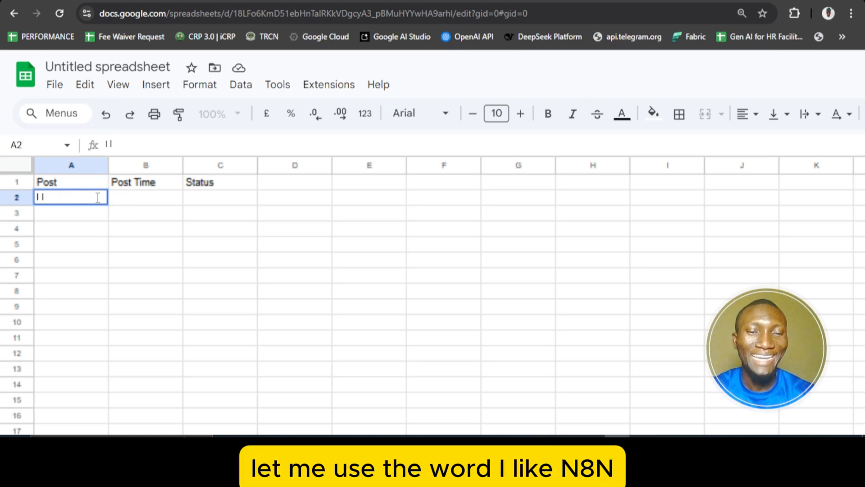
{"action": "type", "text": "ike "}
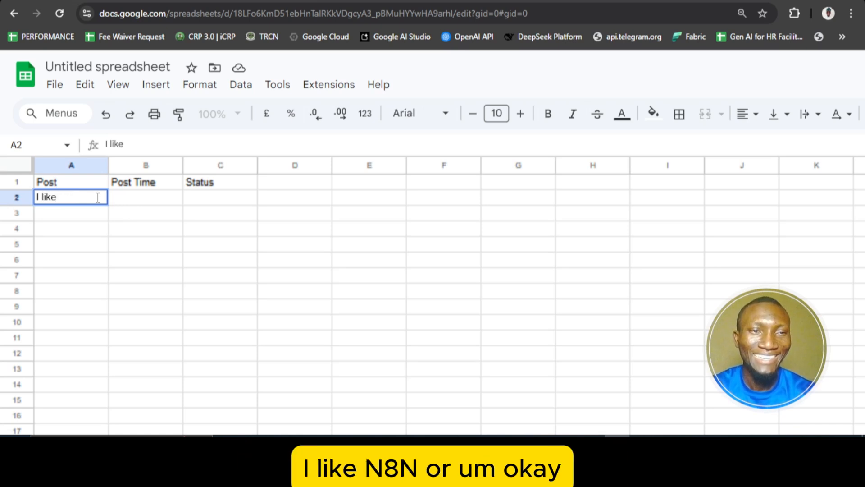
{"action": "type", "text": "n8n"}
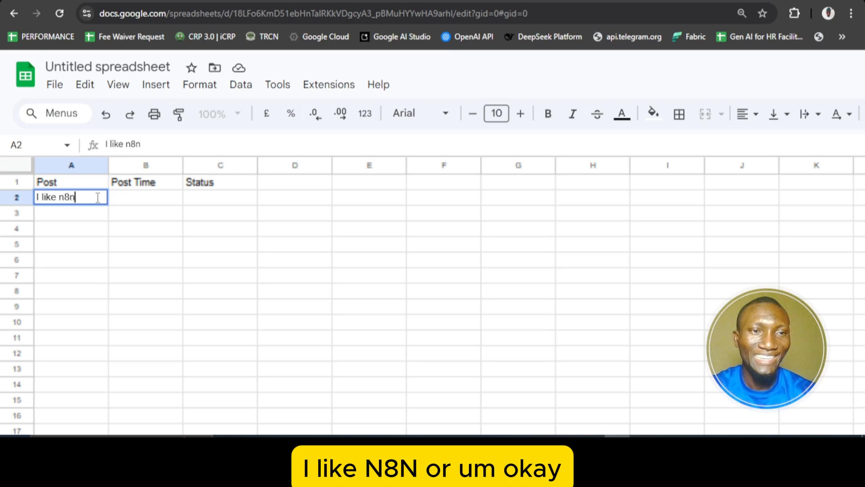
{"action": "key", "text": "BackSpace"}
{"action": "key", "text": "BackSpace"}
{"action": "key", "text": "BackSpace"}
{"action": "key", "text": "BackSpace"}
{"action": "key", "text": "BackSpace"}
{"action": "key", "text": "BackSpace"}
{"action": "key", "text": "BackSpace"}
{"action": "key", "text": "BackSpace"}
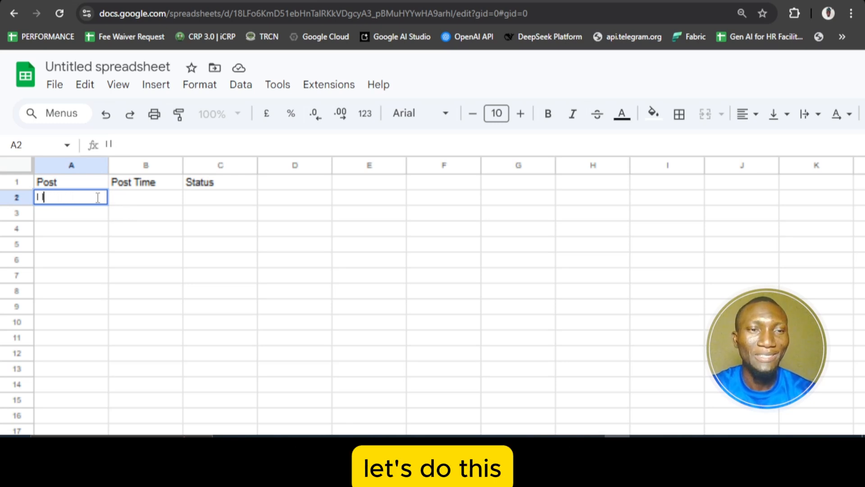
Enter the post text "I am making a youtube series on n8n. Check it out!" in cell A2 and fit column A's width to it
{"action": "type", "text": "I am "}
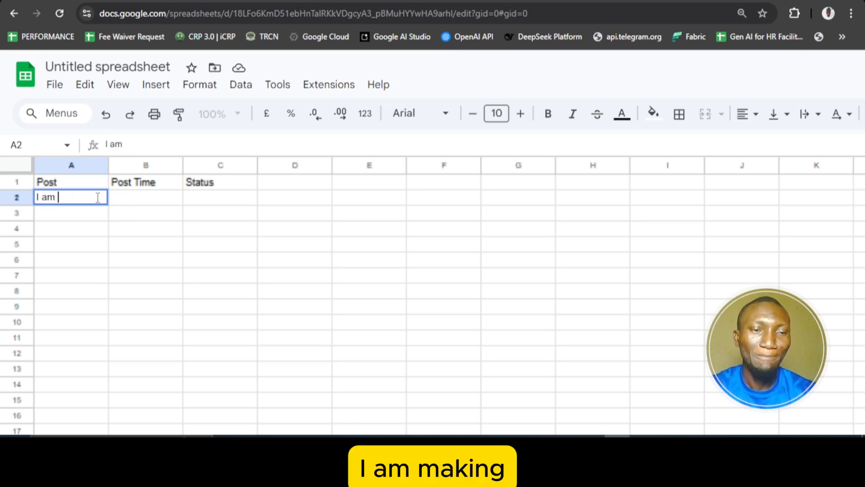
{"action": "type", "text": "making "}
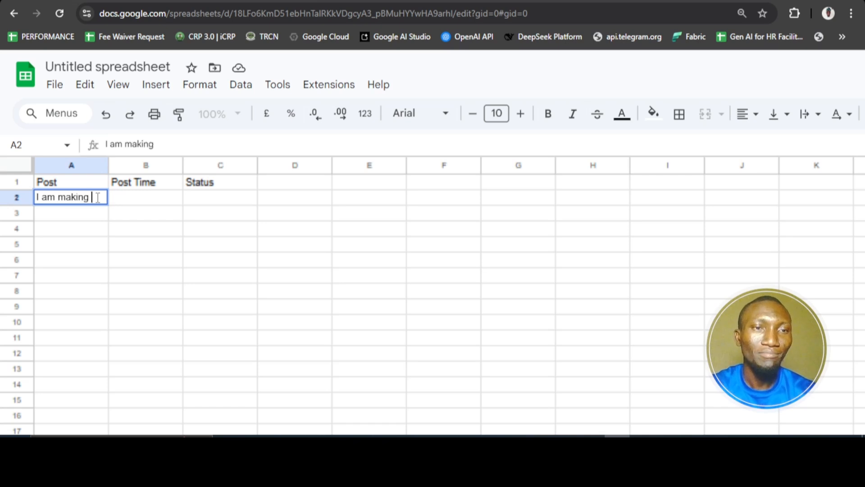
{"action": "type", "text": "a y"}
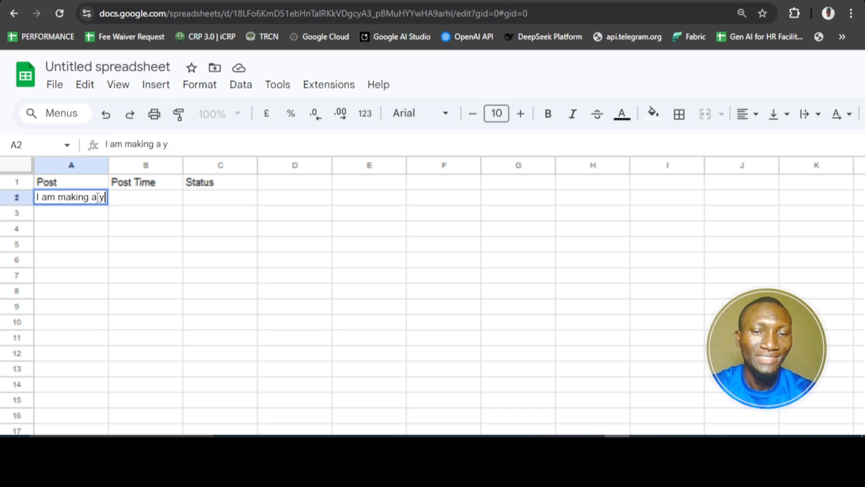
{"action": "type", "text": "p"}
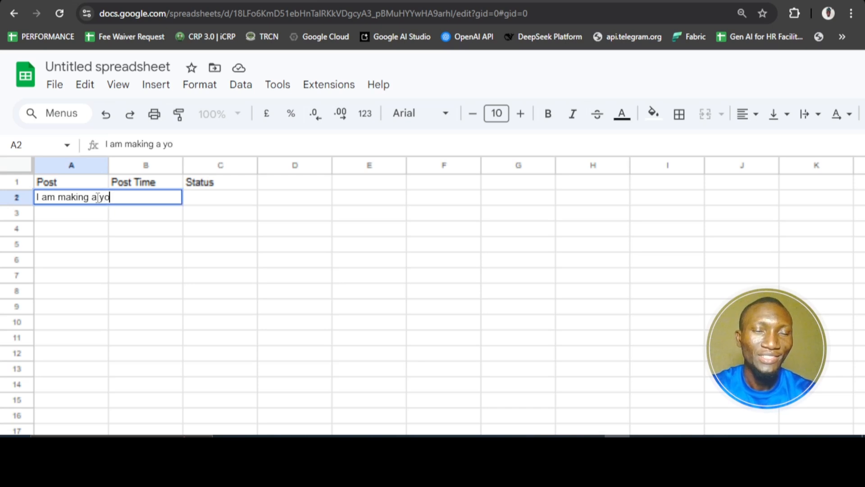
{"action": "type", "text": "be"}
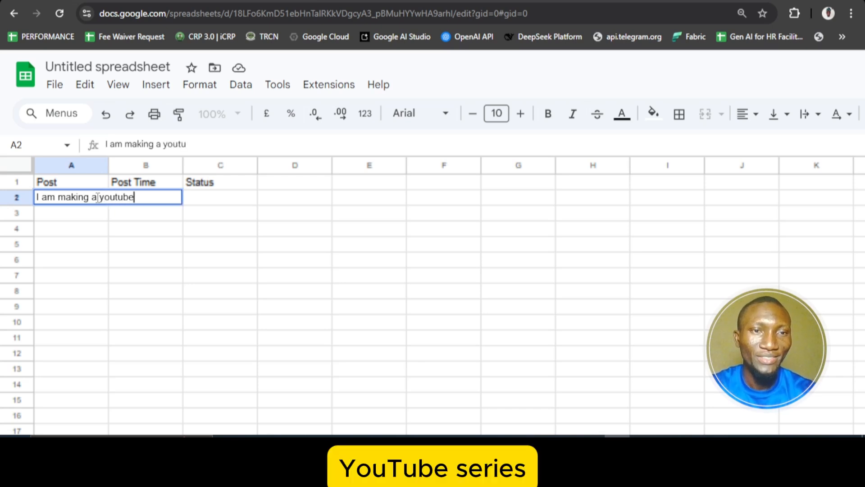
{"action": "type", "text": " series "}
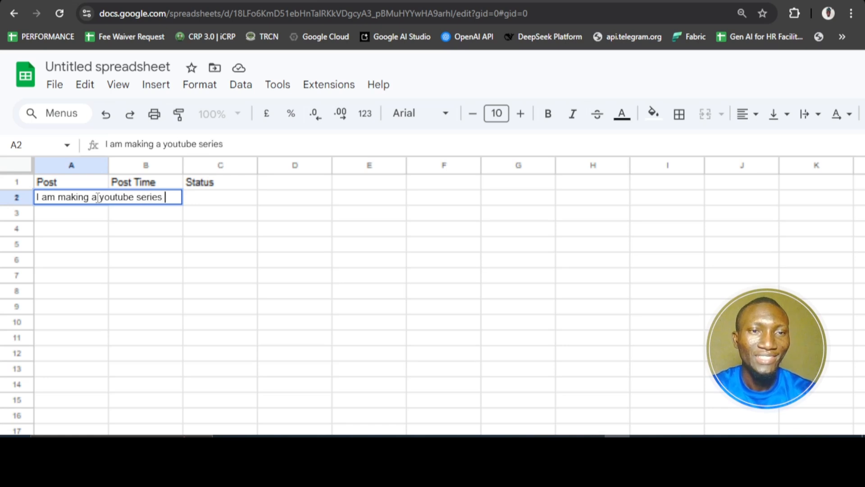
{"action": "type", "text": "on n"}
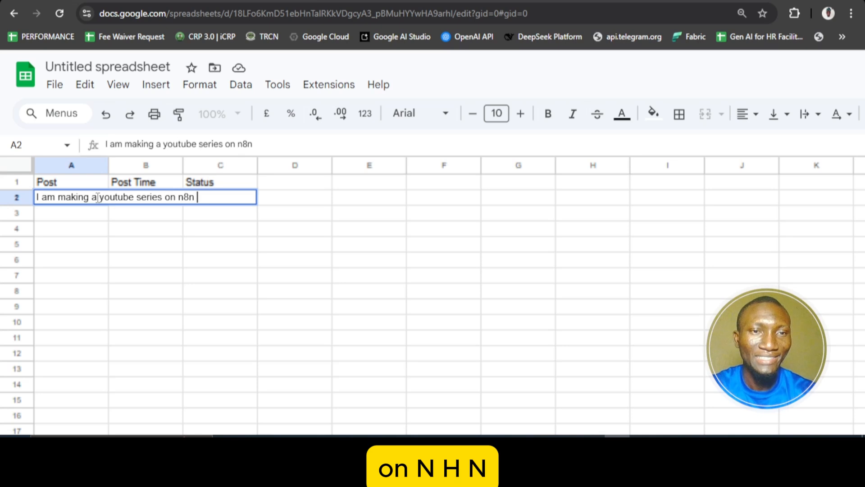
{"action": "type", "text": "8n. "}
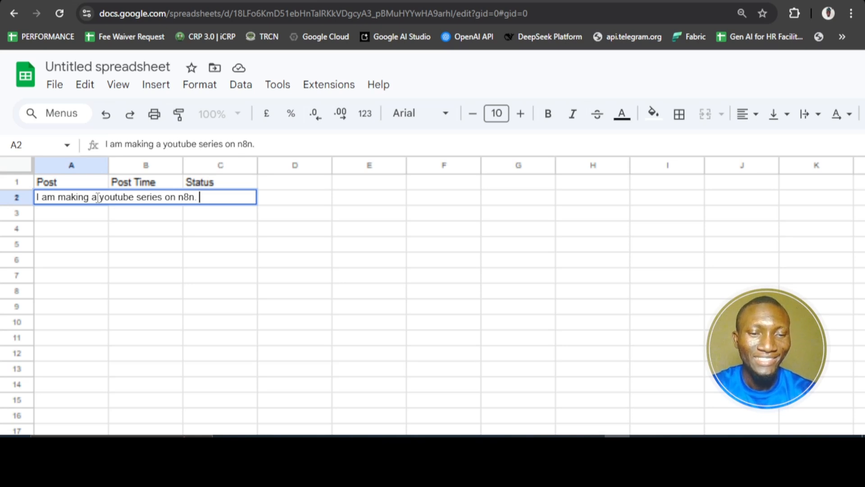
{"action": "type", "text": "Check "}
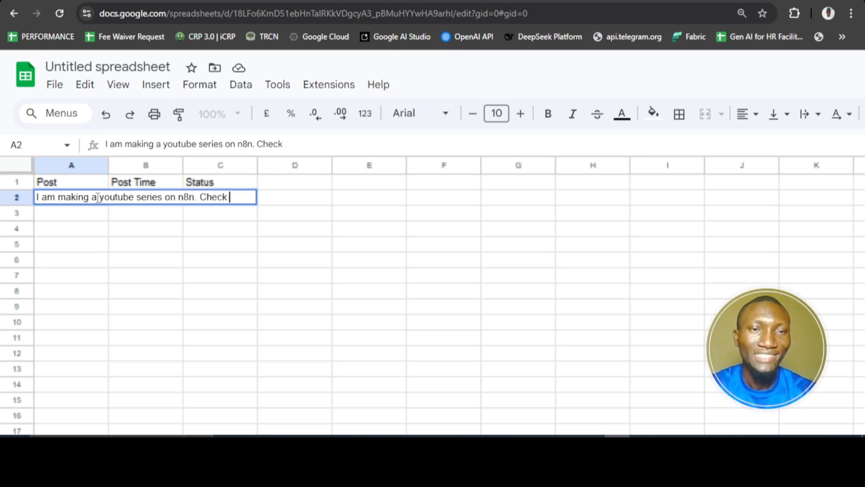
{"action": "type", "text": "it out"}
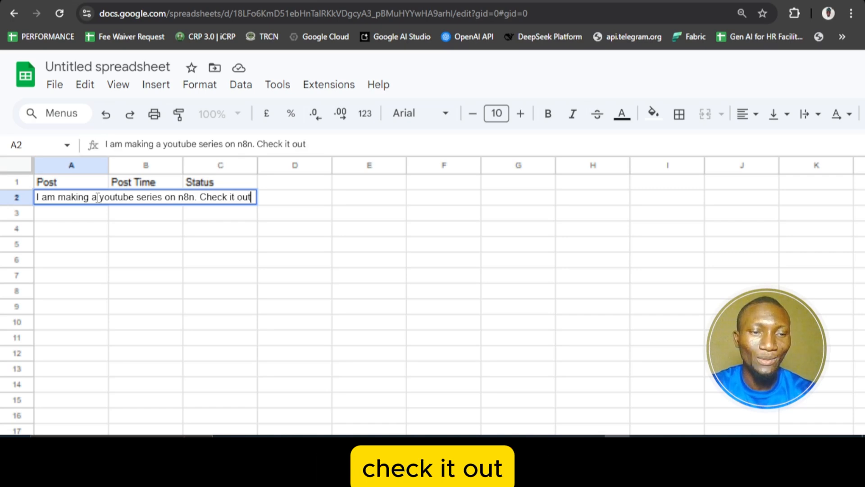
{"action": "type", "text": "!"}
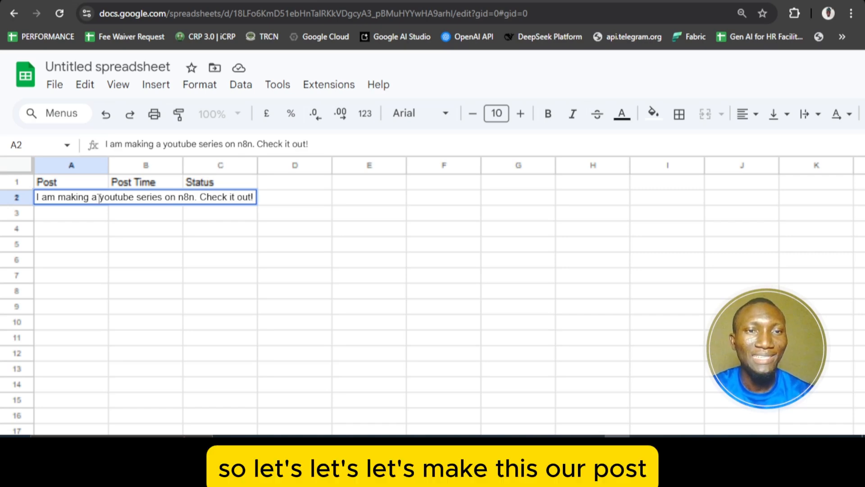
{"action": "left_click", "coordinate": [151, 245]}
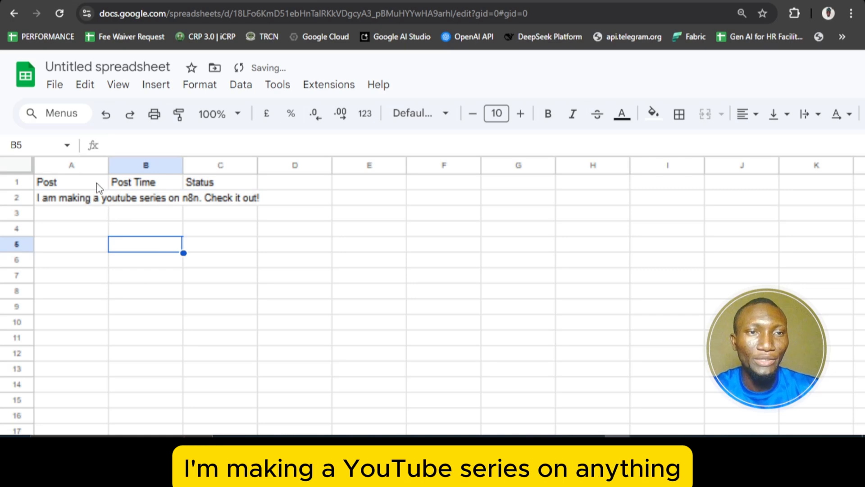
{"action": "double_click", "coordinate": [108, 165]}
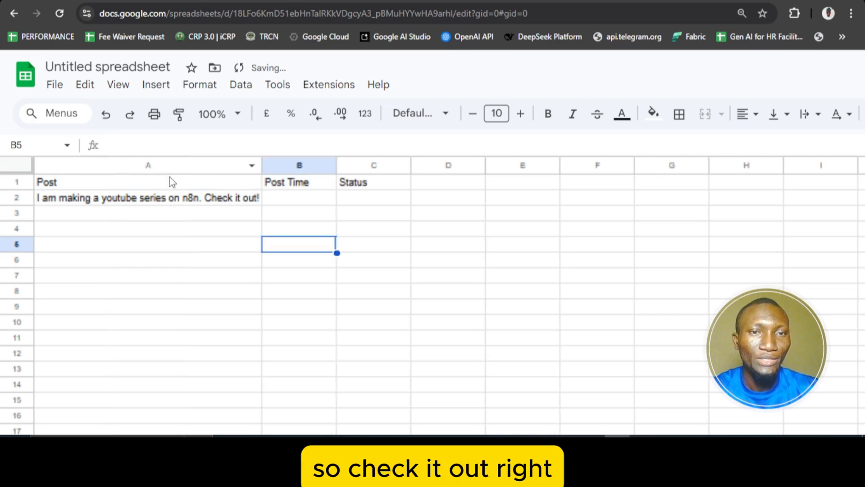
Enter 8:00pm as the first post's time in cell B2
{"action": "double_click", "coordinate": [299, 197]}
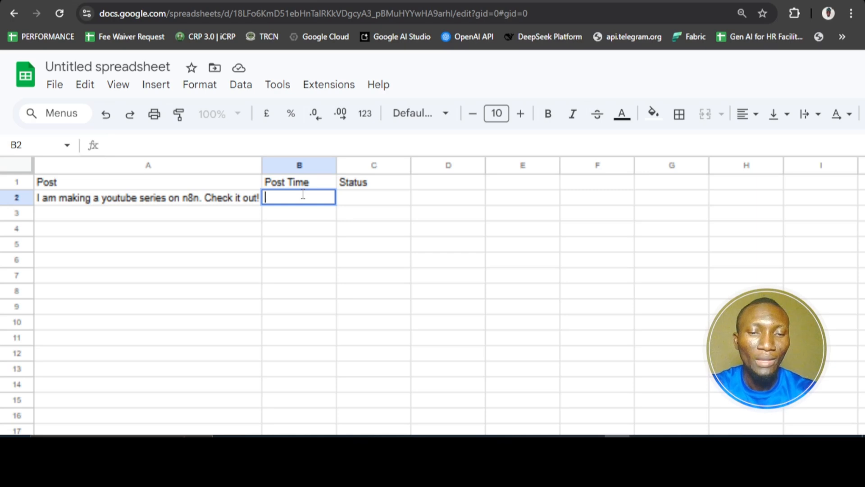
{"action": "type", "text": "8"}
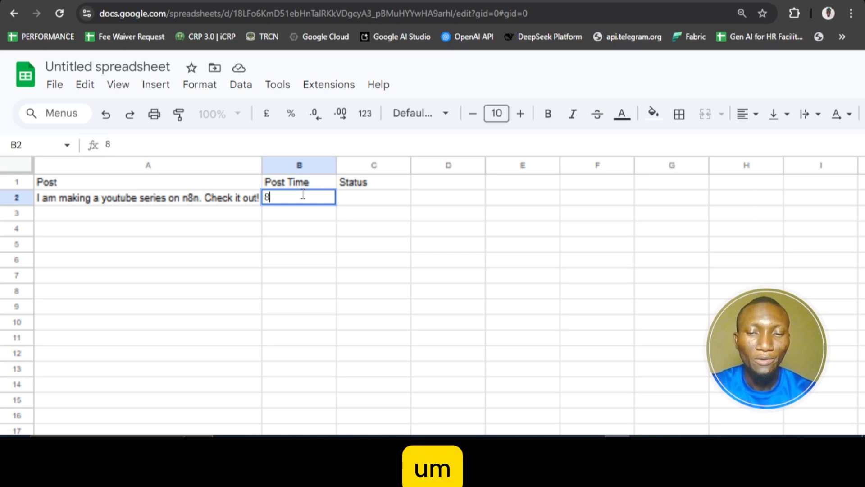
{"action": "type", "text": ":00pm"}
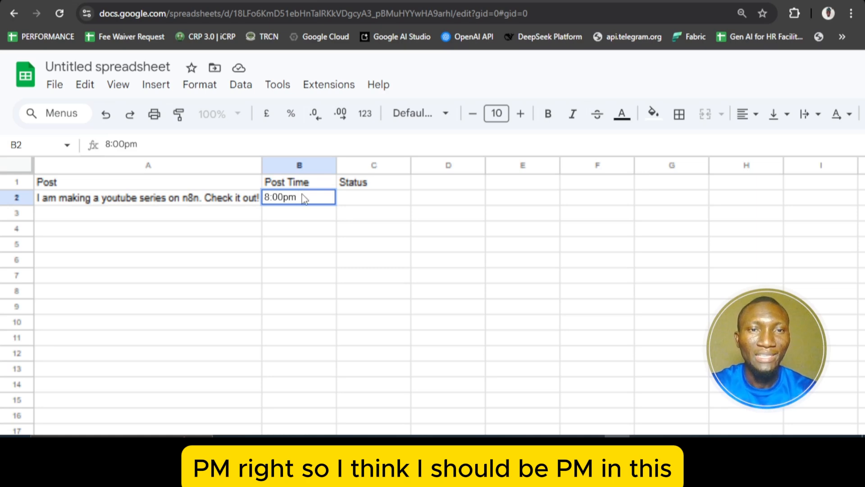
{"action": "key", "text": "Return"}
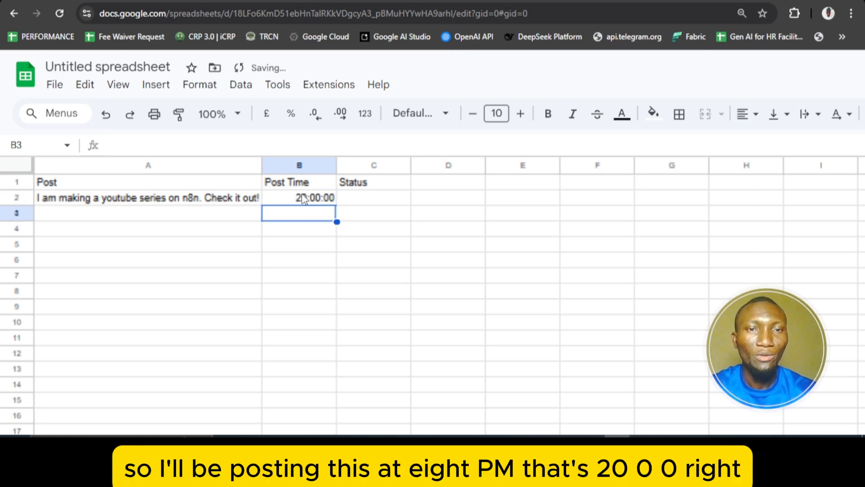
Enter Pending as the first post's status in cell C2
{"action": "left_click", "coordinate": [363, 189]}
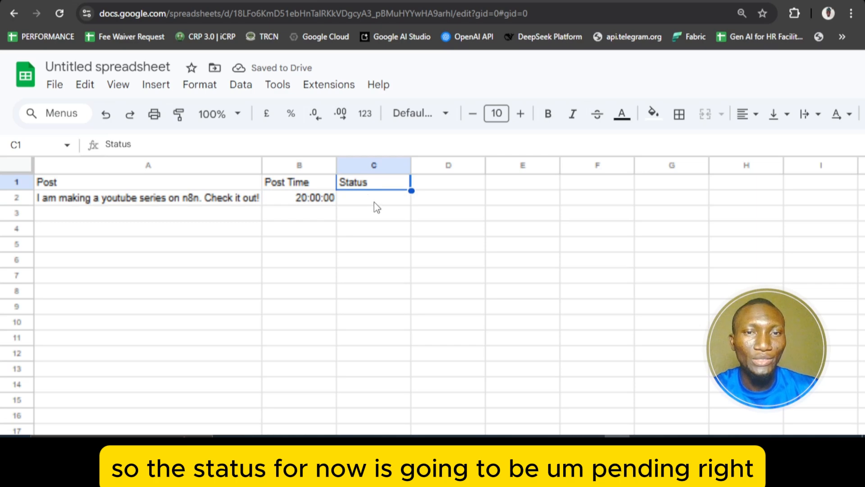
{"action": "left_click", "coordinate": [371, 199]}
{"action": "type", "text": "Pe"}
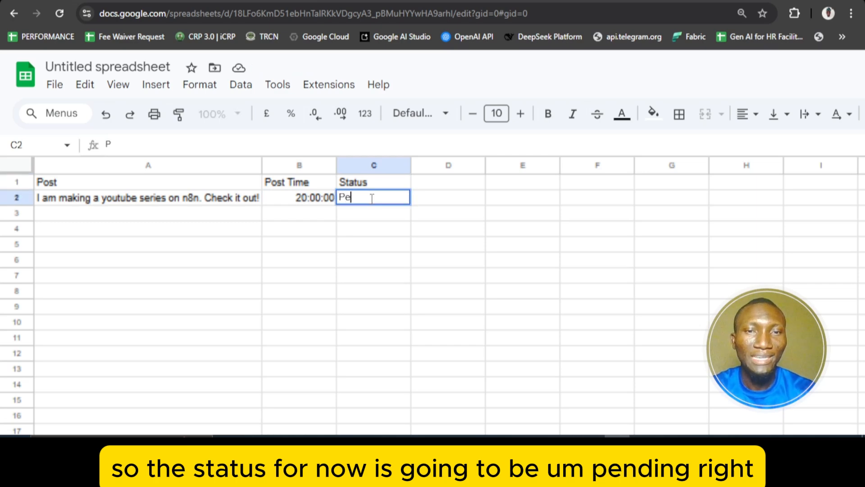
{"action": "type", "text": "nding"}
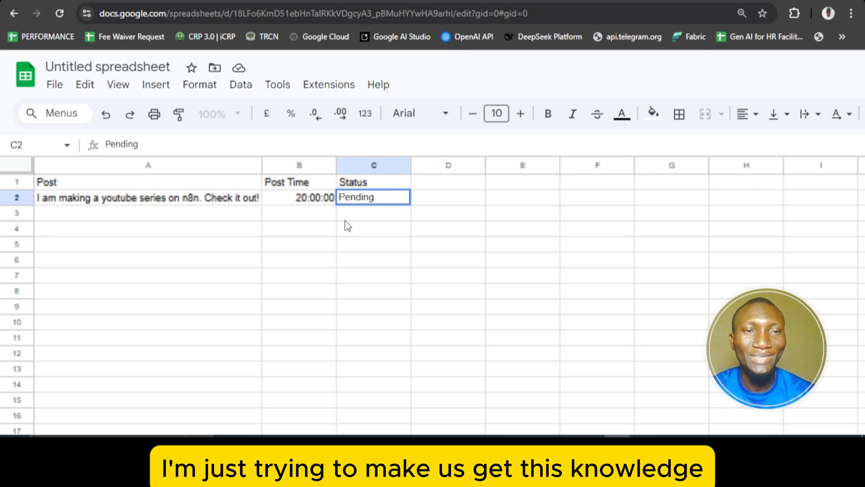
{"action": "left_click", "coordinate": [377, 222]}
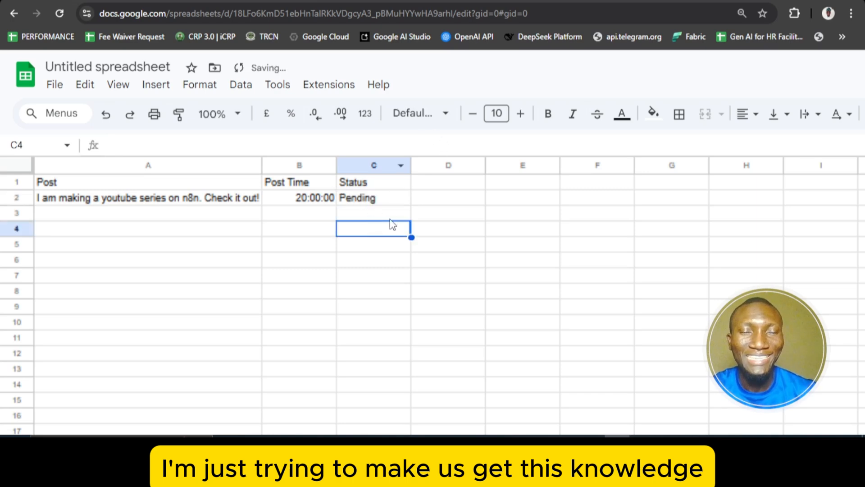
{"action": "scroll", "coordinate": [395, 204], "scroll_direction": "down", "scroll_amount": 1}
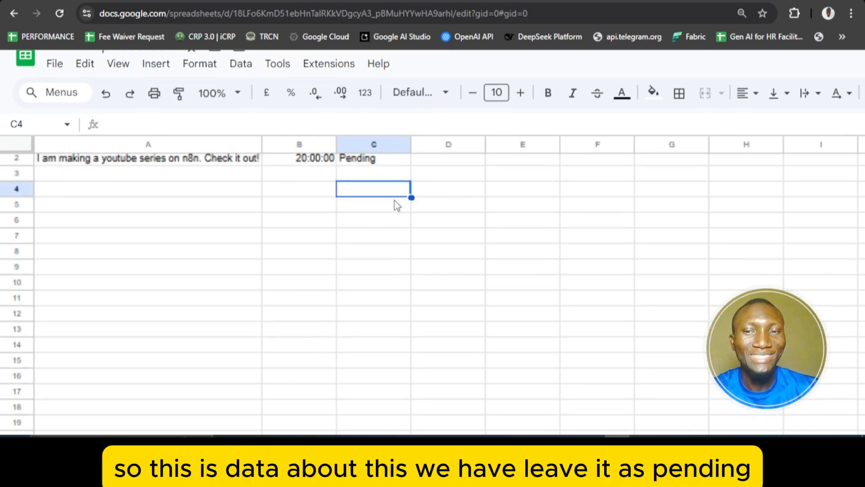
{"action": "scroll", "coordinate": [394, 200], "scroll_direction": "up", "scroll_amount": 2}
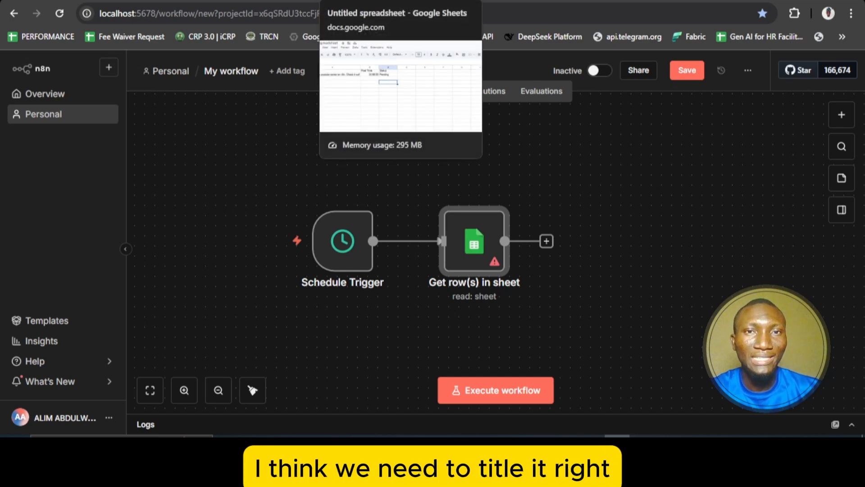
Return to the Google Sheets spreadsheet and rename it My n8n post
{"action": "left_click", "coordinate": [333, 1]}
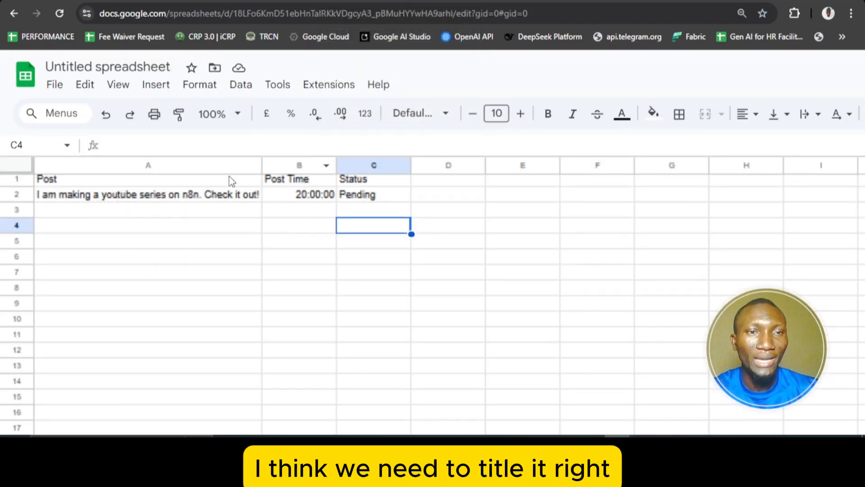
{"action": "left_click", "coordinate": [148, 66]}
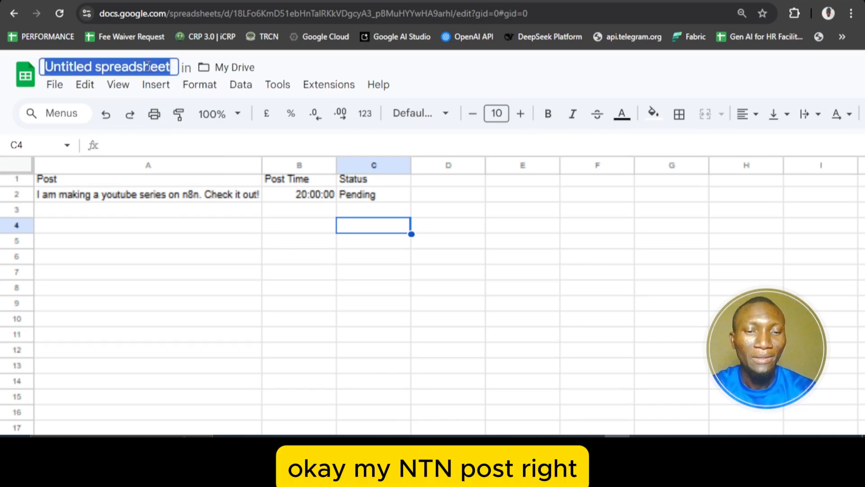
{"action": "type", "text": "My n8"}
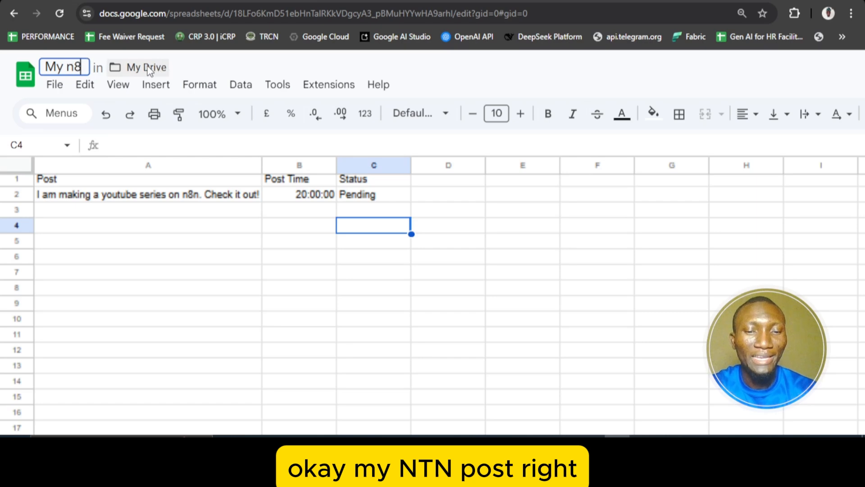
{"action": "type", "text": "n post"}
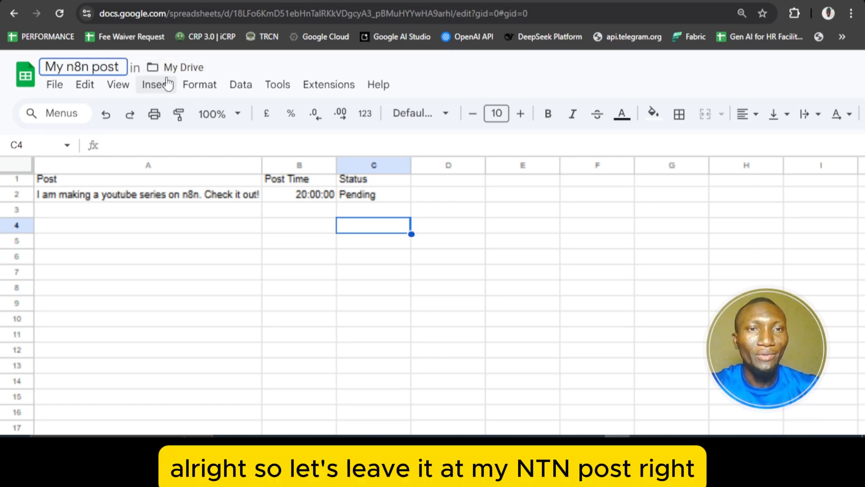
{"action": "left_click", "coordinate": [249, 65]}
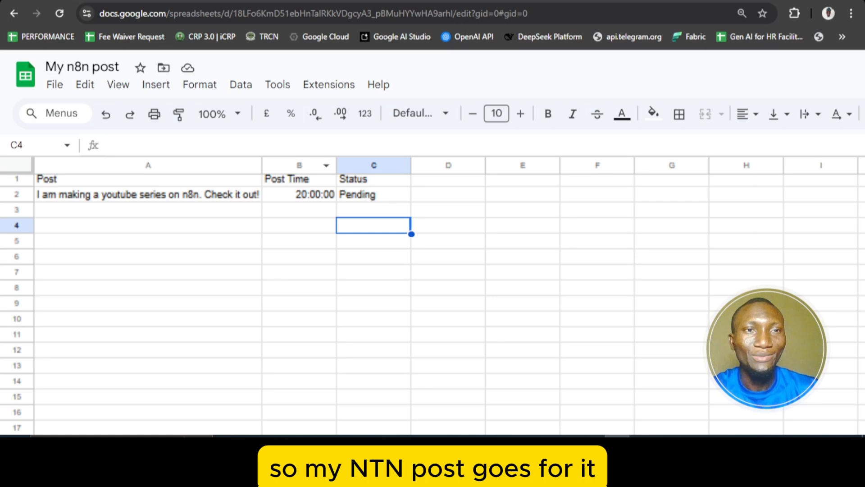
Switch to the n8n workflow and set the Get row(s) in sheet node to read Sheet1 of the My n8n post document
{"action": "left_click", "coordinate": [81, 1]}
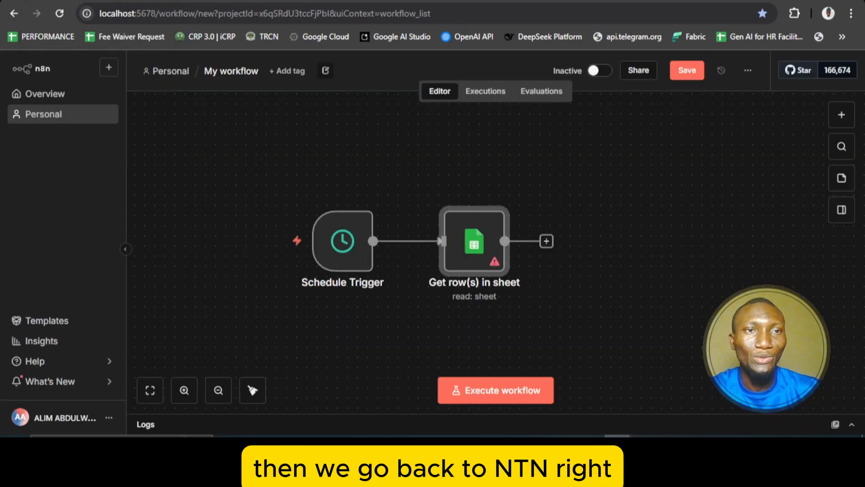
{"action": "double_click", "coordinate": [476, 247]}
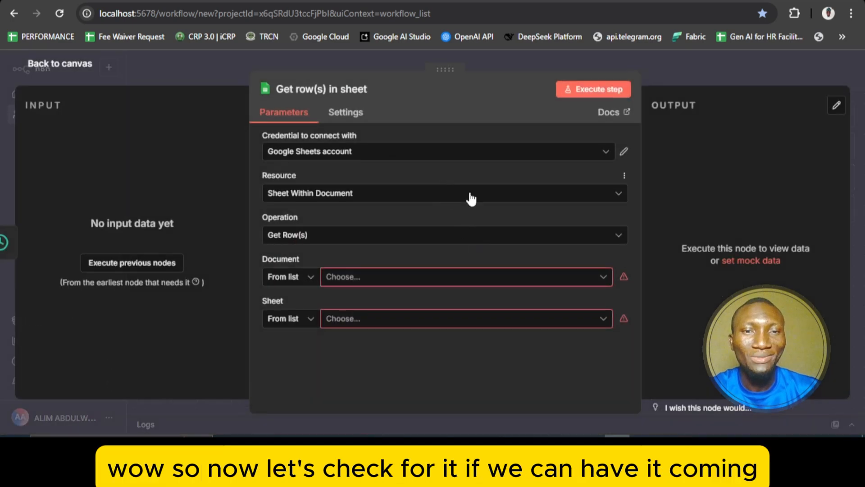
{"action": "left_click", "coordinate": [472, 281]}
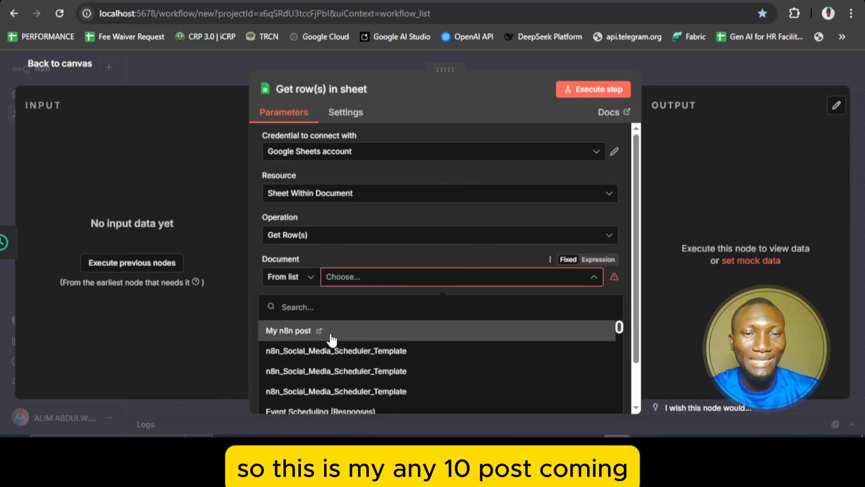
{"action": "left_click", "coordinate": [332, 340]}
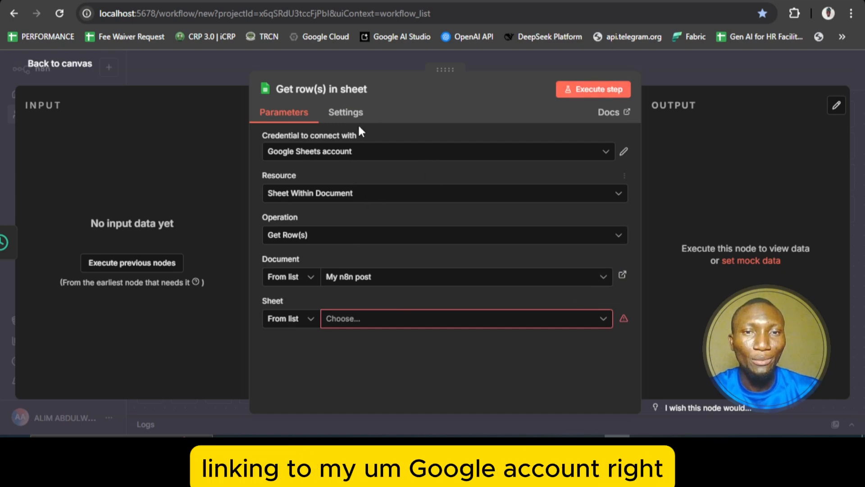
{"action": "left_click", "coordinate": [407, 321]}
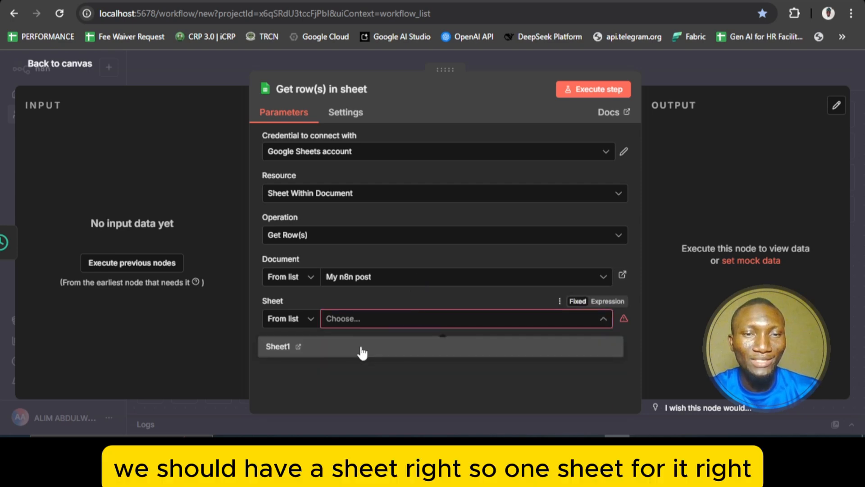
{"action": "left_click", "coordinate": [362, 352]}
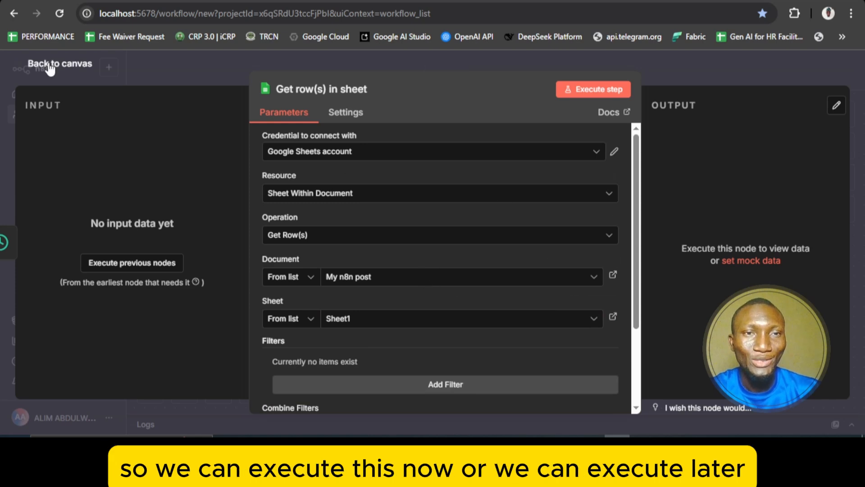
{"action": "left_click", "coordinate": [82, 67]}
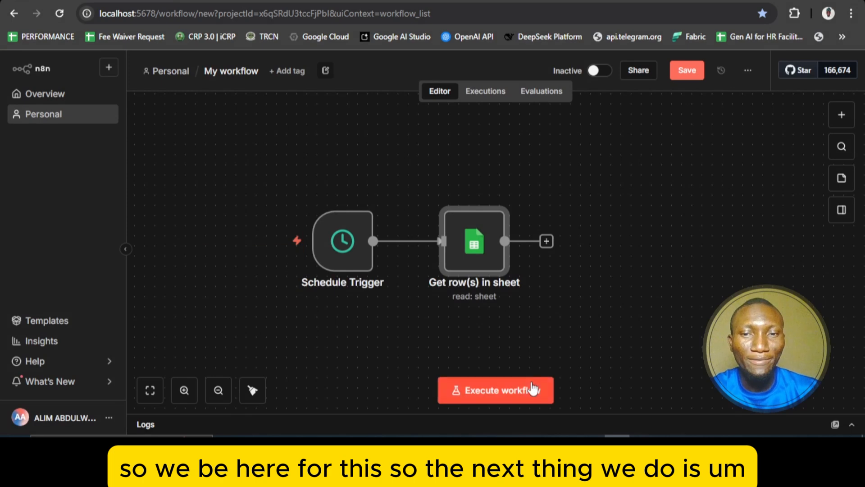
Add an If node after the Get row(s) in sheet node and return to the canvas
{"action": "left_click", "coordinate": [150, 390]}
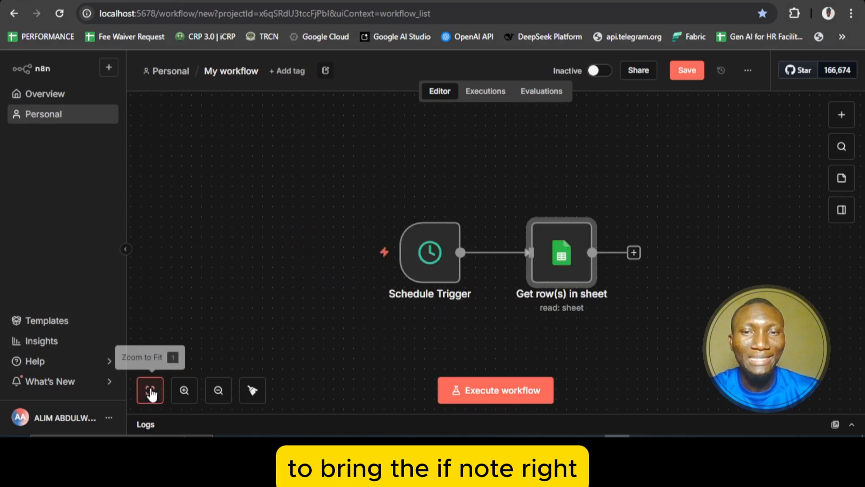
{"action": "left_click", "coordinate": [634, 253]}
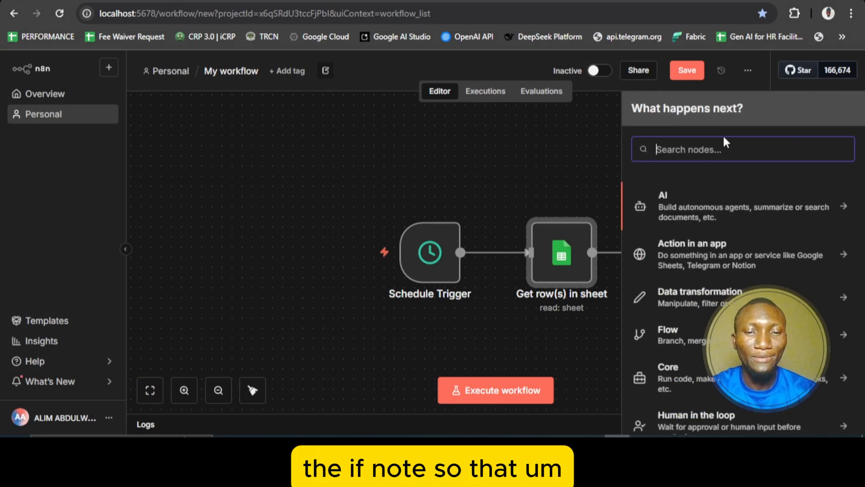
{"action": "type", "text": "if"}
{"action": "left_click", "coordinate": [693, 210]}
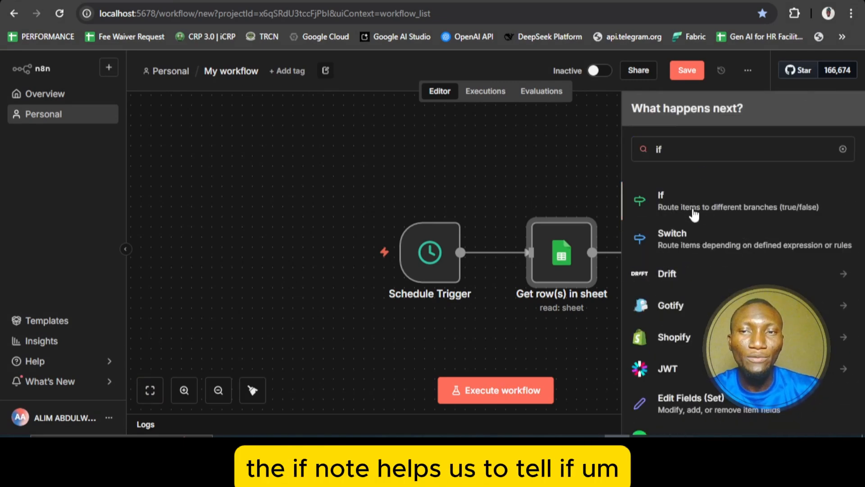
{"action": "left_click", "coordinate": [663, 196]}
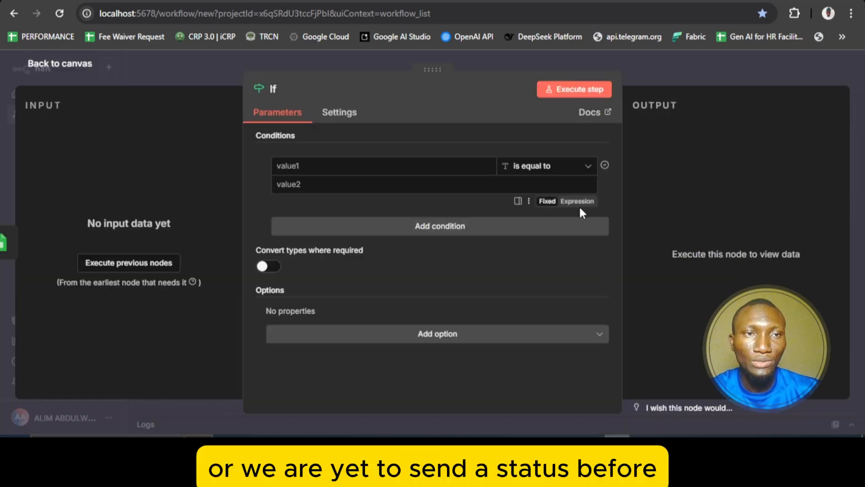
{"action": "left_click", "coordinate": [74, 68]}
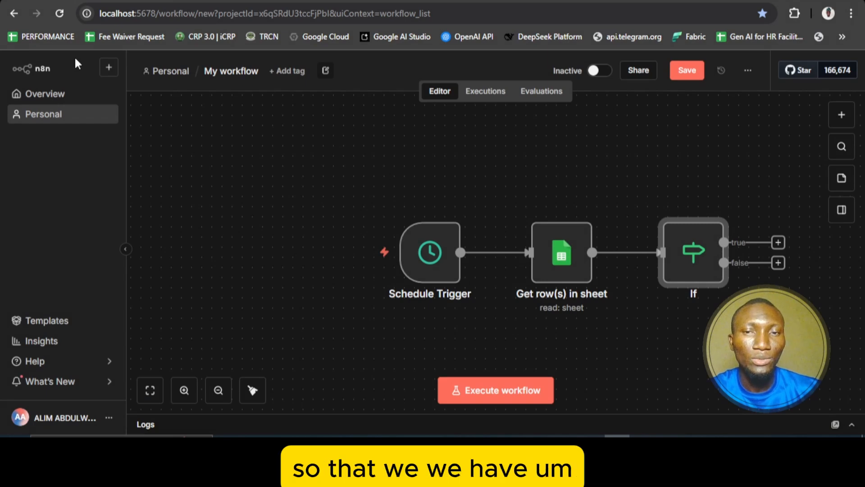
Execute the Get row(s) in sheet node and set the If node's first condition to its Status field is equal to Pending
{"action": "mouse_move", "coordinate": [555, 209]}
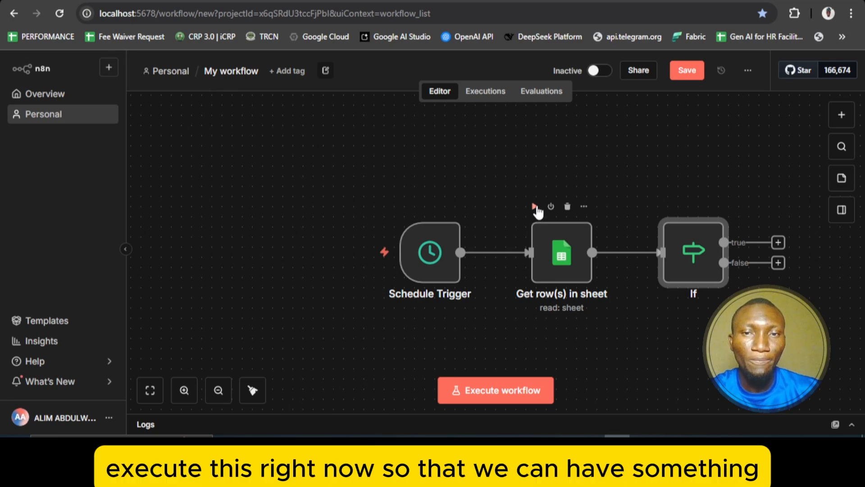
{"action": "left_click", "coordinate": [535, 206]}
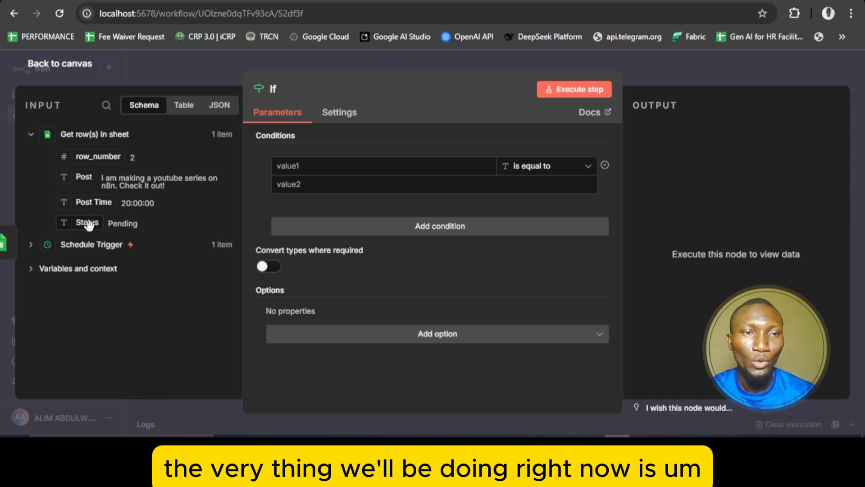
{"action": "left_click_drag", "start_coordinate": [88, 224], "coordinate": [286, 167]}
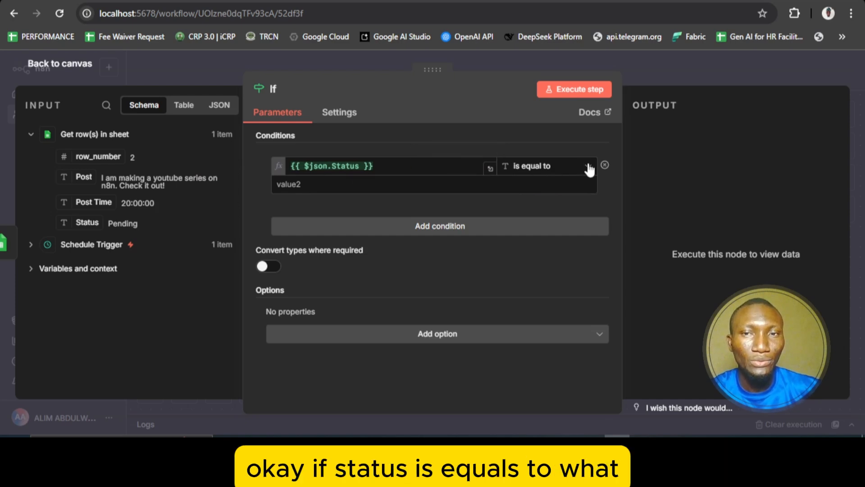
{"action": "left_click", "coordinate": [432, 188]}
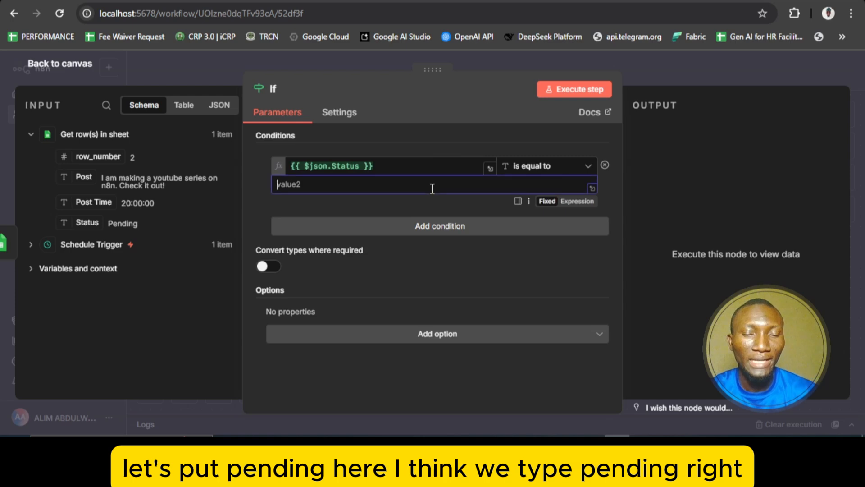
{"action": "type", "text": "Pe"}
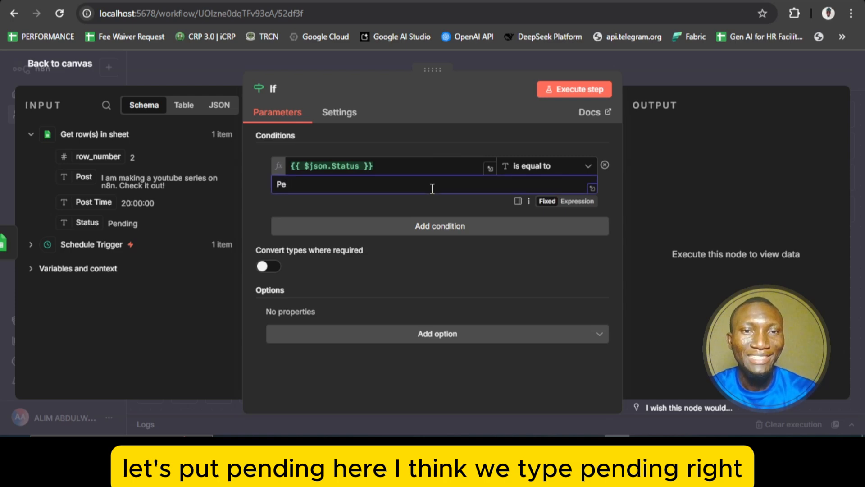
{"action": "type", "text": "ndin"}
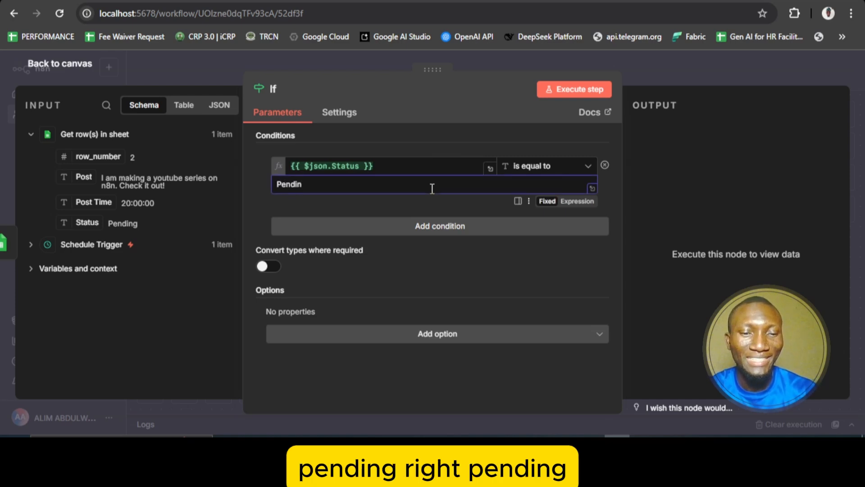
{"action": "type", "text": "g"}
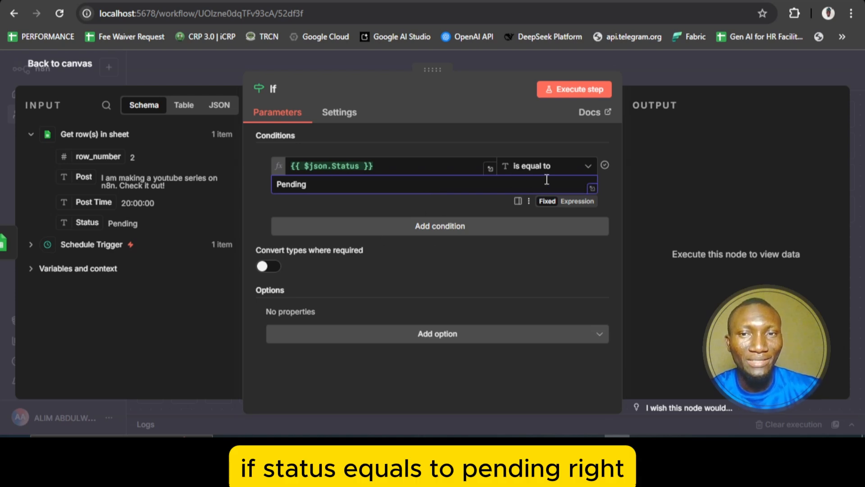
Add a second AND condition to the If node, with Post Time is equal to {{ $now }}, and return to the canvas
{"action": "left_click", "coordinate": [427, 230]}
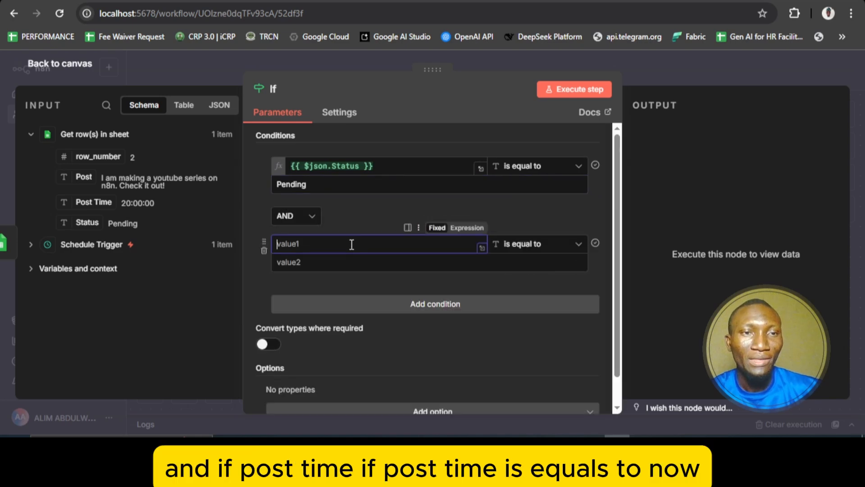
{"action": "left_click_drag", "start_coordinate": [93, 202], "coordinate": [276, 243]}
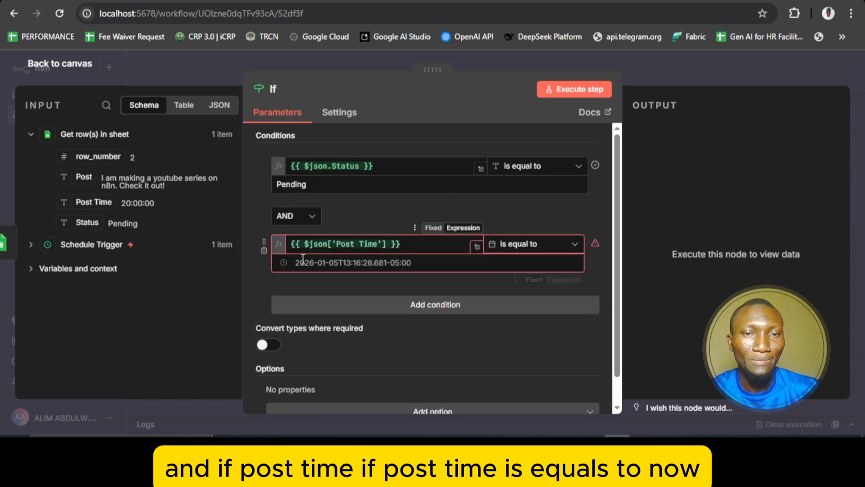
{"action": "left_click", "coordinate": [330, 261]}
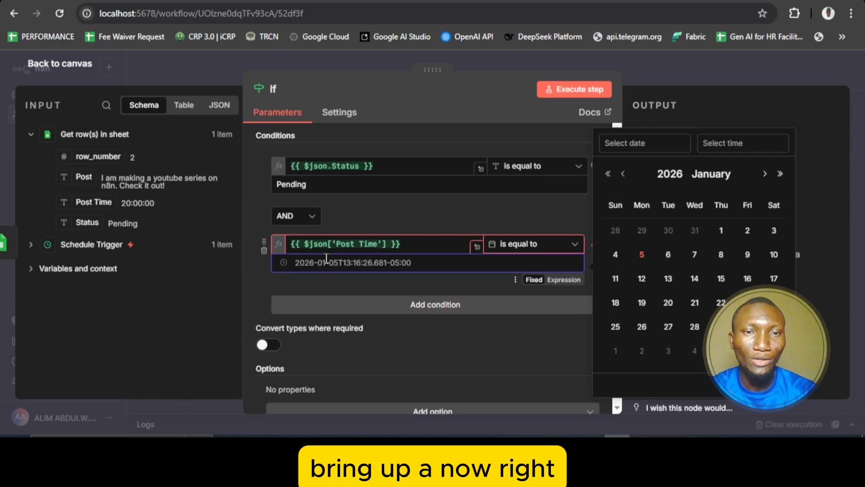
{"action": "type", "text": "{{"}
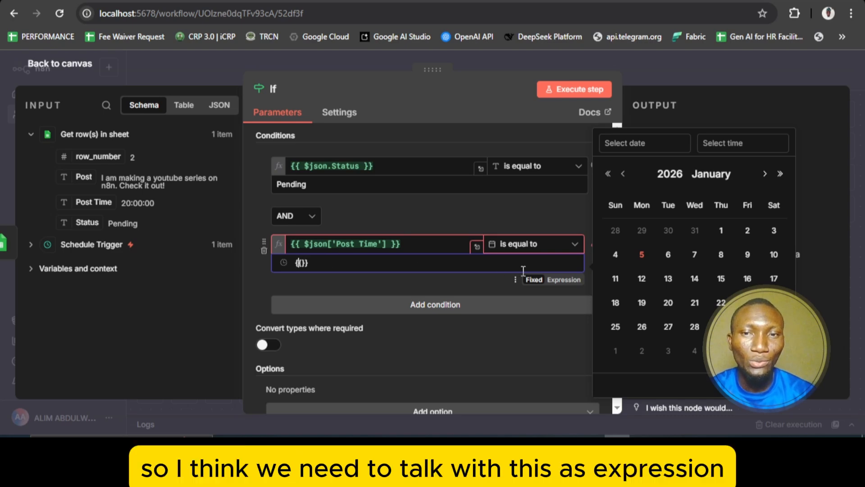
{"action": "left_click", "coordinate": [564, 279]}
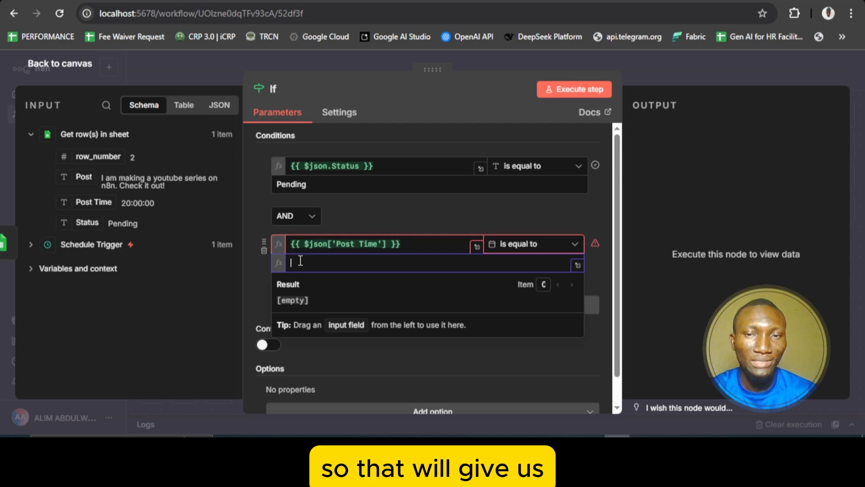
{"action": "type", "text": "{{"}
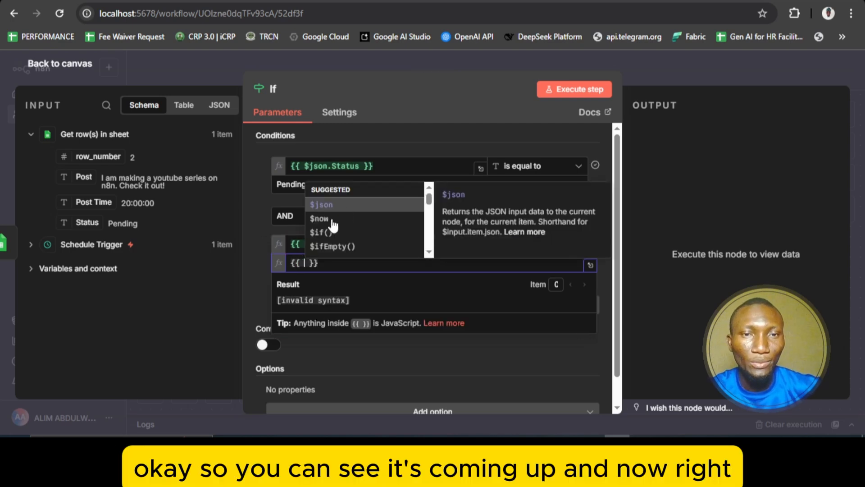
{"action": "left_click", "coordinate": [316, 219]}
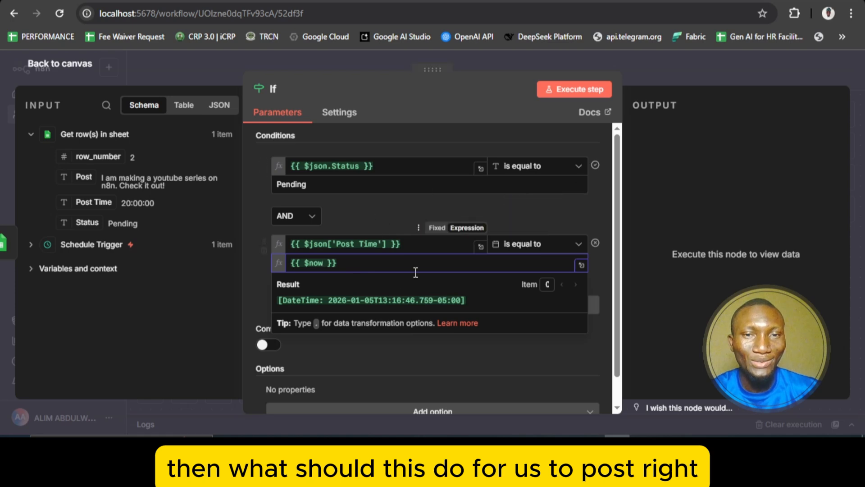
{"action": "left_click", "coordinate": [77, 72]}
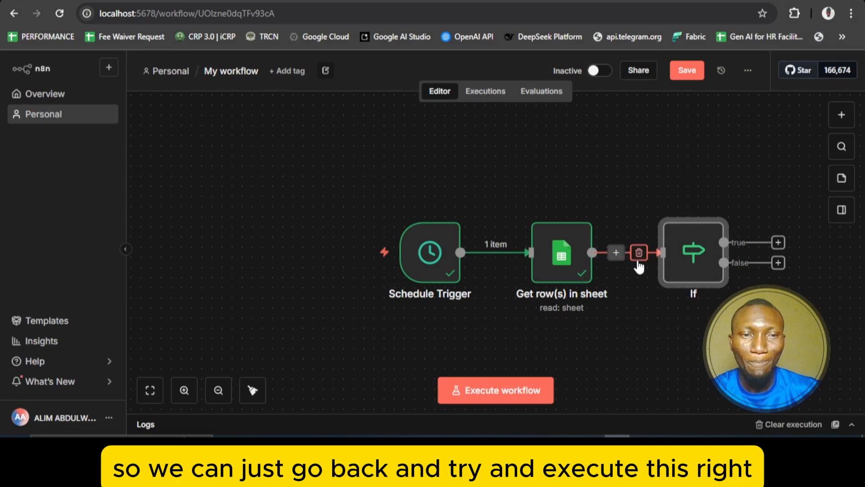
Execute the whole workflow, check the If node's branch output, and return to the canvas
{"action": "left_click", "coordinate": [146, 397]}
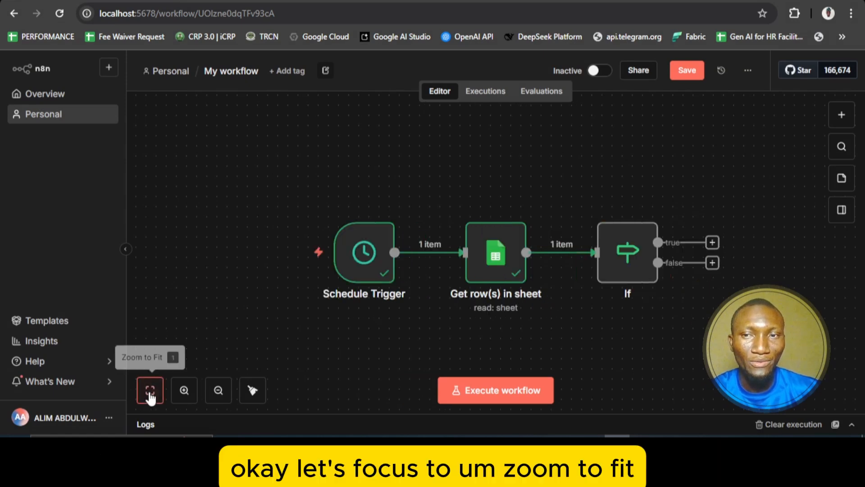
{"action": "left_click", "coordinate": [520, 392]}
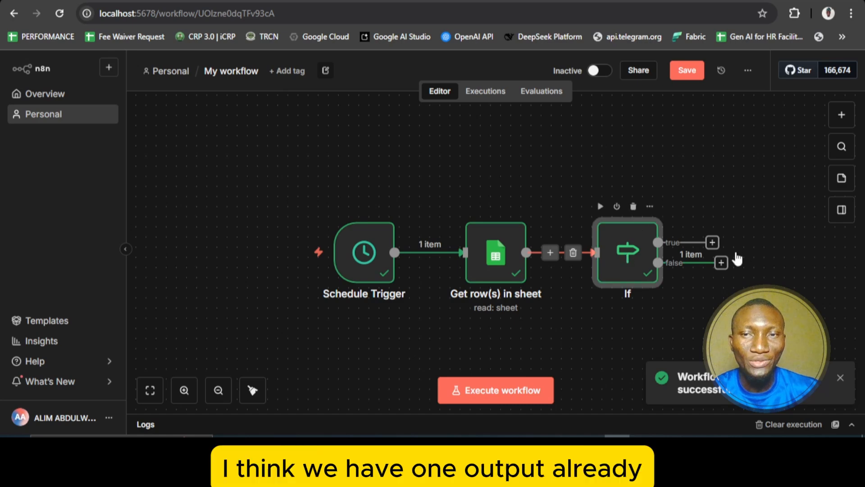
{"action": "double_click", "coordinate": [609, 256]}
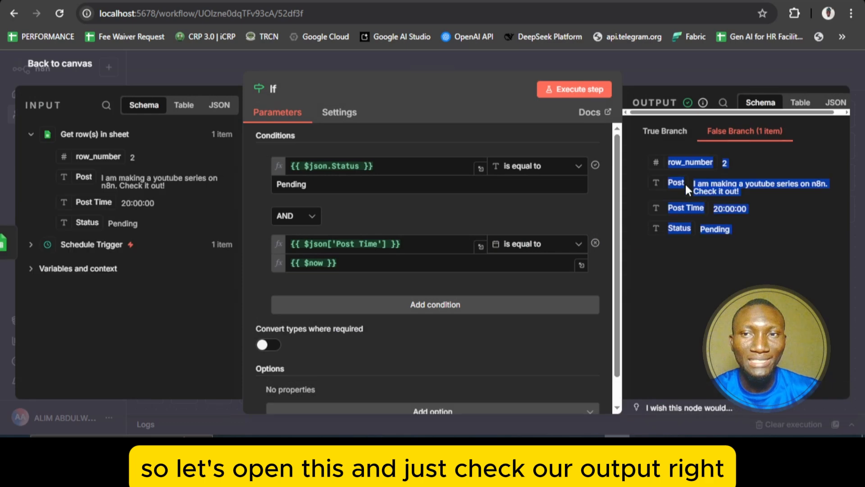
{"action": "left_click", "coordinate": [665, 257]}
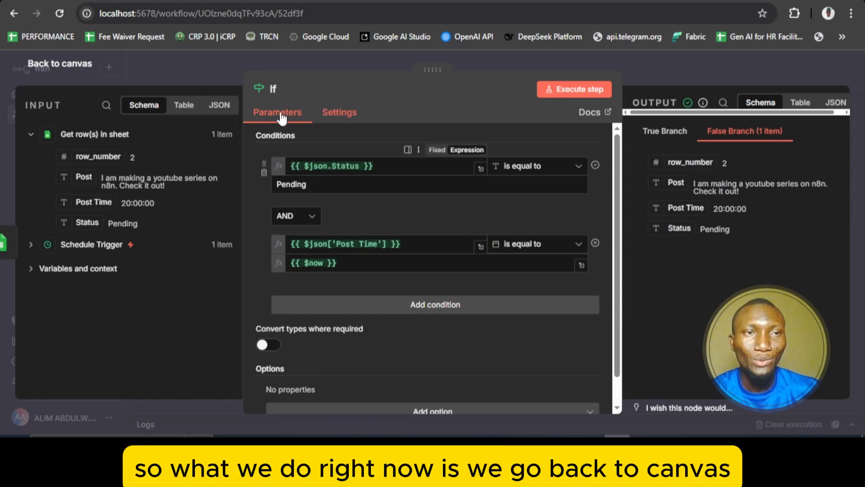
{"action": "left_click", "coordinate": [96, 63]}
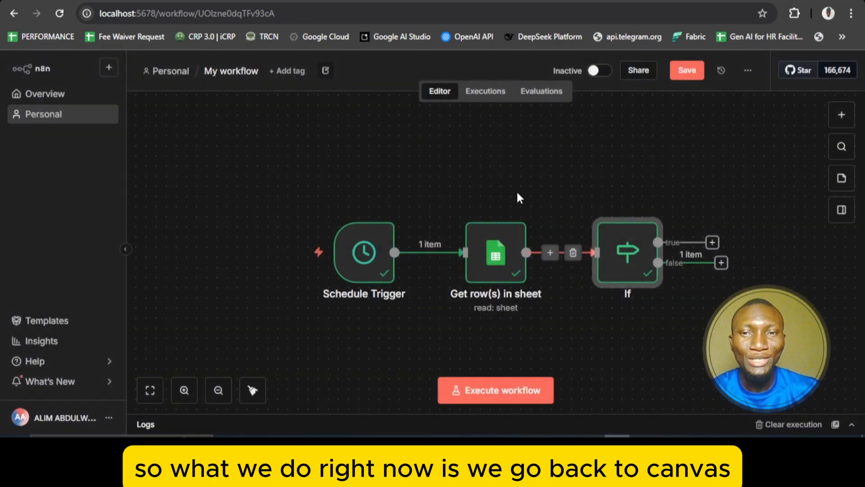
Add a LinkedIn Create a post node to the false branch of the If node
{"action": "left_click", "coordinate": [721, 262]}
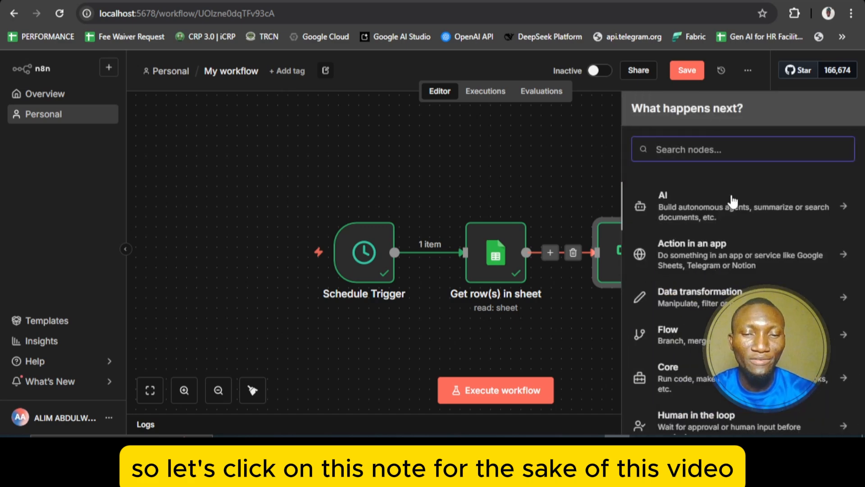
{"action": "type", "text": "link"}
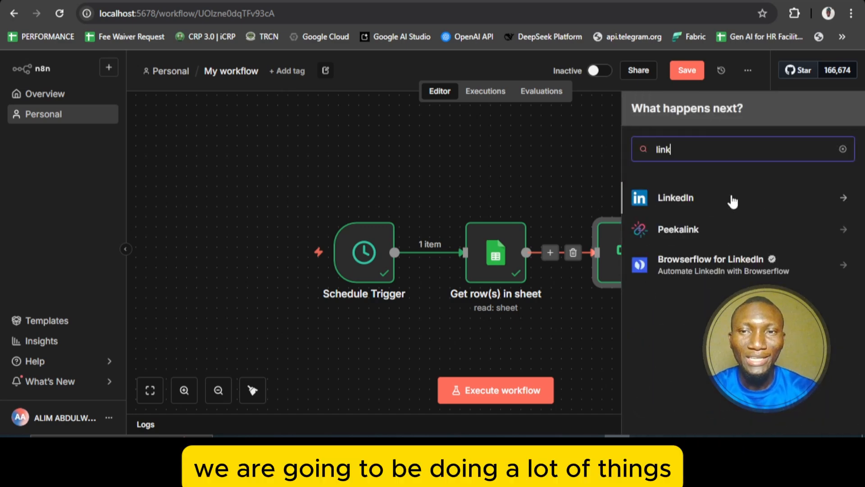
{"action": "left_click", "coordinate": [658, 203]}
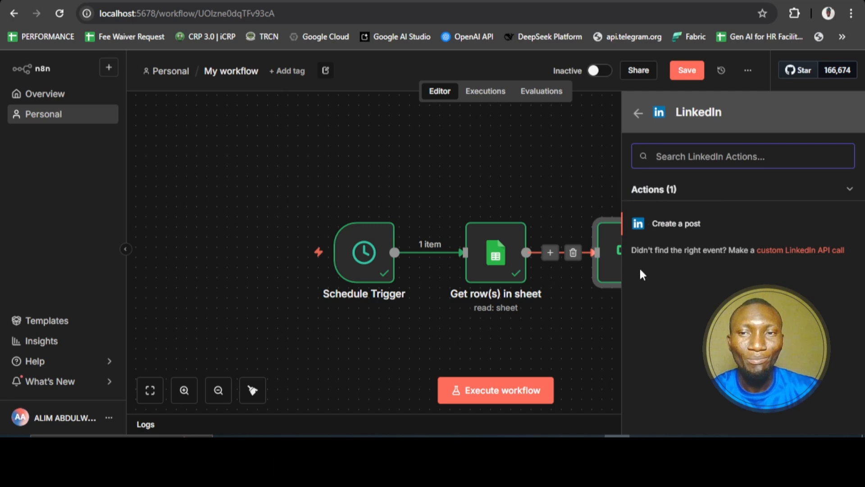
{"action": "left_click", "coordinate": [654, 229]}
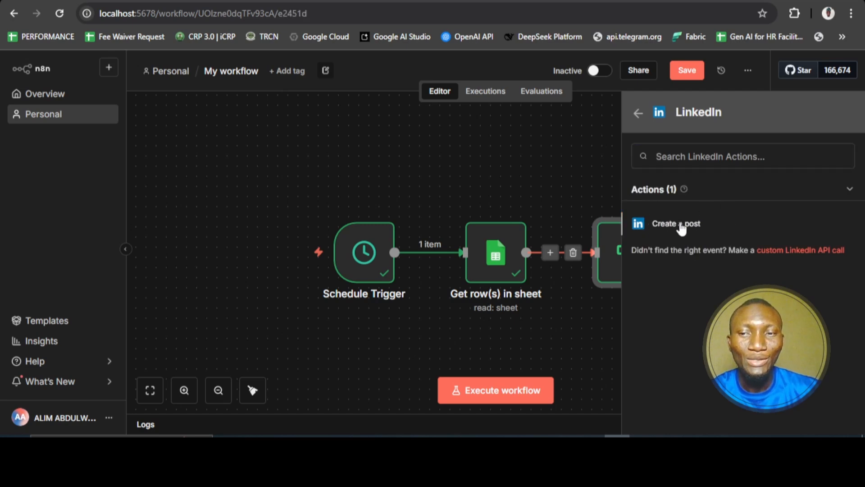
Examine the Create a post node's parameters, from the credential down to the additional fields
{"action": "scroll", "coordinate": [565, 218], "scroll_direction": "down", "scroll_amount": 2}
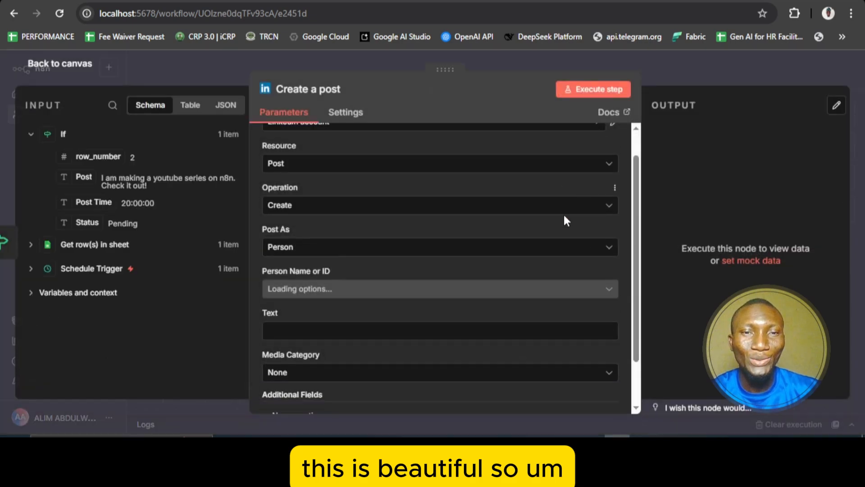
{"action": "scroll", "coordinate": [564, 219], "scroll_direction": "up", "scroll_amount": 2}
{"action": "scroll", "coordinate": [566, 220], "scroll_direction": "down", "scroll_amount": 2}
{"action": "scroll", "coordinate": [564, 218], "scroll_direction": "up", "scroll_amount": 2}
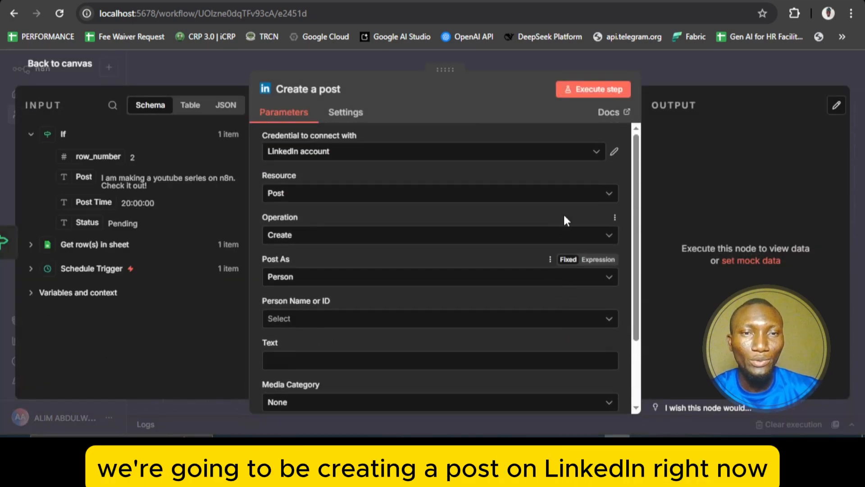
{"action": "scroll", "coordinate": [564, 219], "scroll_direction": "down", "scroll_amount": 3}
{"action": "scroll", "coordinate": [565, 219], "scroll_direction": "up", "scroll_amount": 2}
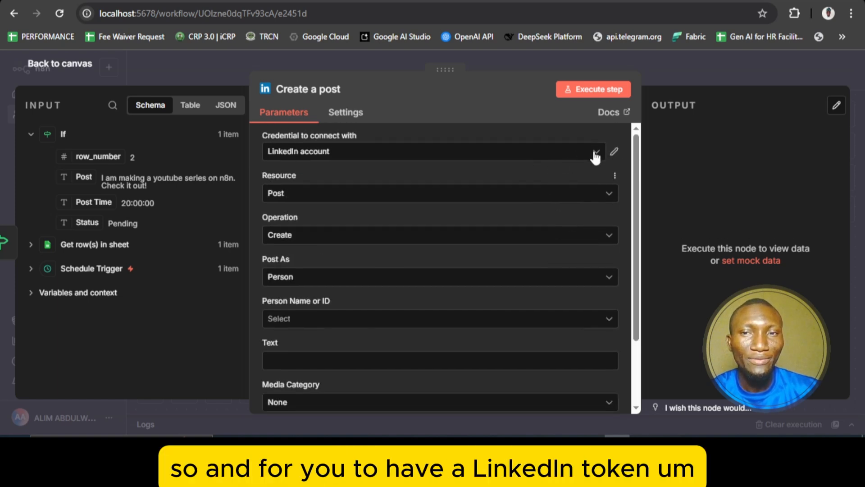
{"action": "scroll", "coordinate": [518, 270], "scroll_direction": "down", "scroll_amount": 3}
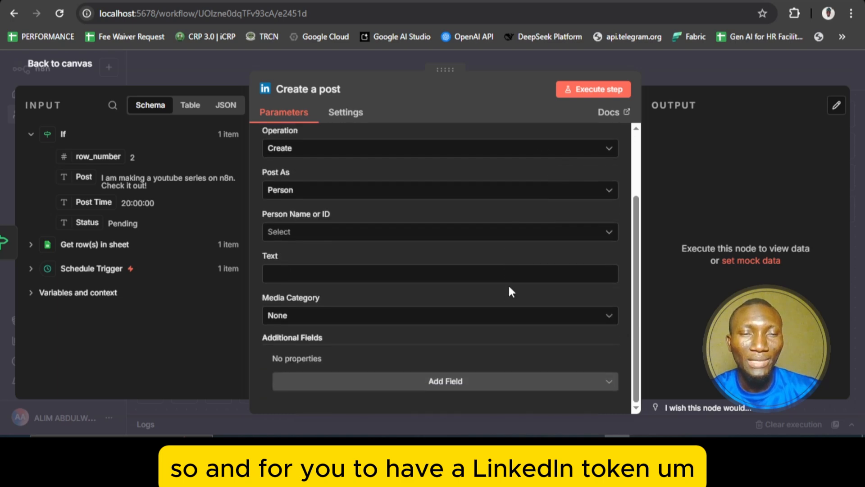
{"action": "scroll", "coordinate": [509, 290], "scroll_direction": "up", "scroll_amount": 2}
{"action": "scroll", "coordinate": [509, 287], "scroll_direction": "up", "scroll_amount": 1}
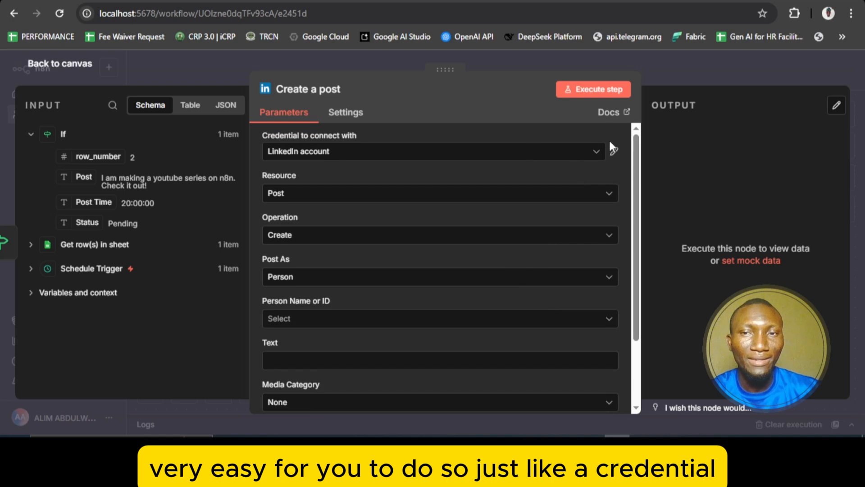
Open the node's LinkedIn account credential and review its connection settings, including redirect URL, client ID and client secret
{"action": "left_click", "coordinate": [615, 152]}
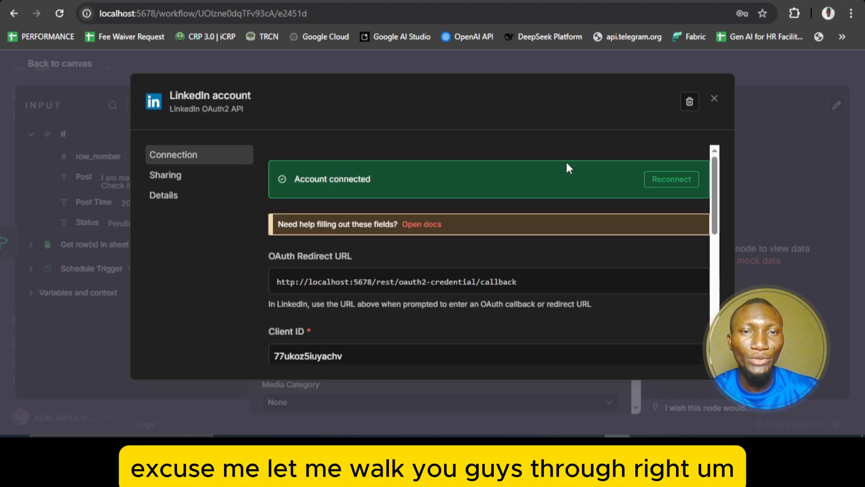
{"action": "scroll", "coordinate": [611, 225], "scroll_direction": "down", "scroll_amount": 3}
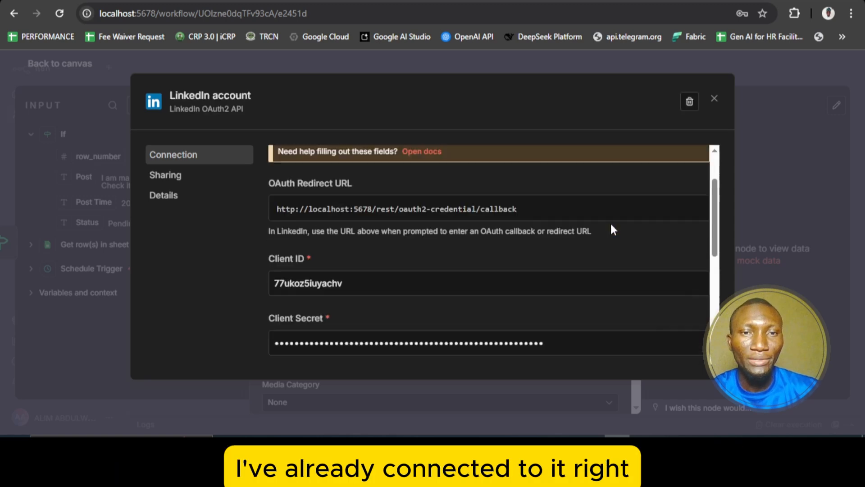
{"action": "scroll", "coordinate": [611, 226], "scroll_direction": "down", "scroll_amount": 2}
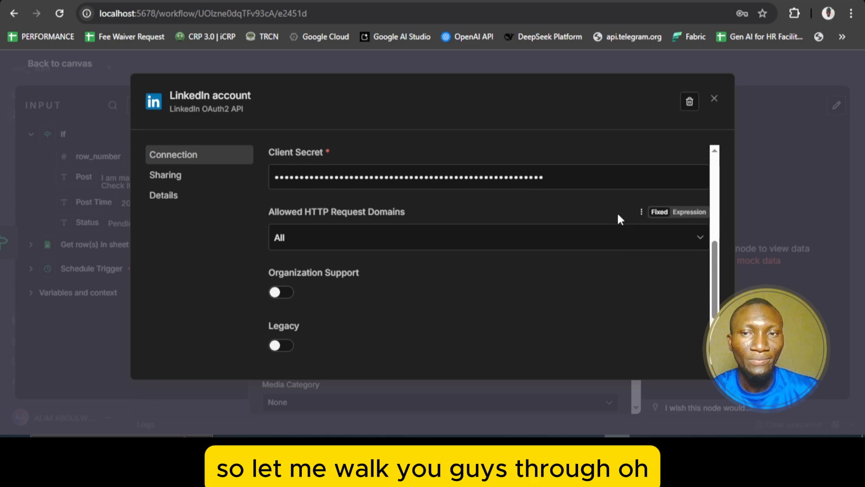
{"action": "scroll", "coordinate": [526, 261], "scroll_direction": "up", "scroll_amount": 3}
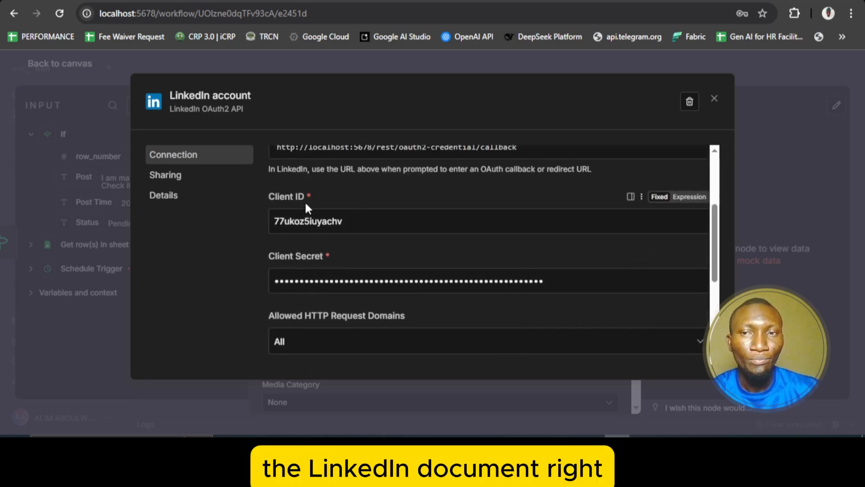
{"action": "scroll", "coordinate": [428, 166], "scroll_direction": "up", "scroll_amount": 3}
{"action": "scroll", "coordinate": [428, 166], "scroll_direction": "down", "scroll_amount": 1}
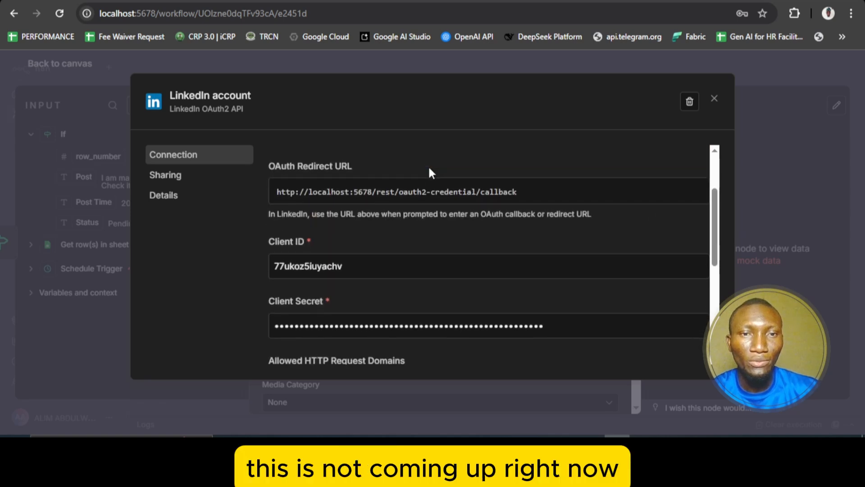
{"action": "scroll", "coordinate": [604, 259], "scroll_direction": "up", "scroll_amount": 2}
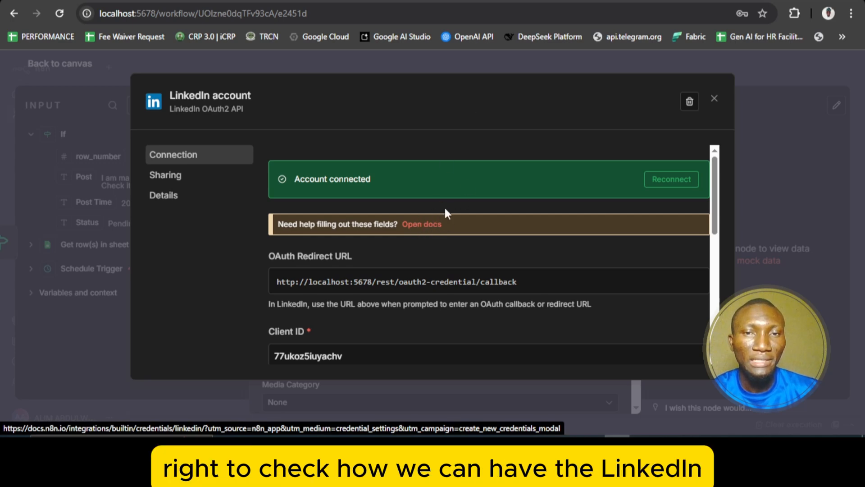
Open the n8n documentation for LinkedIn credentials and read through the prerequisites and Community Management OAuth2 instructions to the Using OAuth2 section
{"action": "left_click", "coordinate": [427, 225]}
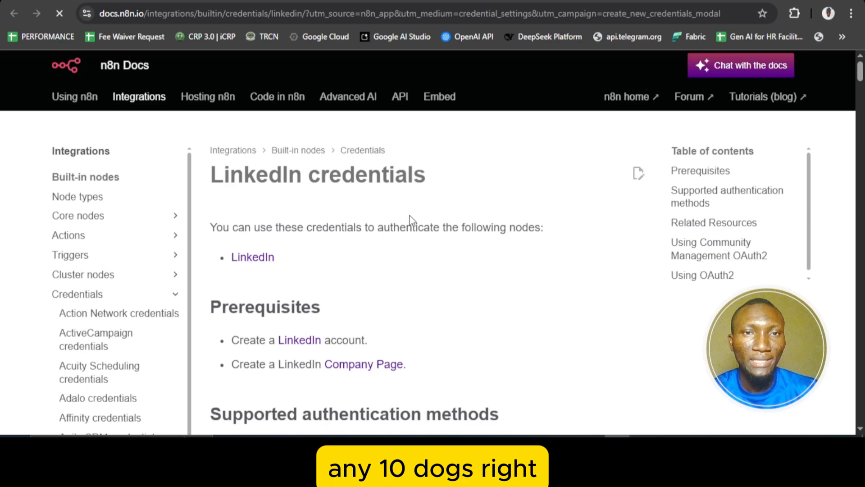
{"action": "scroll", "coordinate": [411, 220], "scroll_direction": "down", "scroll_amount": 2}
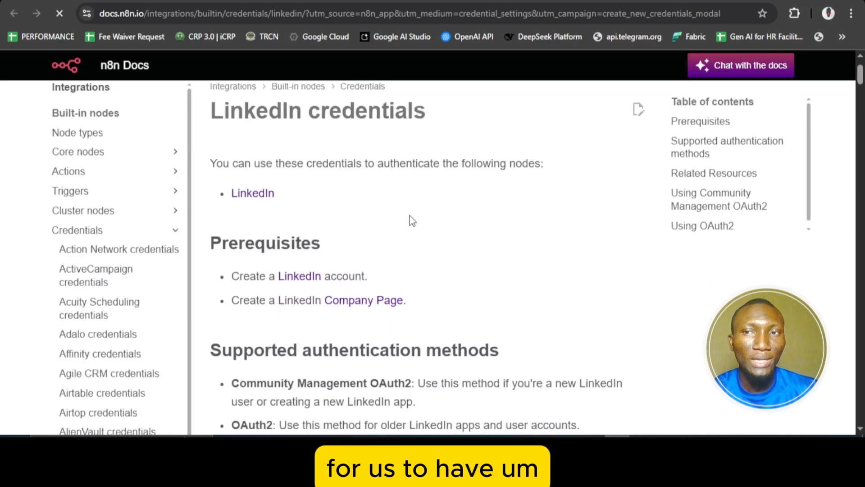
{"action": "scroll", "coordinate": [410, 220], "scroll_direction": "down", "scroll_amount": 3}
{"action": "scroll", "coordinate": [410, 220], "scroll_direction": "down", "scroll_amount": 6}
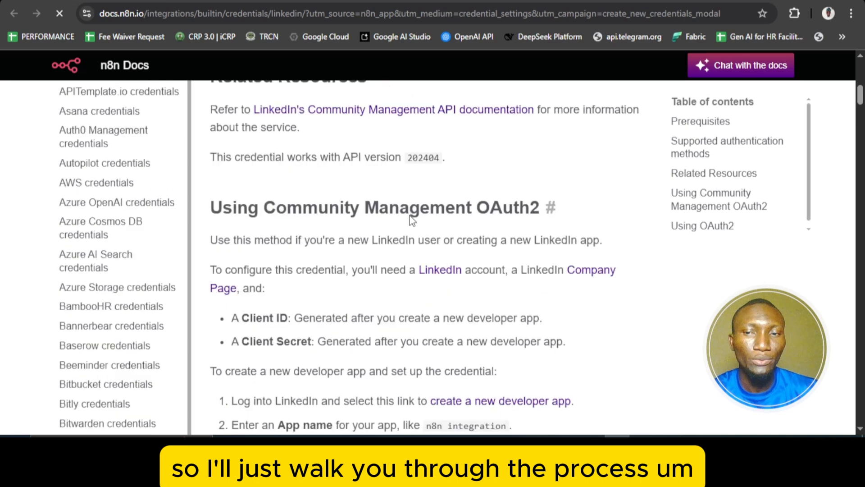
{"action": "scroll", "coordinate": [411, 220], "scroll_direction": "down", "scroll_amount": 3}
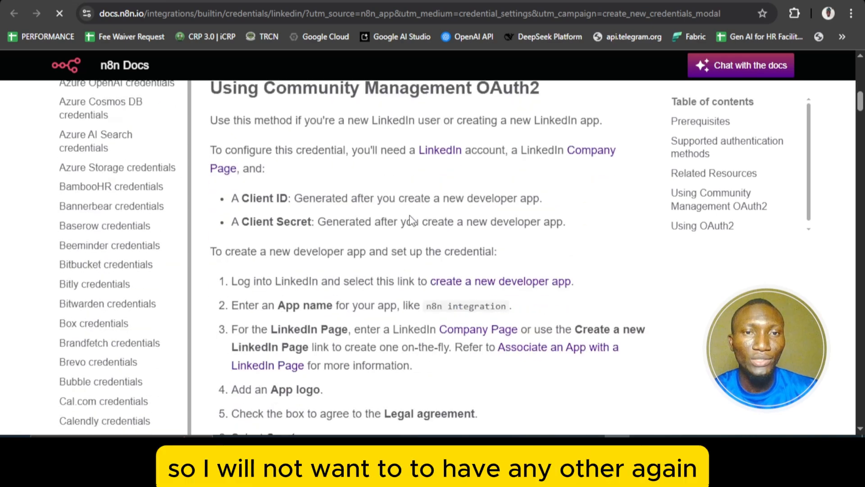
{"action": "scroll", "coordinate": [410, 219], "scroll_direction": "up", "scroll_amount": 1}
{"action": "scroll", "coordinate": [411, 220], "scroll_direction": "down", "scroll_amount": 3}
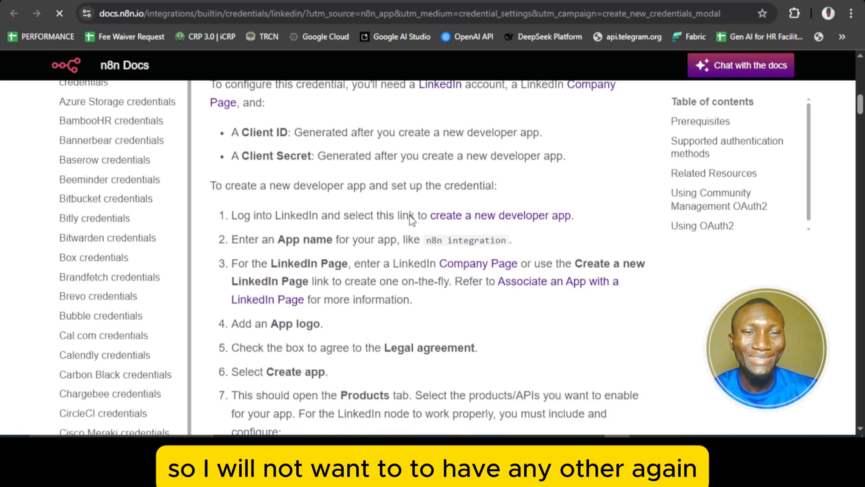
{"action": "scroll", "coordinate": [411, 220], "scroll_direction": "down", "scroll_amount": 10}
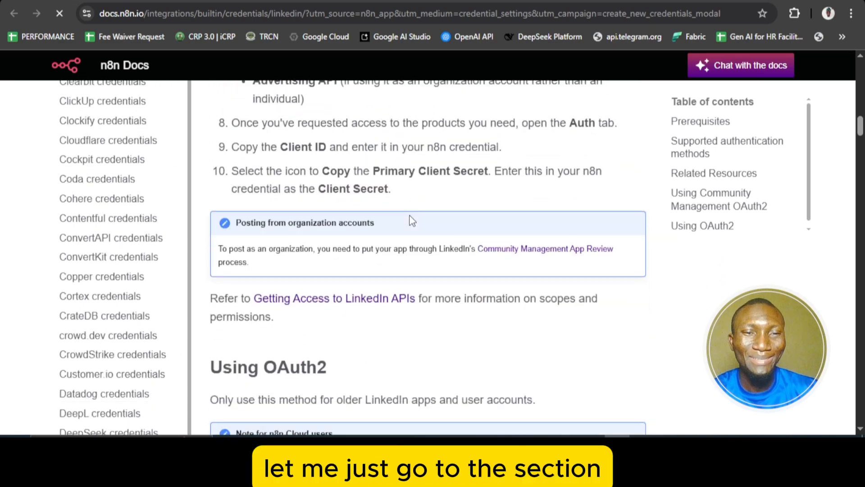
{"action": "scroll", "coordinate": [411, 221], "scroll_direction": "down", "scroll_amount": 4}
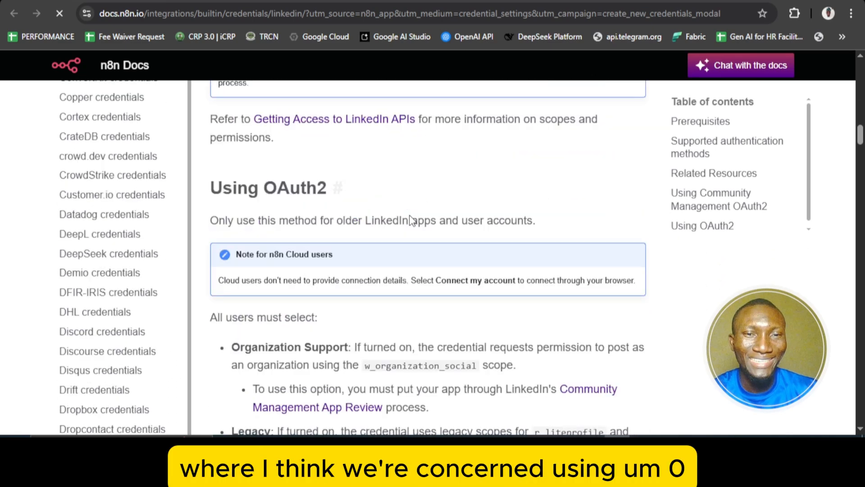
{"action": "scroll", "coordinate": [462, 179], "scroll_direction": "down", "scroll_amount": 1}
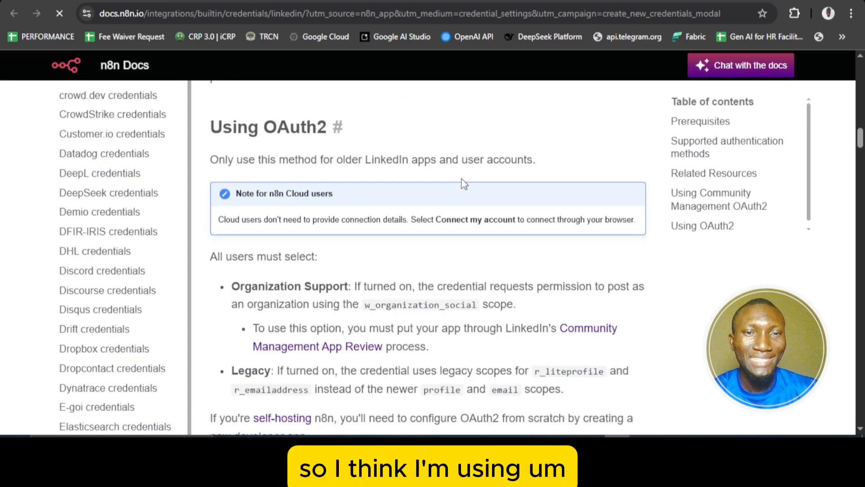
Read the Using OAuth2 instructions for self-hosted n8n, covering how to create a new LinkedIn developer app
{"action": "scroll", "coordinate": [464, 183], "scroll_direction": "down", "scroll_amount": 2}
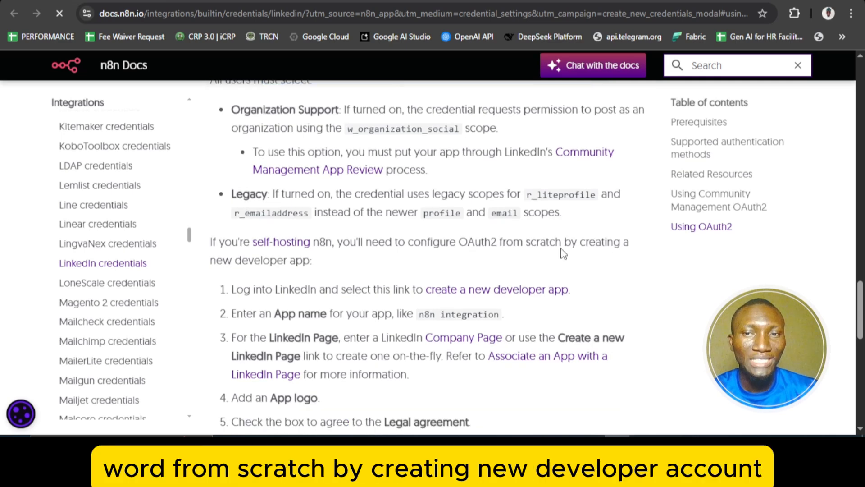
{"action": "scroll", "coordinate": [528, 267], "scroll_direction": "down", "scroll_amount": 1}
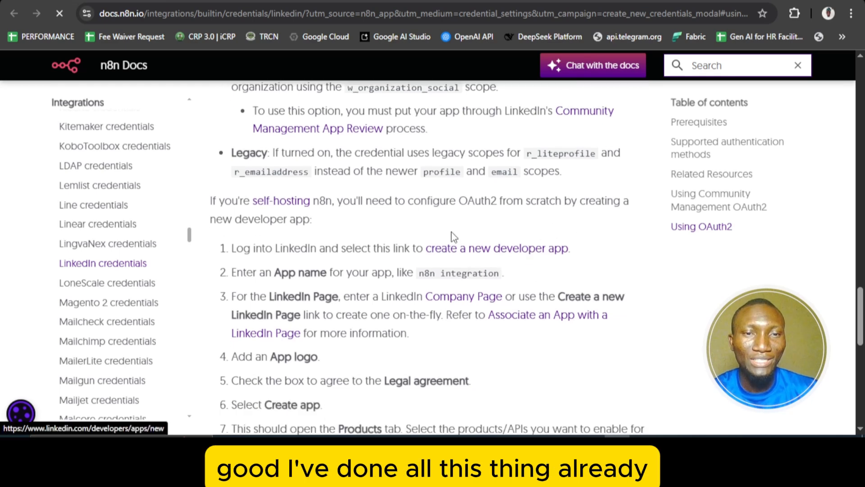
{"action": "scroll", "coordinate": [453, 237], "scroll_direction": "down", "scroll_amount": 1}
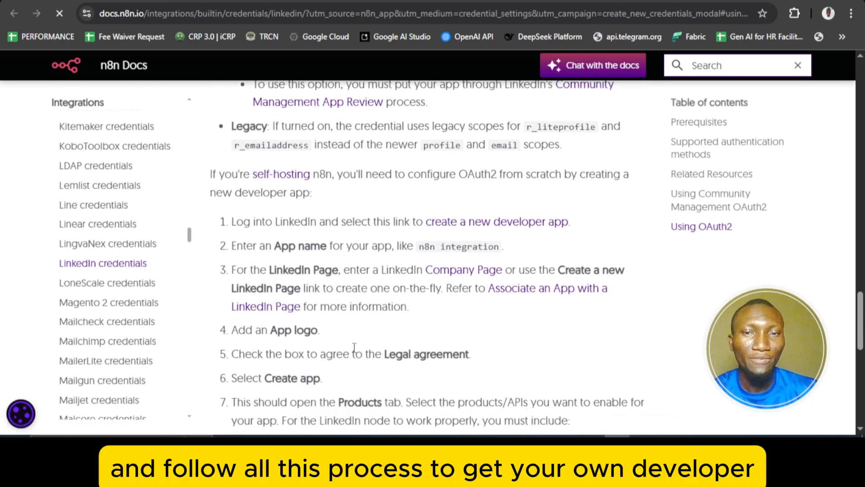
{"action": "scroll", "coordinate": [346, 344], "scroll_direction": "down", "scroll_amount": 1}
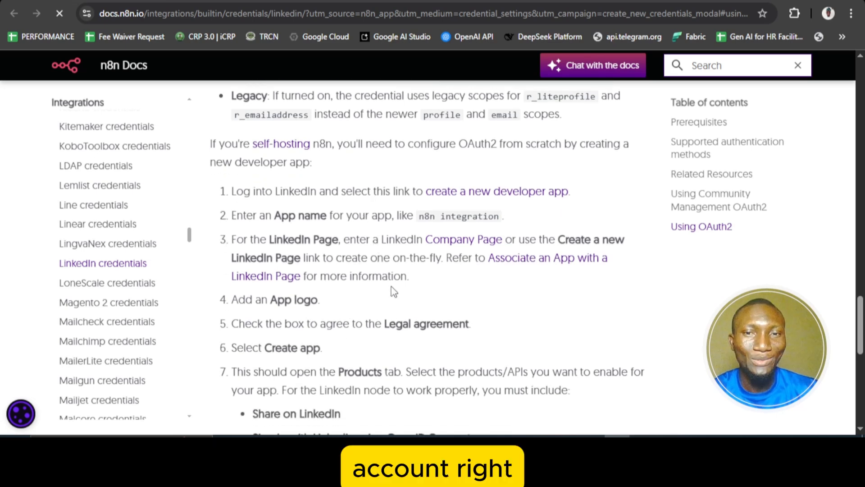
{"action": "scroll", "coordinate": [361, 309], "scroll_direction": "down", "scroll_amount": 1}
{"action": "scroll", "coordinate": [362, 310], "scroll_direction": "up", "scroll_amount": 1}
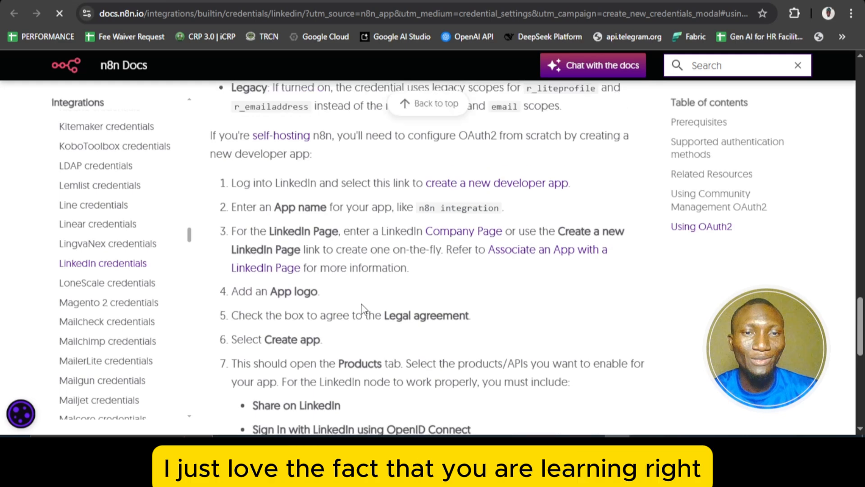
{"action": "scroll", "coordinate": [362, 307], "scroll_direction": "down", "scroll_amount": 1}
{"action": "scroll", "coordinate": [361, 306], "scroll_direction": "up", "scroll_amount": 1}
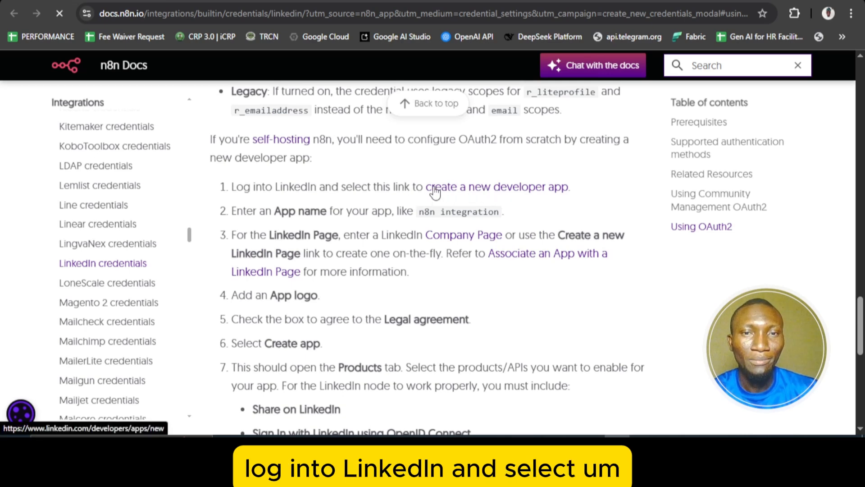
Open LinkedIn's form for creating a new developer app and review its App name, LinkedIn Page, privacy policy and logo fields
{"action": "left_click", "coordinate": [519, 188]}
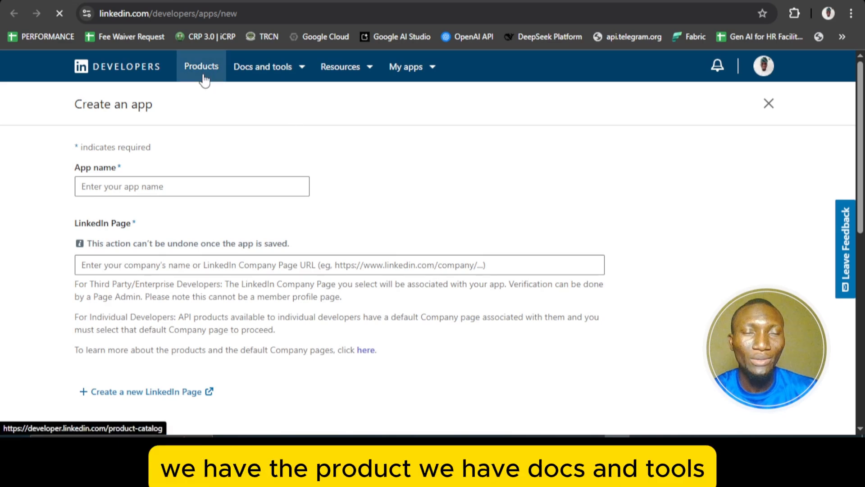
{"action": "left_click", "coordinate": [290, 74]}
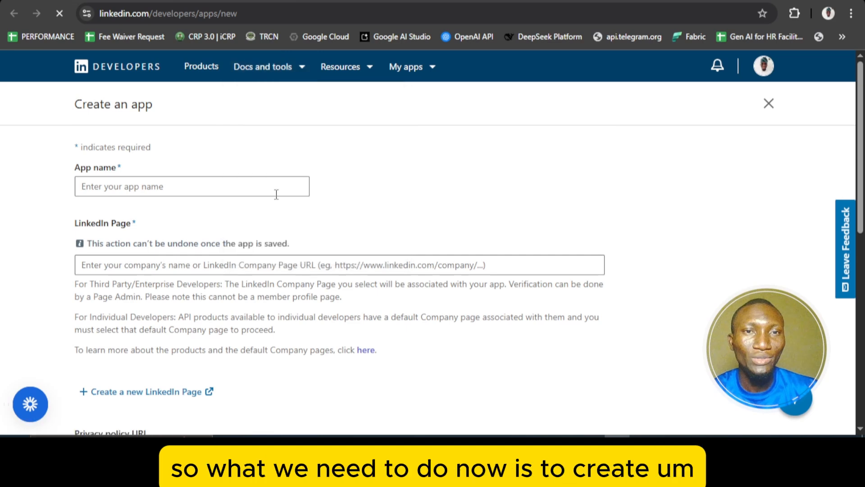
{"action": "left_click", "coordinate": [190, 180]}
{"action": "scroll", "coordinate": [270, 189], "scroll_direction": "down", "scroll_amount": 1}
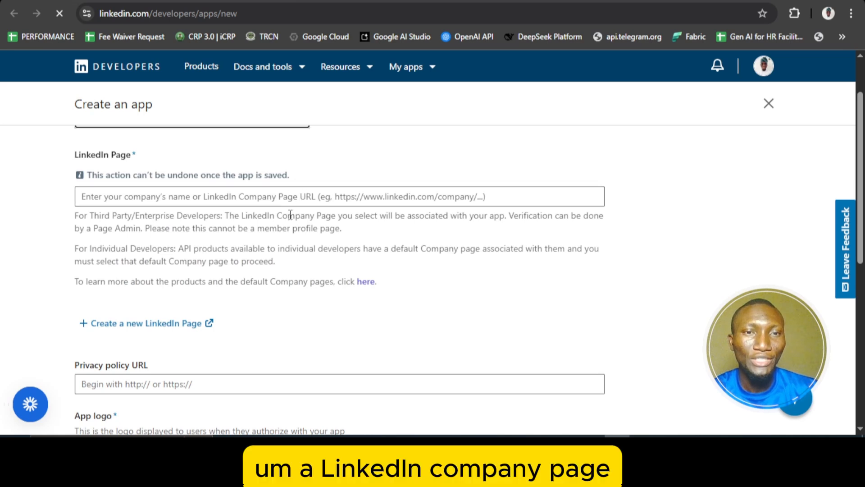
{"action": "scroll", "coordinate": [302, 194], "scroll_direction": "down", "scroll_amount": 1}
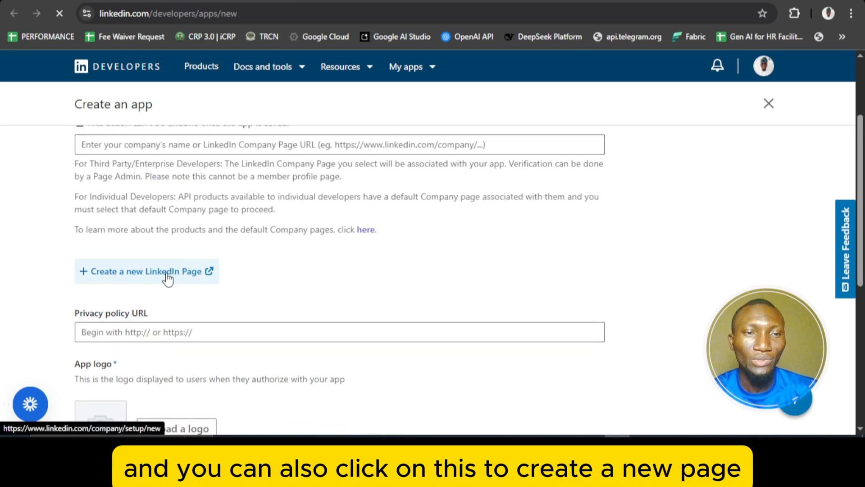
{"action": "scroll", "coordinate": [259, 192], "scroll_direction": "up", "scroll_amount": 2}
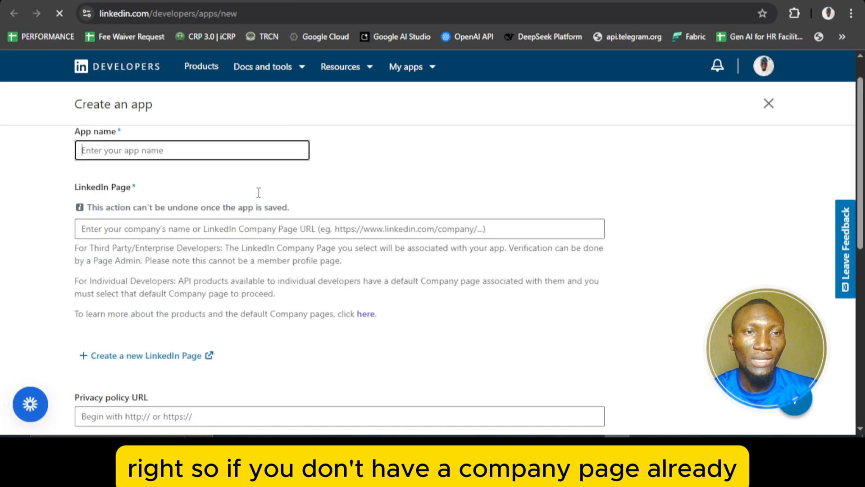
{"action": "scroll", "coordinate": [258, 193], "scroll_direction": "down", "scroll_amount": 1}
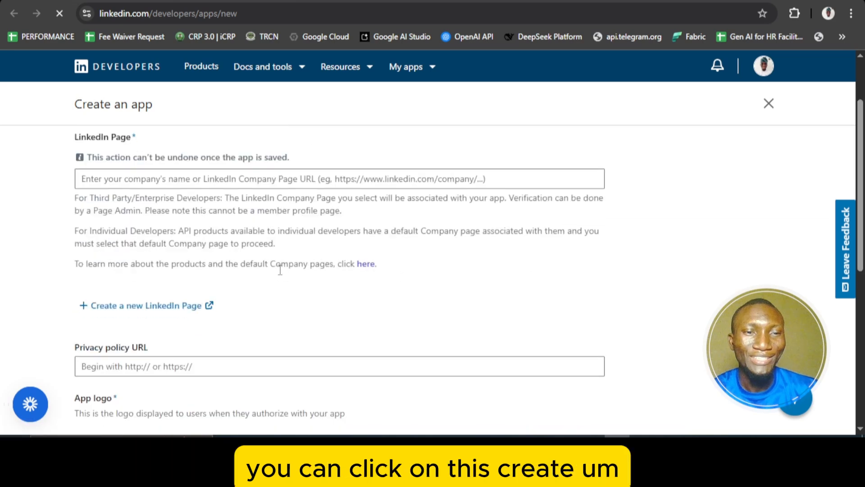
Open the new LinkedIn Page setup, choose the Company page type and examine the whole company details form
{"action": "left_click", "coordinate": [172, 315]}
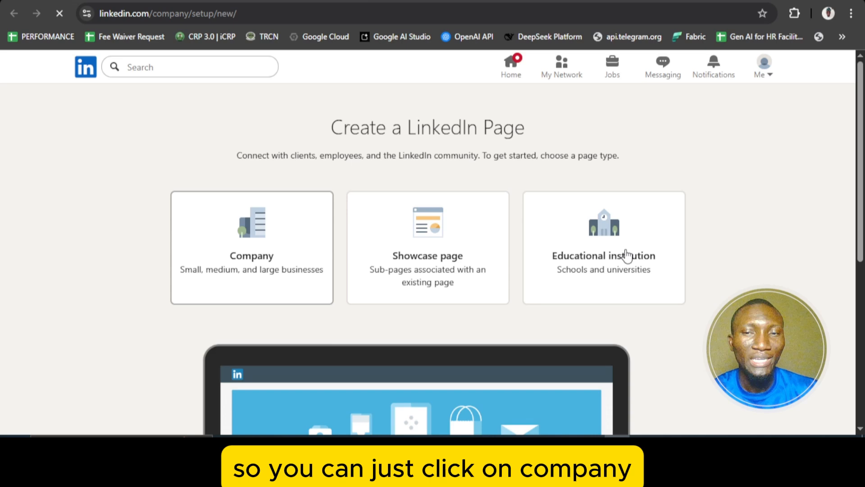
{"action": "left_click", "coordinate": [242, 265]}
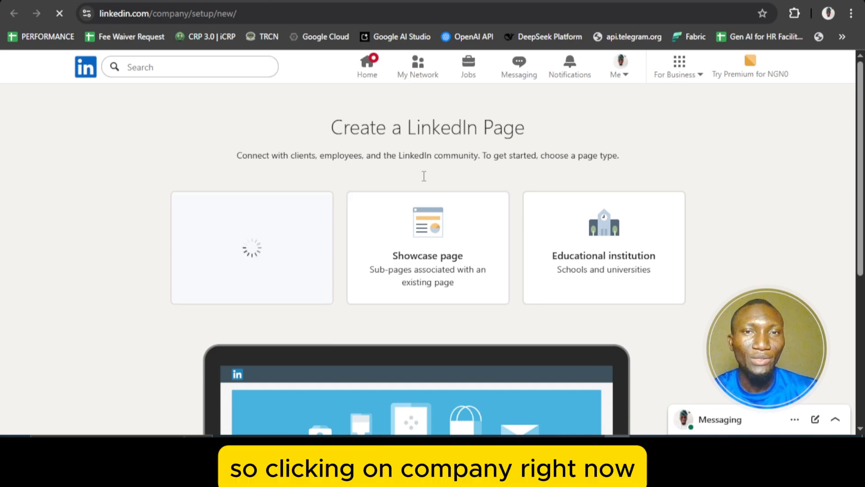
{"action": "scroll", "coordinate": [365, 248], "scroll_direction": "down", "scroll_amount": 1}
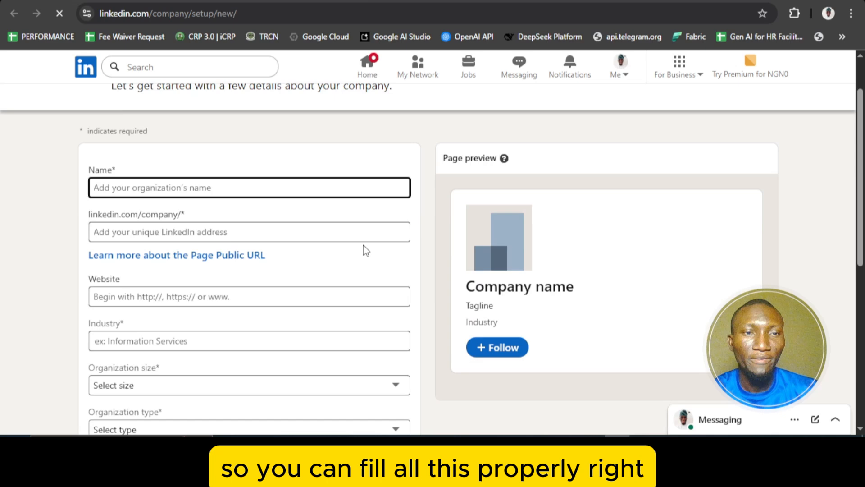
{"action": "scroll", "coordinate": [363, 251], "scroll_direction": "down", "scroll_amount": 1}
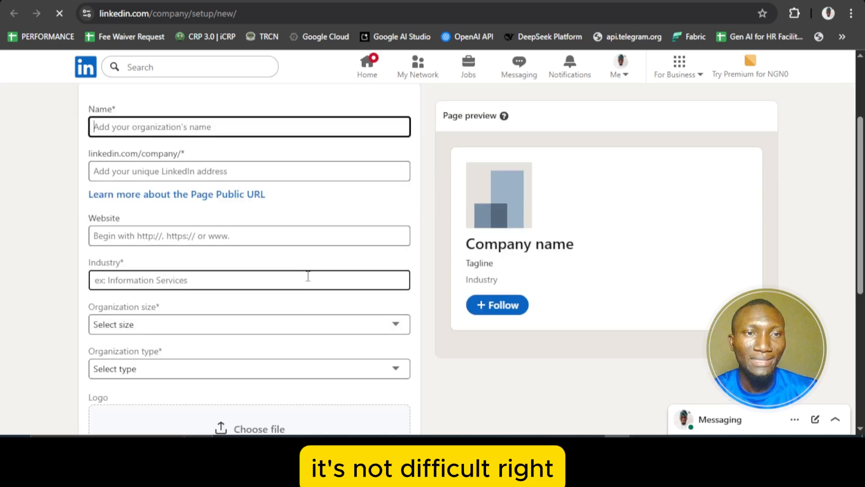
{"action": "scroll", "coordinate": [308, 276], "scroll_direction": "down", "scroll_amount": 5}
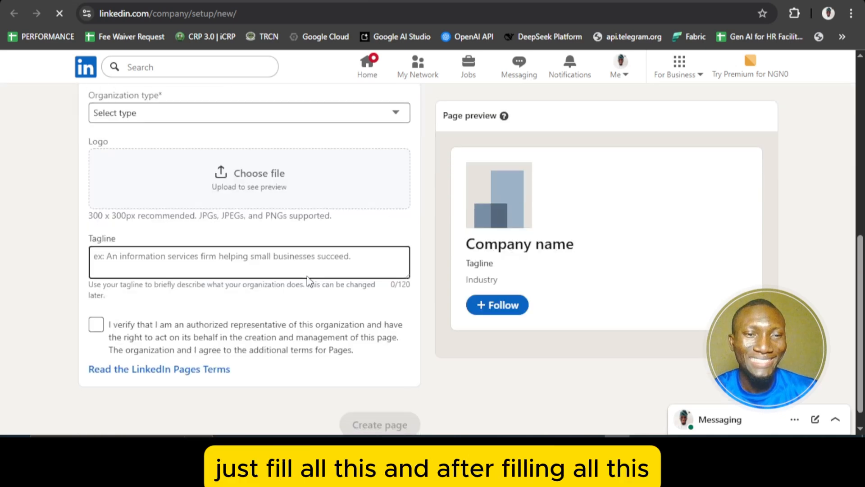
{"action": "scroll", "coordinate": [329, 198], "scroll_direction": "up", "scroll_amount": 7}
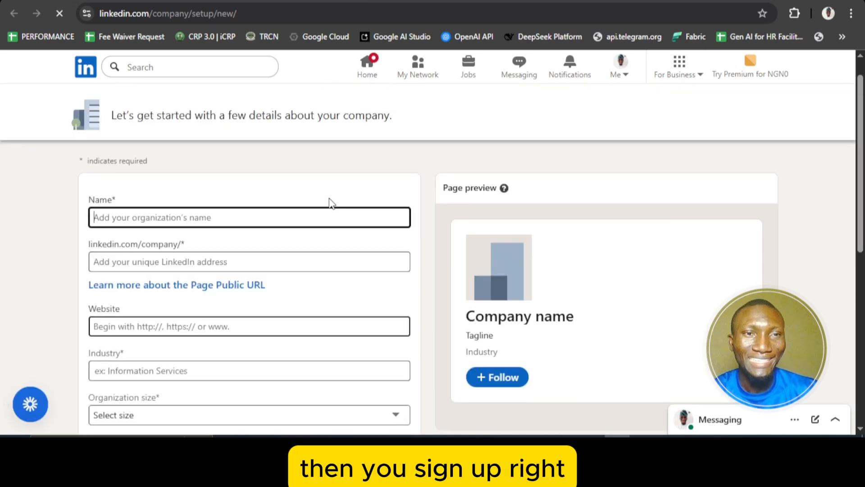
{"action": "scroll", "coordinate": [400, 247], "scroll_direction": "down", "scroll_amount": 7}
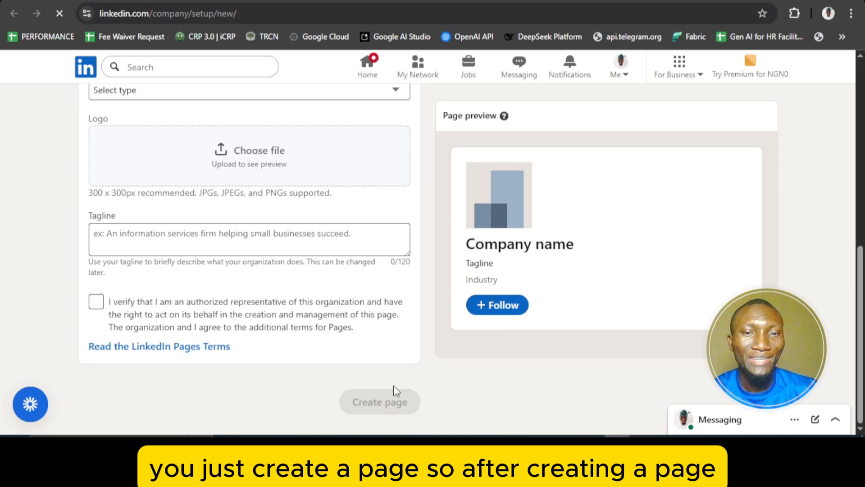
{"action": "scroll", "coordinate": [415, 329], "scroll_direction": "up", "scroll_amount": 6}
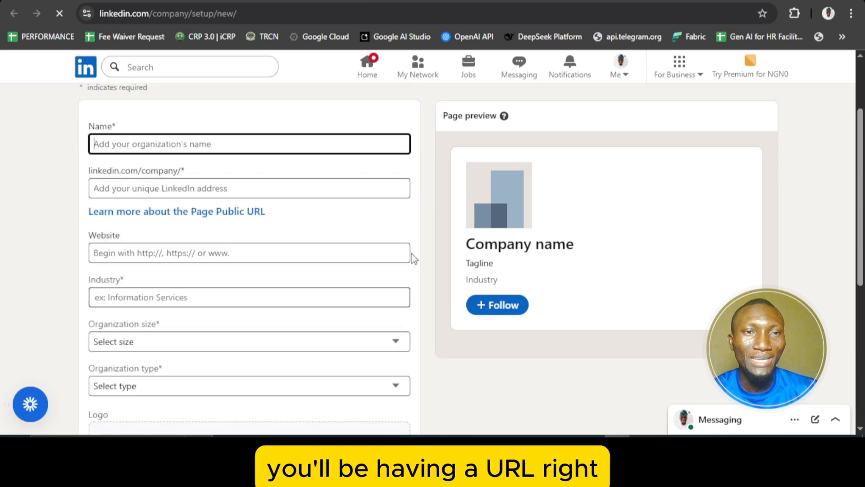
{"action": "scroll", "coordinate": [413, 258], "scroll_direction": "up", "scroll_amount": 1}
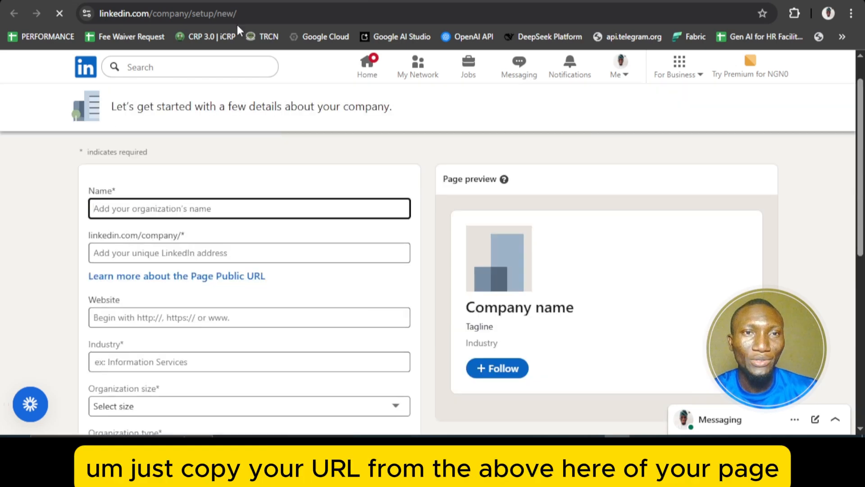
{"action": "scroll", "coordinate": [320, 185], "scroll_direction": "up", "scroll_amount": 1}
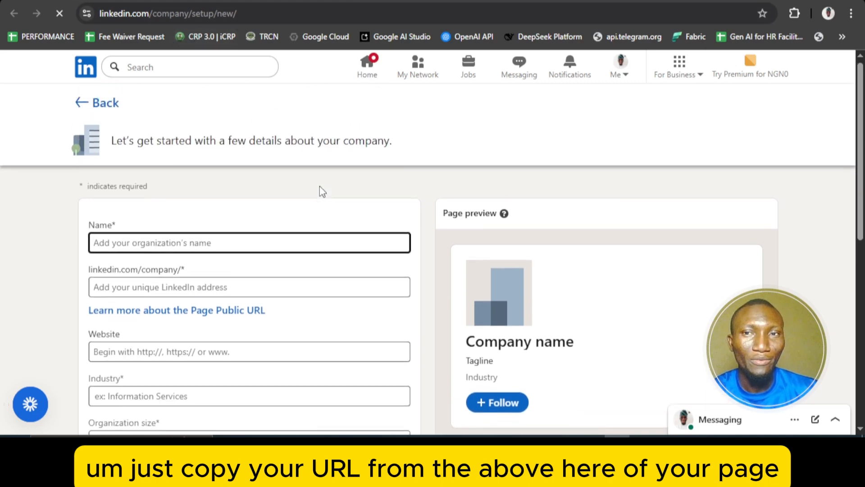
Revisit the App name and LinkedIn Page fields of the Create an app form and return to the company page details form
{"action": "left_click", "coordinate": [288, 1]}
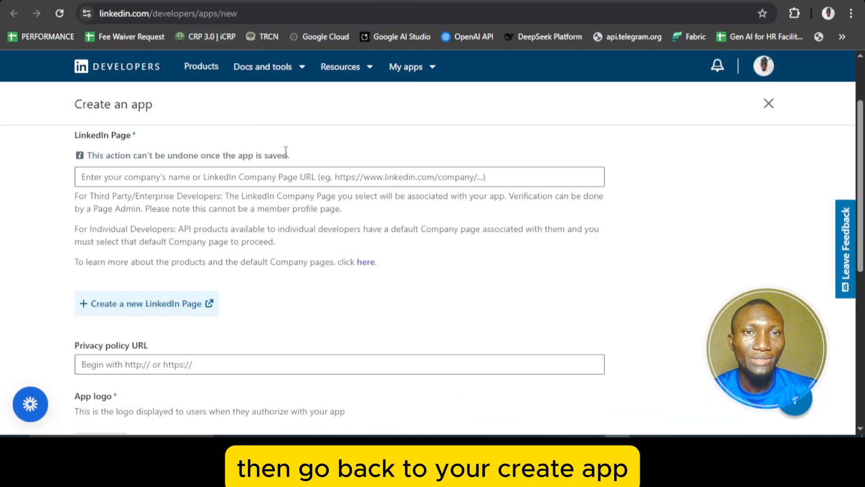
{"action": "scroll", "coordinate": [247, 262], "scroll_direction": "up", "scroll_amount": 2}
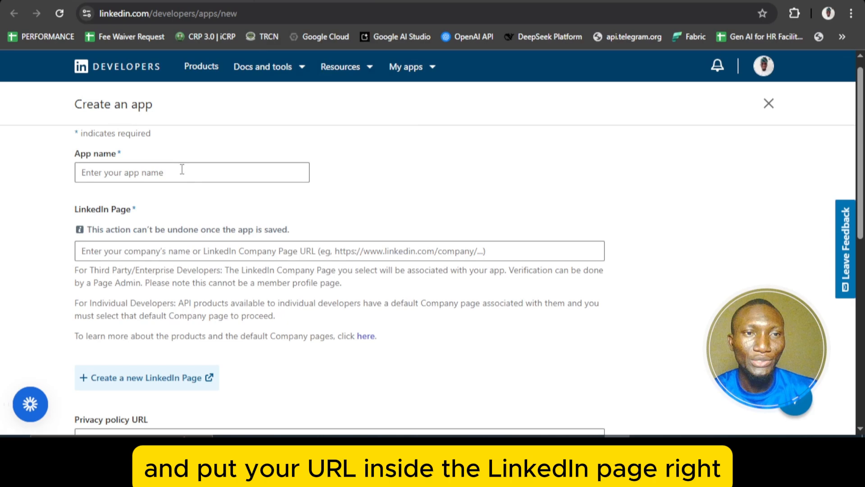
{"action": "scroll", "coordinate": [155, 187], "scroll_direction": "up", "scroll_amount": 1}
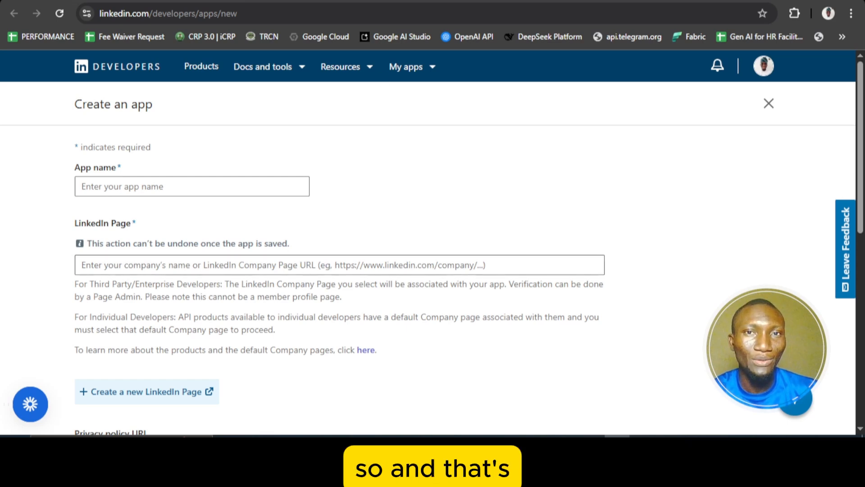
{"action": "left_click", "coordinate": [428, 1]}
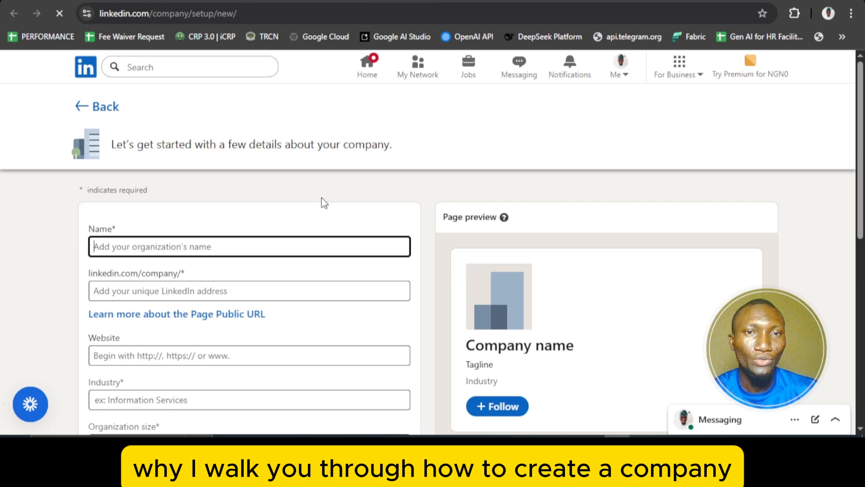
{"action": "scroll", "coordinate": [291, 247], "scroll_direction": "down", "scroll_amount": 4}
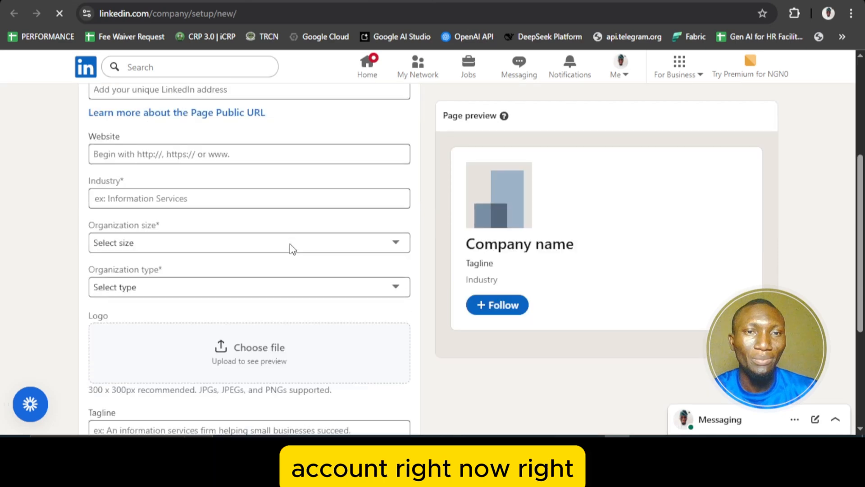
Open the existing n8n integration app on LinkedIn Developers and review its app settings and associated company page
{"action": "scroll", "coordinate": [290, 244], "scroll_direction": "down", "scroll_amount": 1}
{"action": "scroll", "coordinate": [291, 244], "scroll_direction": "up", "scroll_amount": 4}
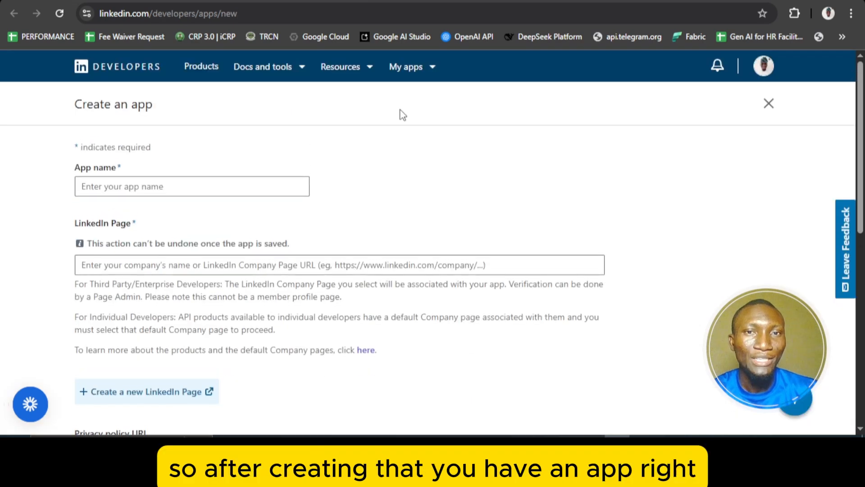
{"action": "left_click", "coordinate": [421, 74]}
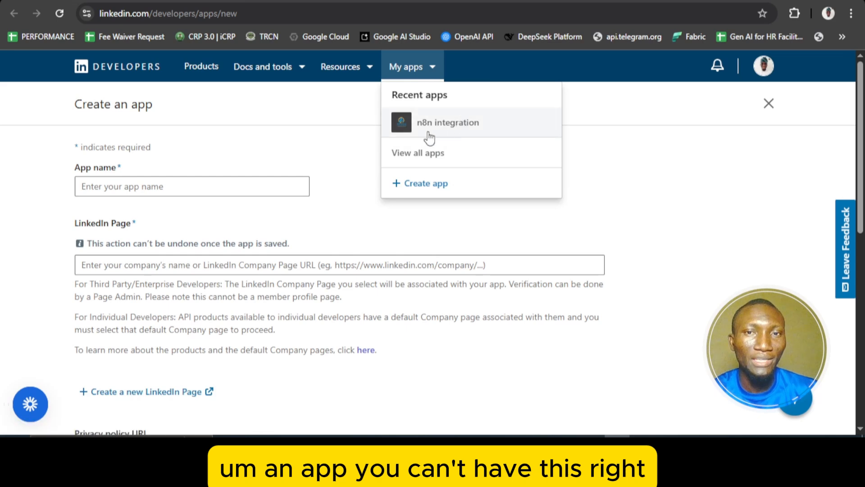
{"action": "left_click", "coordinate": [460, 123]}
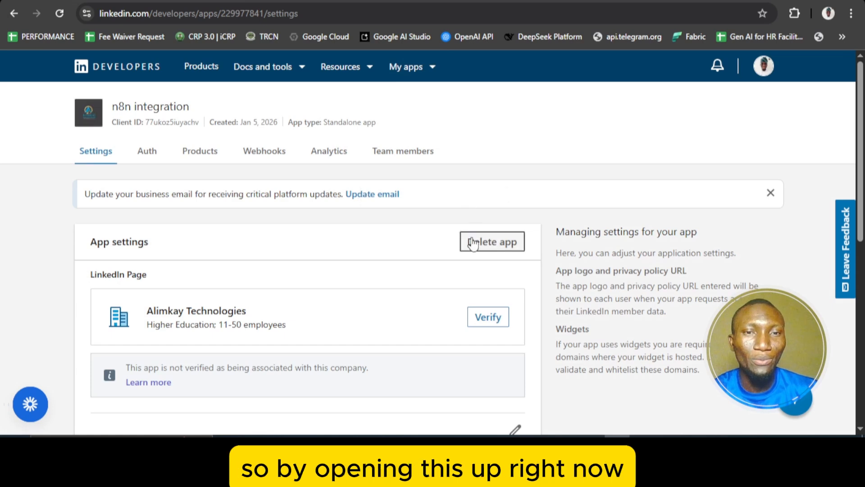
{"action": "scroll", "coordinate": [500, 264], "scroll_direction": "down", "scroll_amount": 1}
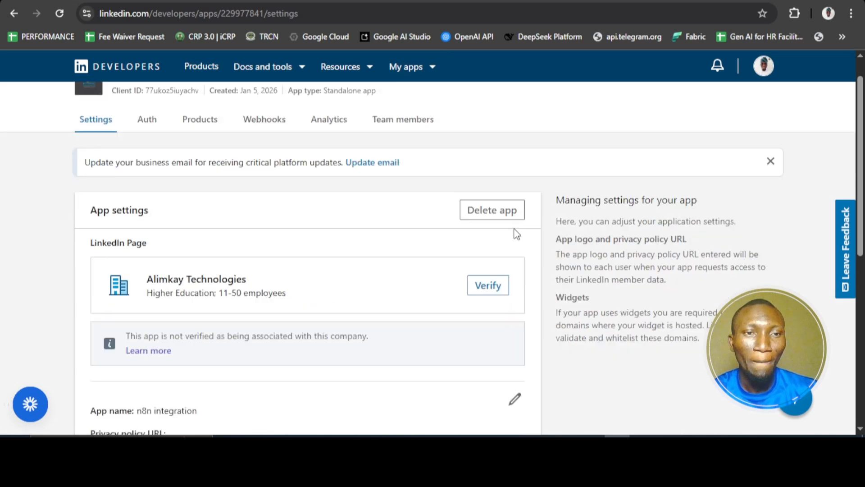
{"action": "scroll", "coordinate": [517, 234], "scroll_direction": "up", "scroll_amount": 1}
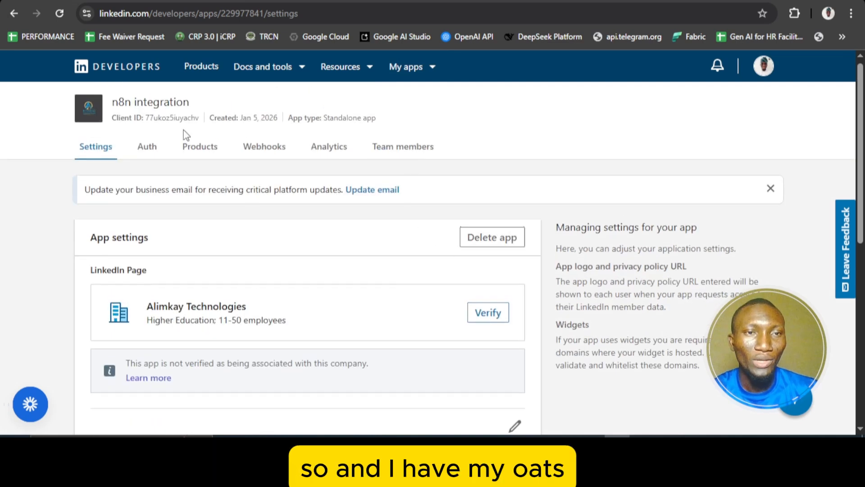
View the app's authentication keys and compare the Client ID and Client Secret with those in n8n's LinkedIn account credential
{"action": "left_click", "coordinate": [145, 146]}
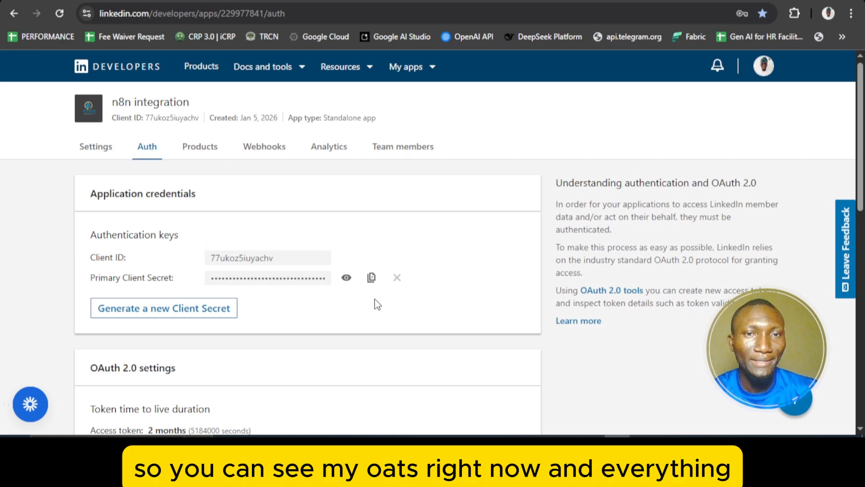
{"action": "scroll", "coordinate": [376, 303], "scroll_direction": "down", "scroll_amount": 1}
{"action": "scroll", "coordinate": [378, 305], "scroll_direction": "up", "scroll_amount": 1}
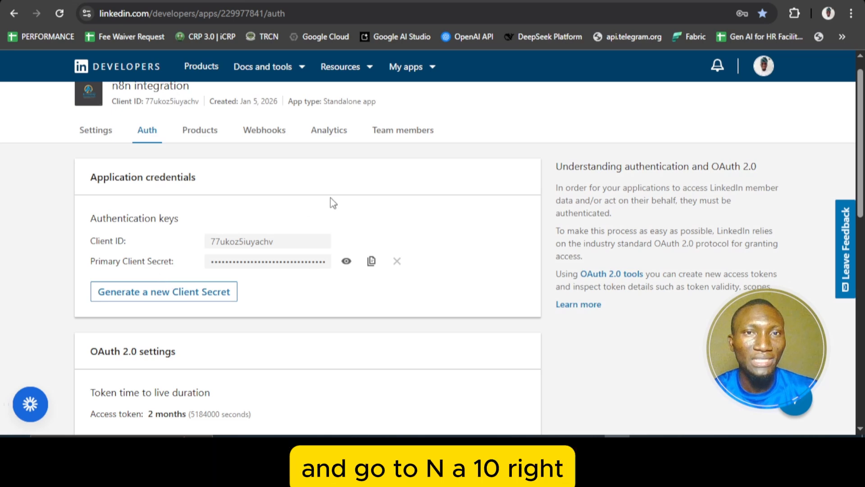
{"action": "left_click", "coordinate": [109, 1]}
{"action": "scroll", "coordinate": [379, 282], "scroll_direction": "down", "scroll_amount": 2}
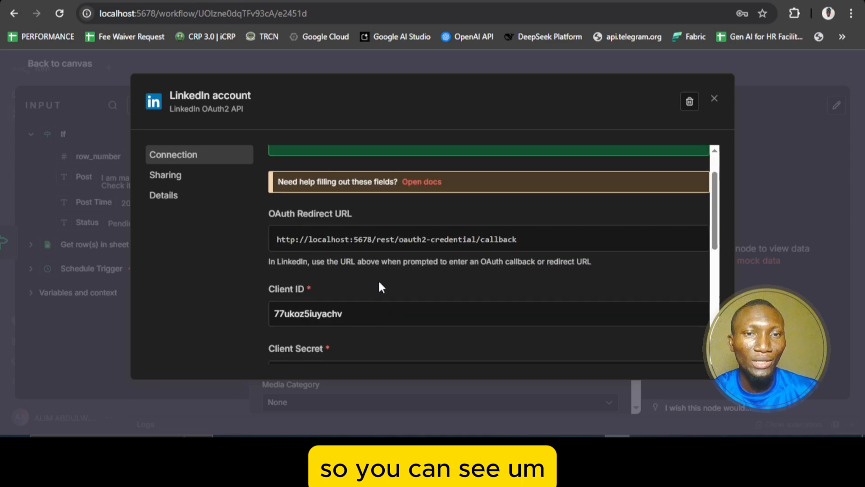
{"action": "scroll", "coordinate": [428, 278], "scroll_direction": "down", "scroll_amount": 1}
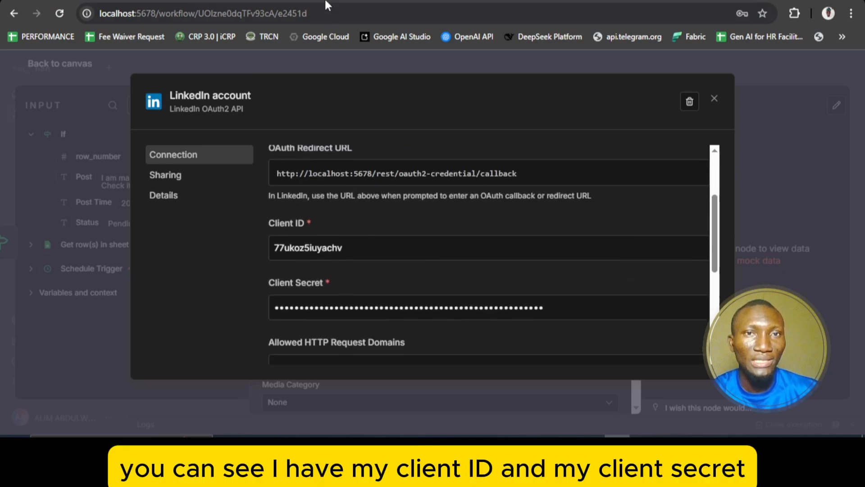
{"action": "left_click", "coordinate": [311, 1]}
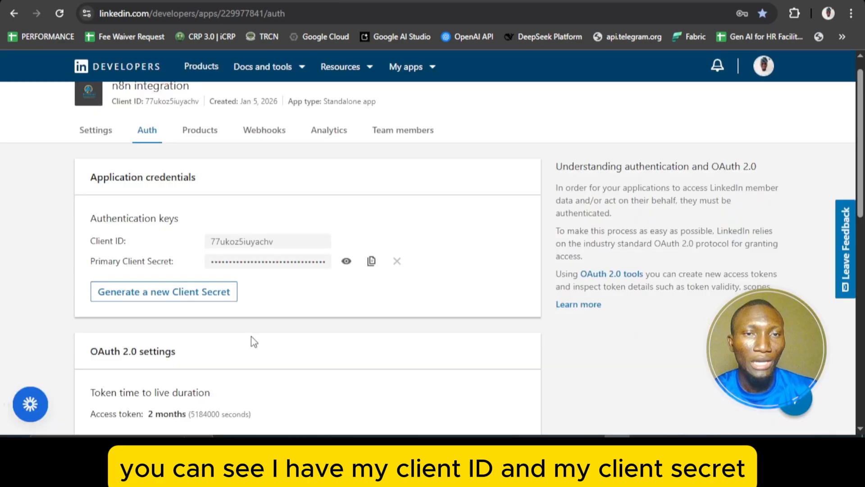
{"action": "scroll", "coordinate": [390, 297], "scroll_direction": "up", "scroll_amount": 1}
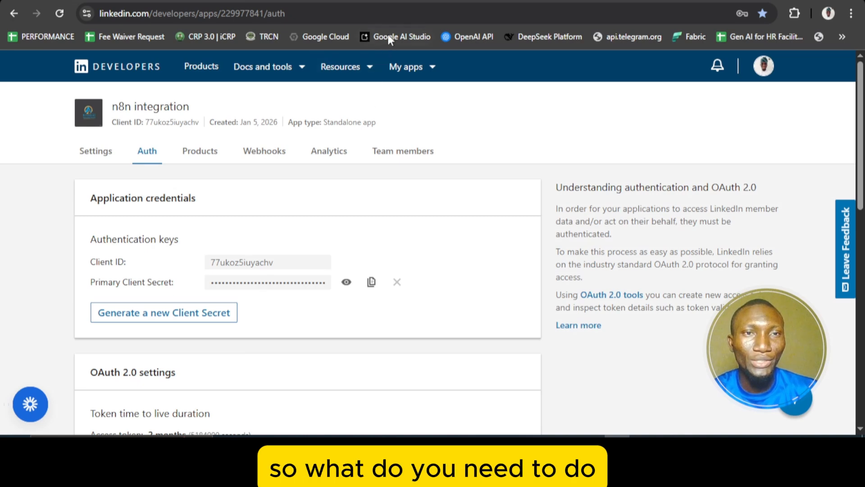
Open the OAuth token generator for creating a new access token and select the n8n integration app
{"action": "left_click", "coordinate": [291, 76]}
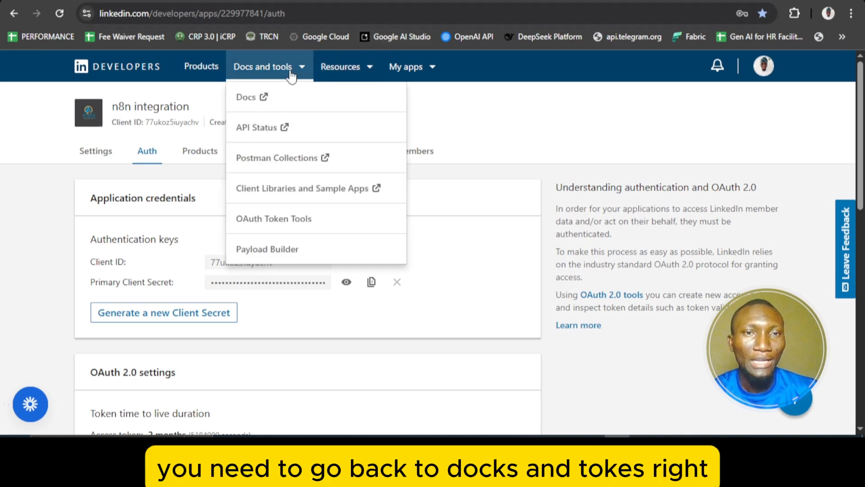
{"action": "left_click", "coordinate": [287, 227]}
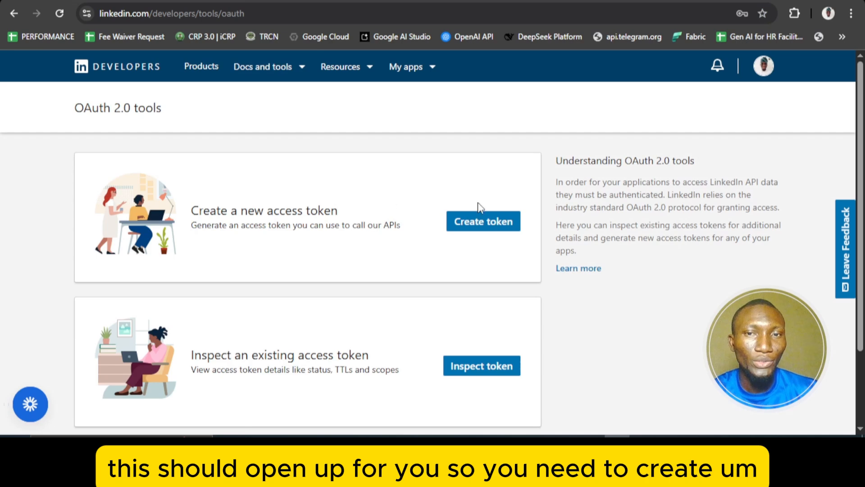
{"action": "left_click", "coordinate": [471, 229]}
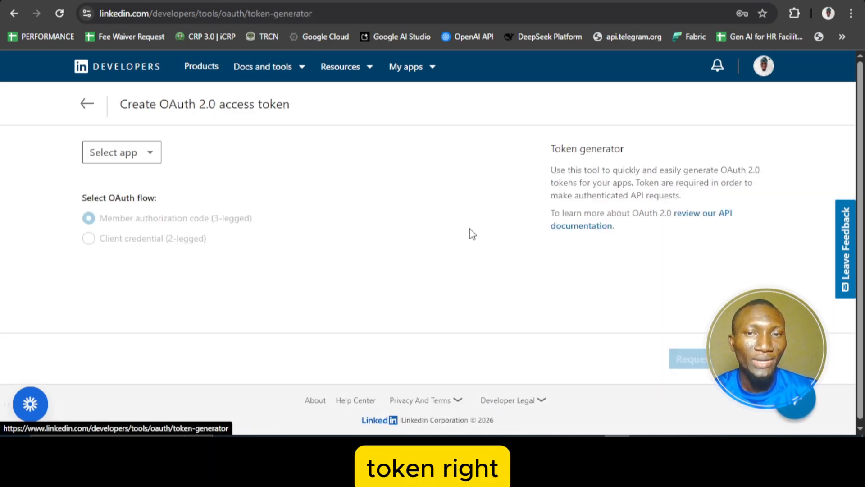
{"action": "left_click", "coordinate": [150, 153]}
{"action": "left_click", "coordinate": [161, 187]}
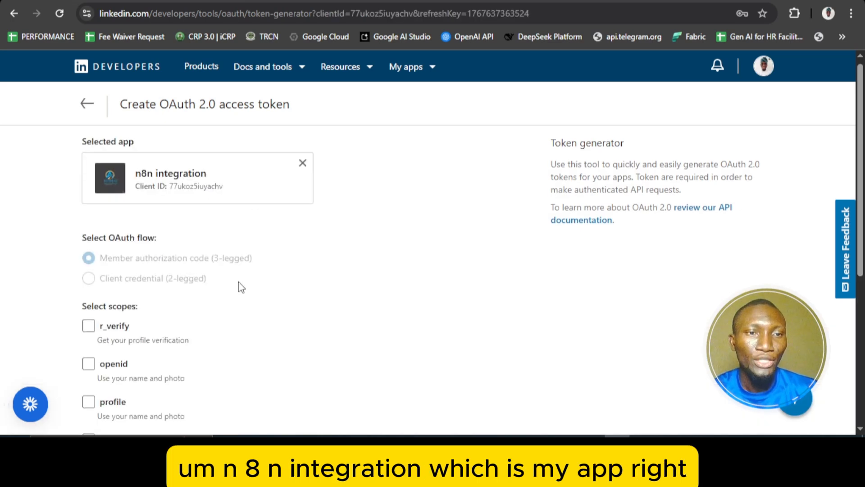
Examine the scopes offered for the access token, from r_verify to r_profile_basicinfo, and the token request option
{"action": "scroll", "coordinate": [241, 287], "scroll_direction": "down", "scroll_amount": 3}
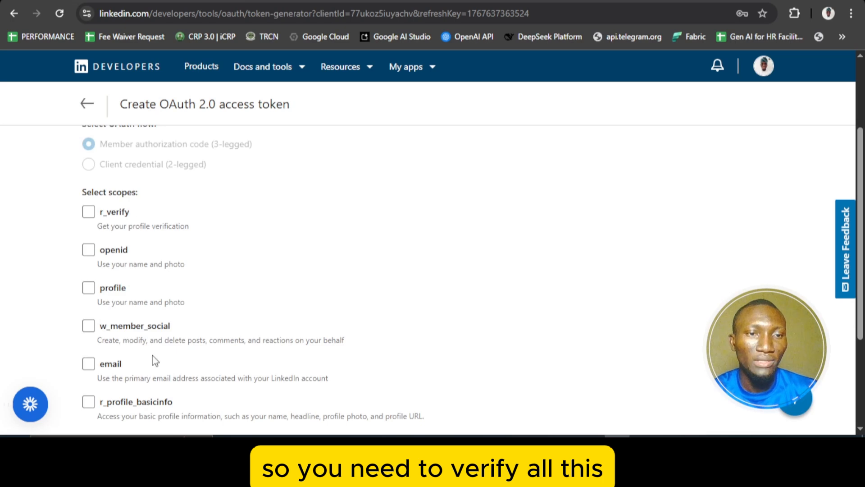
{"action": "scroll", "coordinate": [152, 358], "scroll_direction": "down", "scroll_amount": 2}
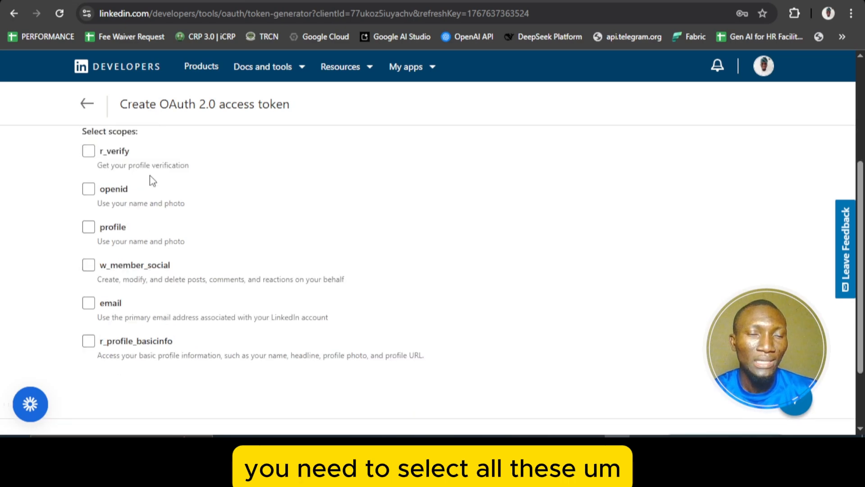
{"action": "scroll", "coordinate": [152, 180], "scroll_direction": "up", "scroll_amount": 1}
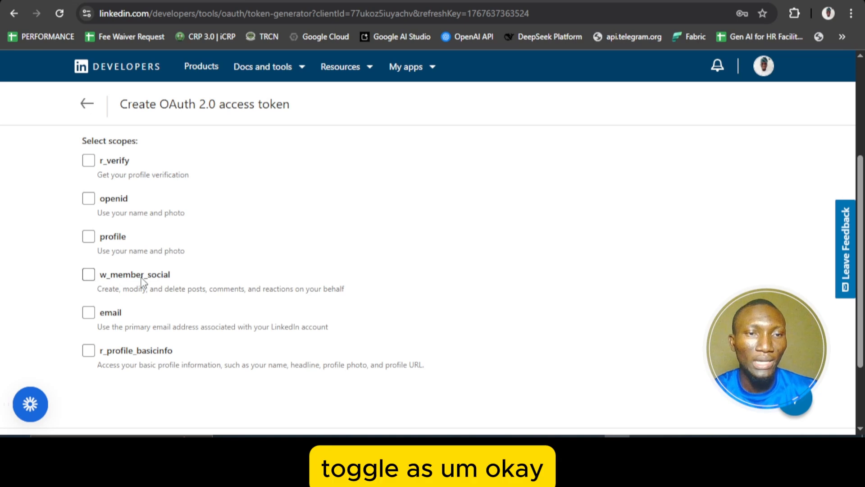
{"action": "scroll", "coordinate": [143, 283], "scroll_direction": "down", "scroll_amount": 2}
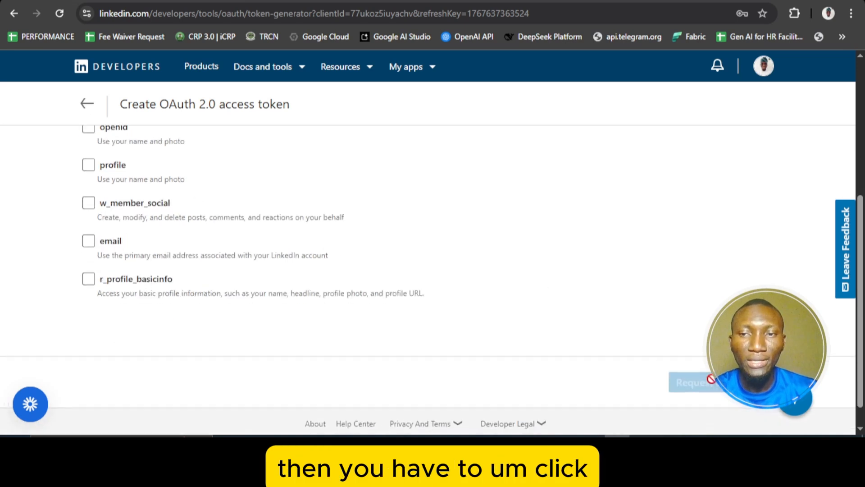
{"action": "scroll", "coordinate": [711, 381], "scroll_direction": "down", "scroll_amount": 1}
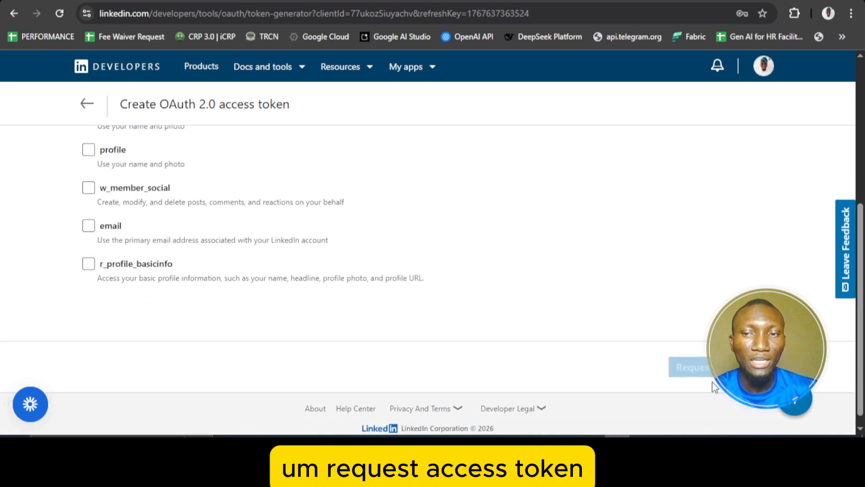
{"action": "scroll", "coordinate": [690, 366], "scroll_direction": "up", "scroll_amount": 3}
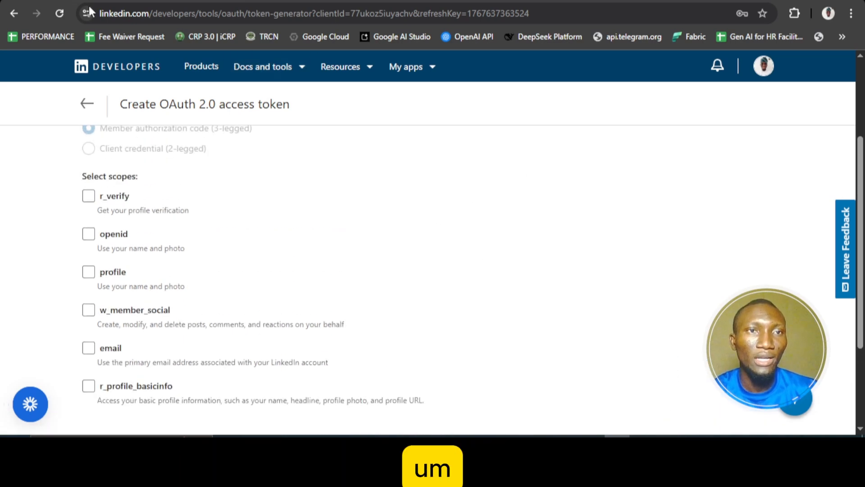
Switch back to n8n, review the LinkedIn account credential's connection fields and close the credential
{"action": "key", "text": "ctrl+Tab"}
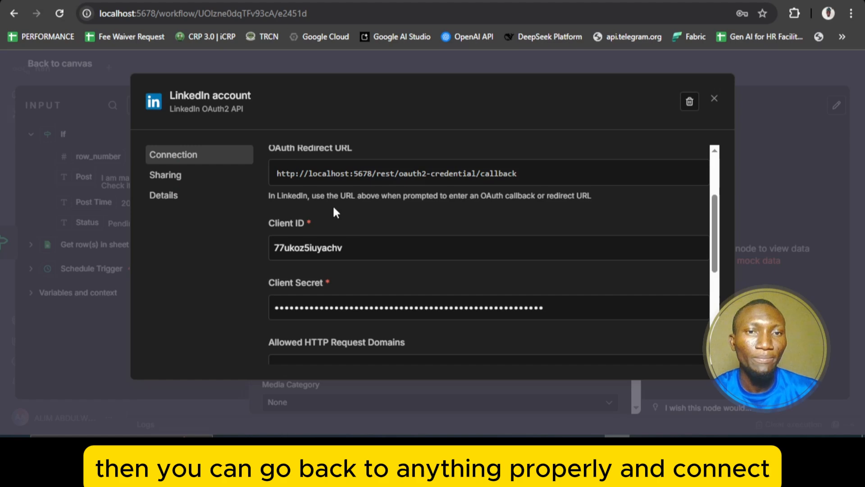
{"action": "scroll", "coordinate": [335, 212], "scroll_direction": "down", "scroll_amount": 3}
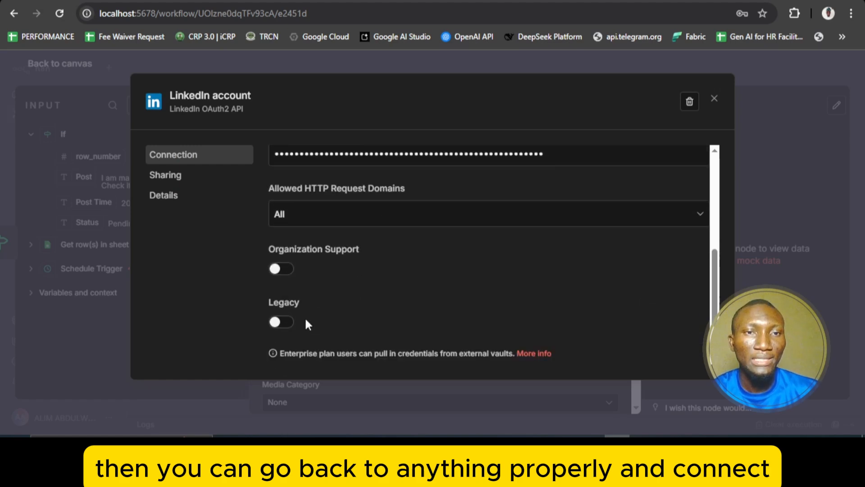
{"action": "scroll", "coordinate": [304, 317], "scroll_direction": "down", "scroll_amount": 1}
{"action": "scroll", "coordinate": [344, 234], "scroll_direction": "up", "scroll_amount": 5}
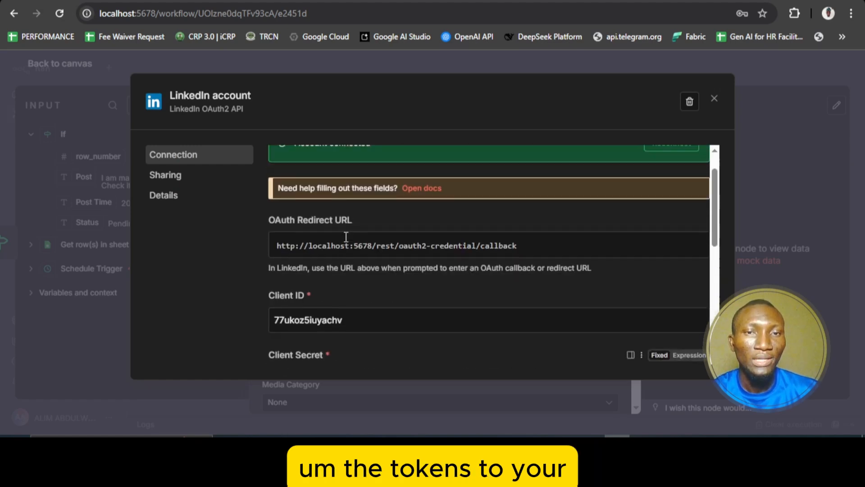
{"action": "scroll", "coordinate": [347, 237], "scroll_direction": "up", "scroll_amount": 1}
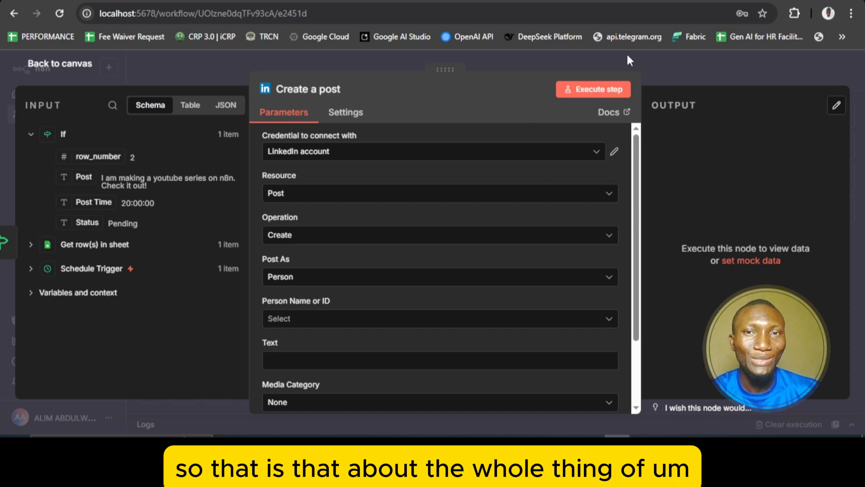
In the Create a post node, choose the account holder as the person and map the If node's Post field into Text
{"action": "scroll", "coordinate": [449, 151], "scroll_direction": "down", "scroll_amount": 1}
{"action": "scroll", "coordinate": [449, 151], "scroll_direction": "up", "scroll_amount": 1}
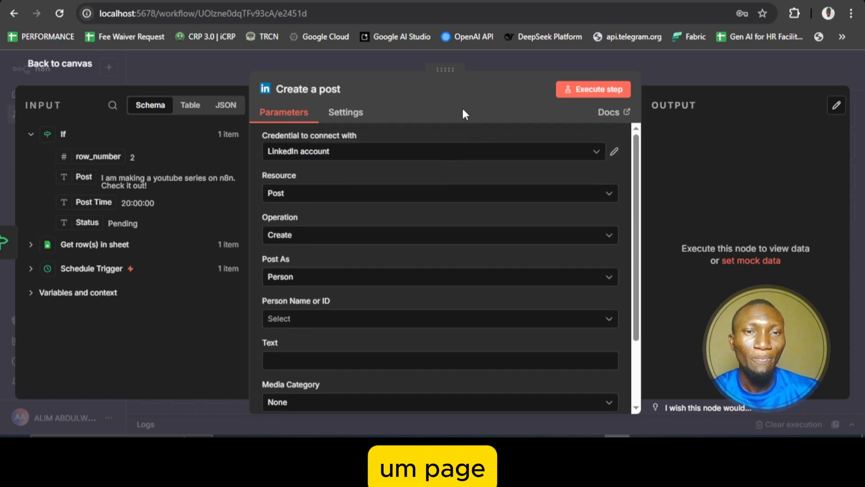
{"action": "scroll", "coordinate": [347, 223], "scroll_direction": "down", "scroll_amount": 1}
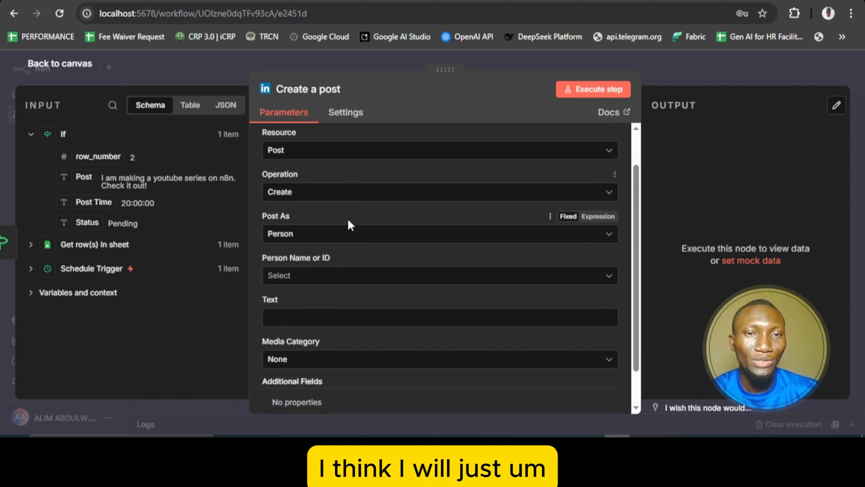
{"action": "scroll", "coordinate": [350, 223], "scroll_direction": "up", "scroll_amount": 1}
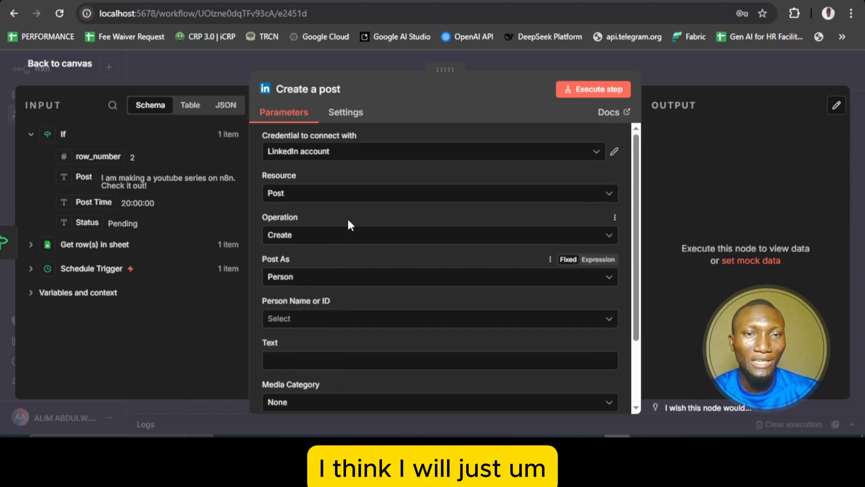
{"action": "left_click", "coordinate": [334, 320]}
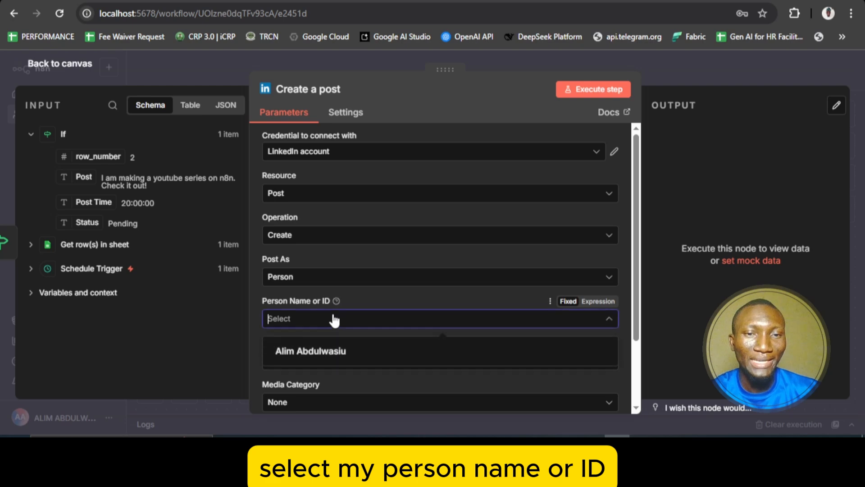
{"action": "left_click", "coordinate": [321, 360]}
{"action": "scroll", "coordinate": [376, 281], "scroll_direction": "down", "scroll_amount": 2}
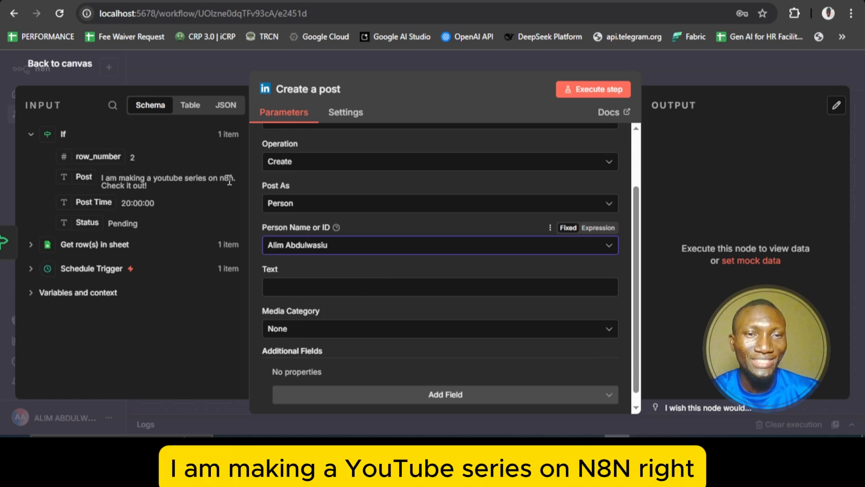
{"action": "left_click_drag", "start_coordinate": [85, 179], "coordinate": [278, 287]}
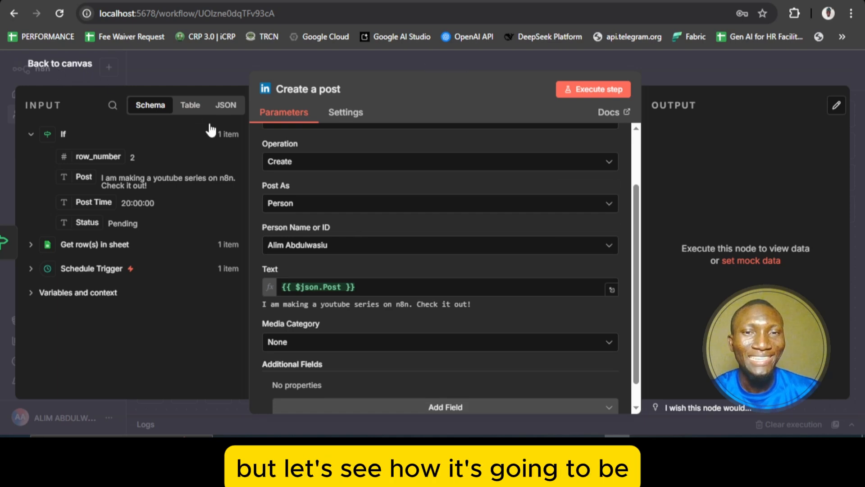
Return to the canvas, line up the Create a post node with the If node's false output and execute the workflow
{"action": "left_click", "coordinate": [120, 81]}
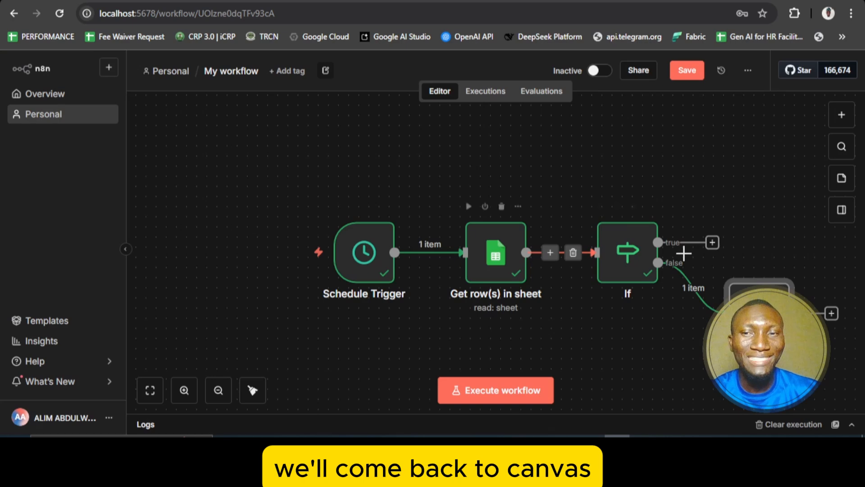
{"action": "left_click", "coordinate": [150, 390]}
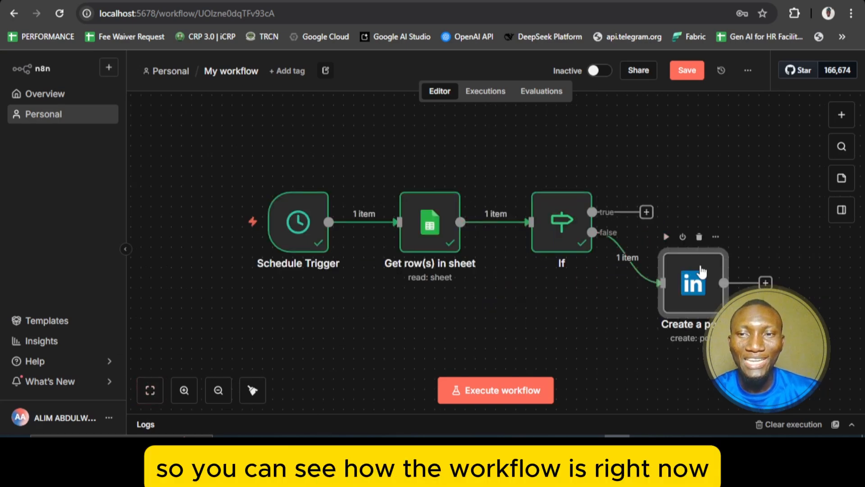
{"action": "left_click_drag", "start_coordinate": [701, 272], "coordinate": [723, 212]}
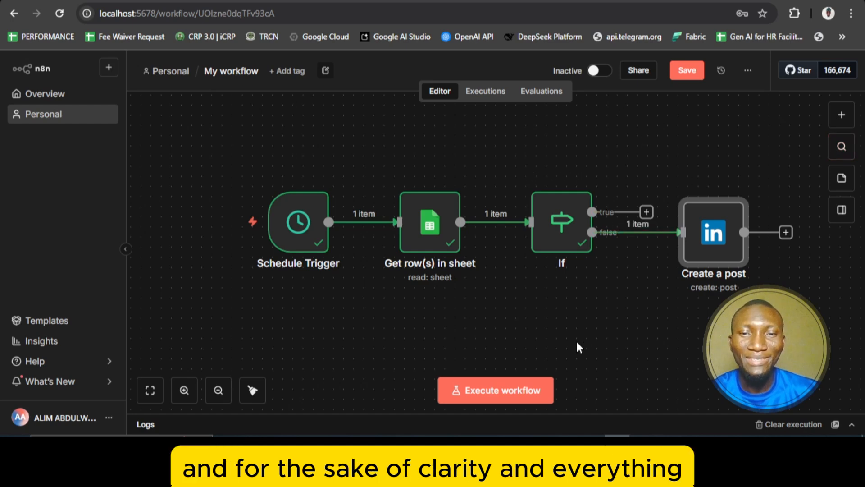
{"action": "left_click", "coordinate": [516, 388]}
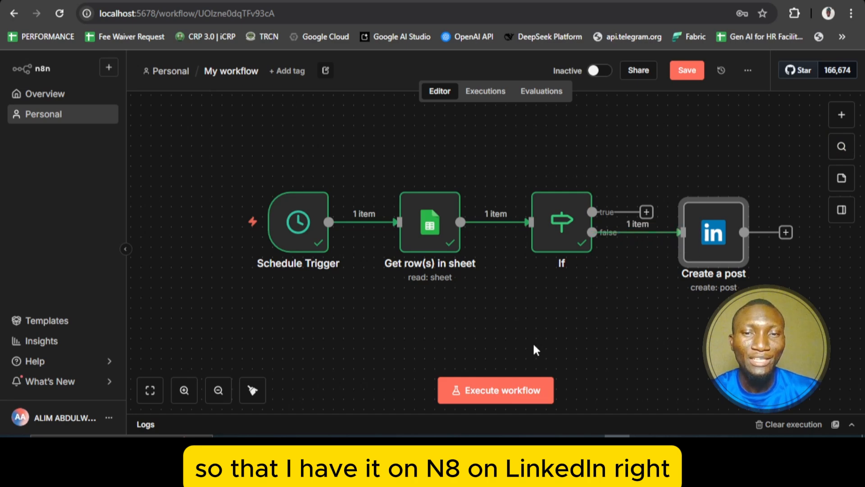
Run the complete workflow so the pending sheet row is published through the Create a post node
{"action": "left_click", "coordinate": [523, 387]}
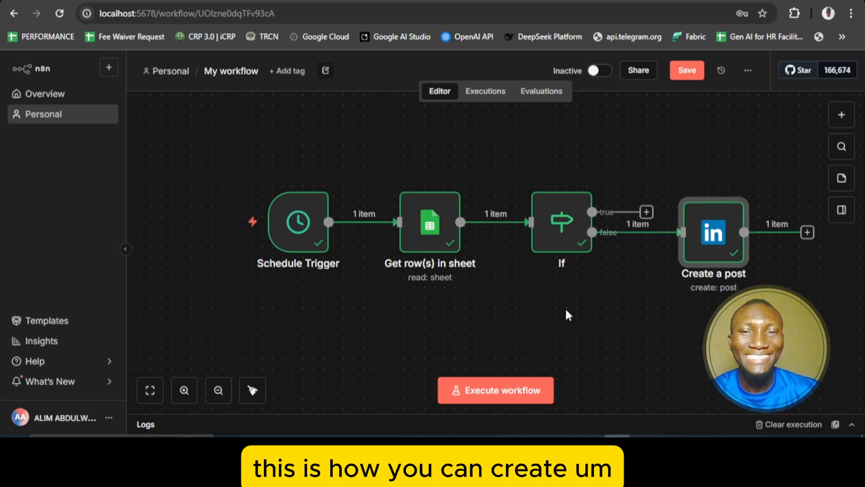
{"action": "left_click", "coordinate": [150, 390]}
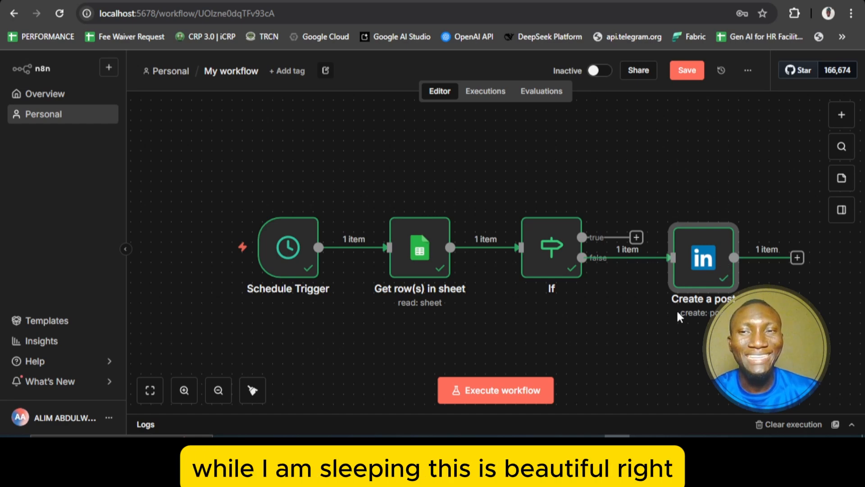
Rename the workflow from its default name to "N8N Linkedin" and save it
{"action": "left_click", "coordinate": [252, 72]}
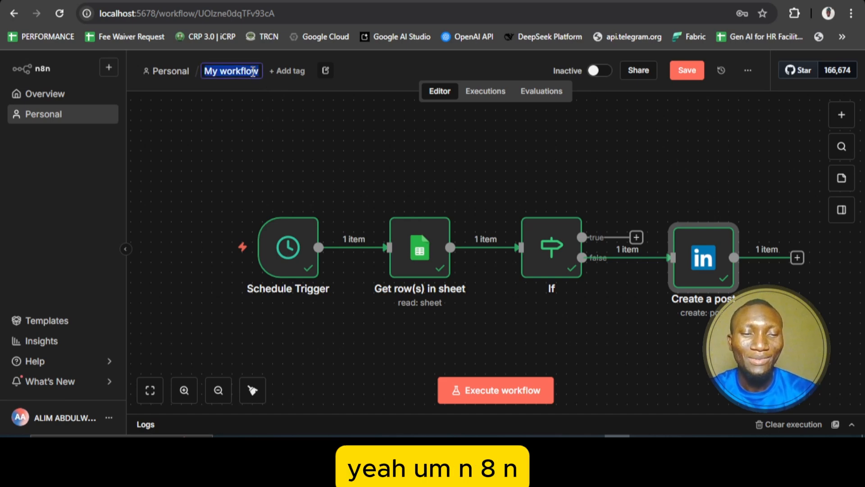
{"action": "type", "text": "N*J"}
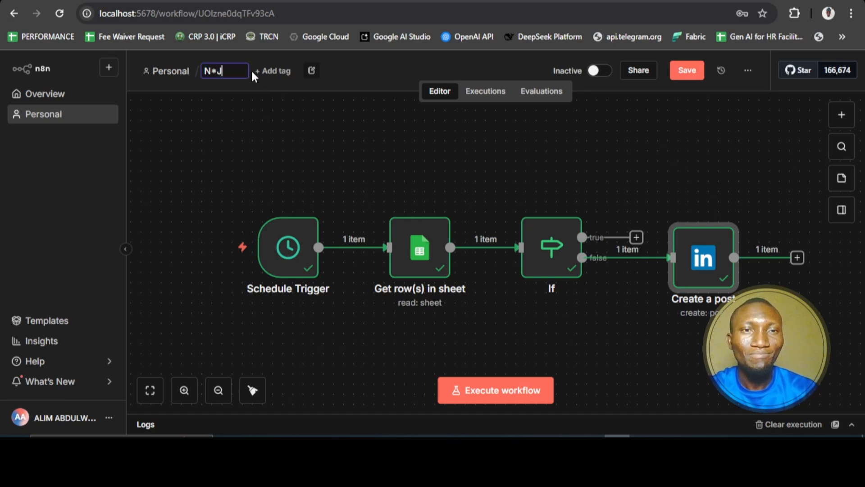
{"action": "key", "text": "BackSpace"}
{"action": "key", "text": "BackSpace"}
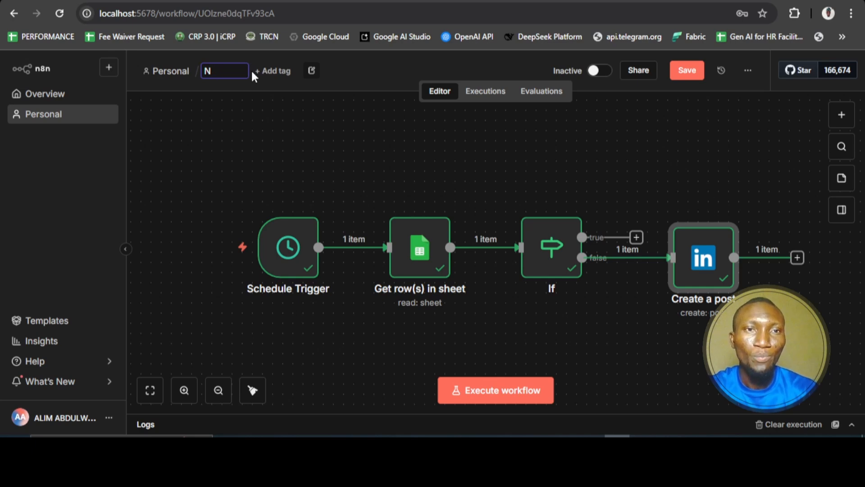
{"action": "type", "text": "8N "}
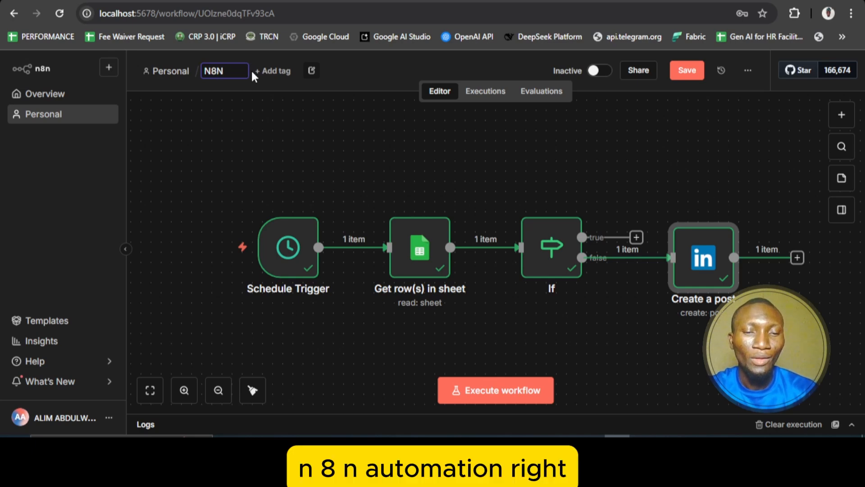
{"action": "type", "text": "L"}
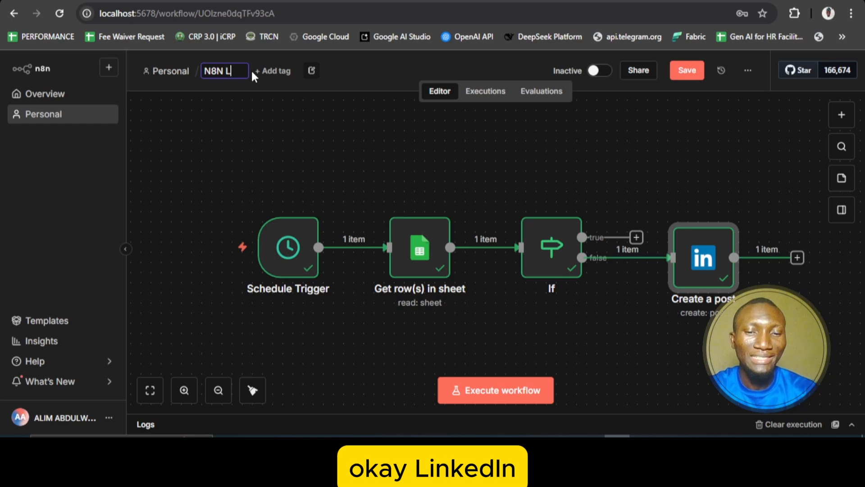
{"action": "type", "text": "ink"}
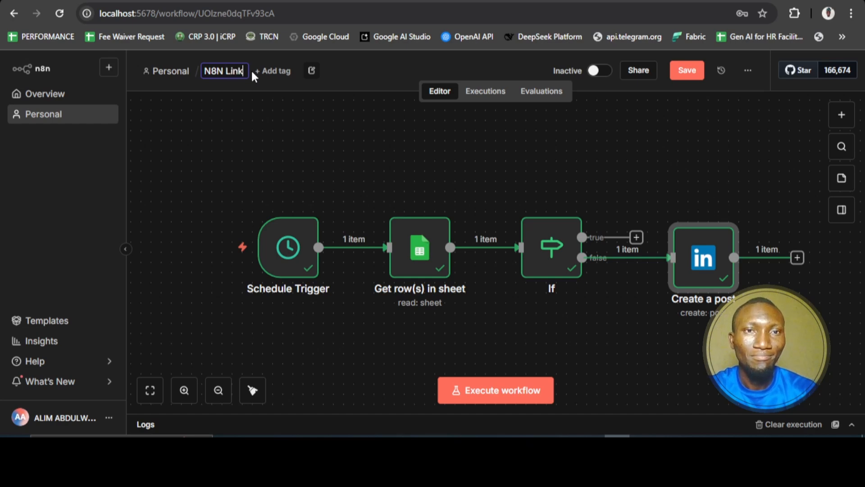
{"action": "type", "text": "edin"}
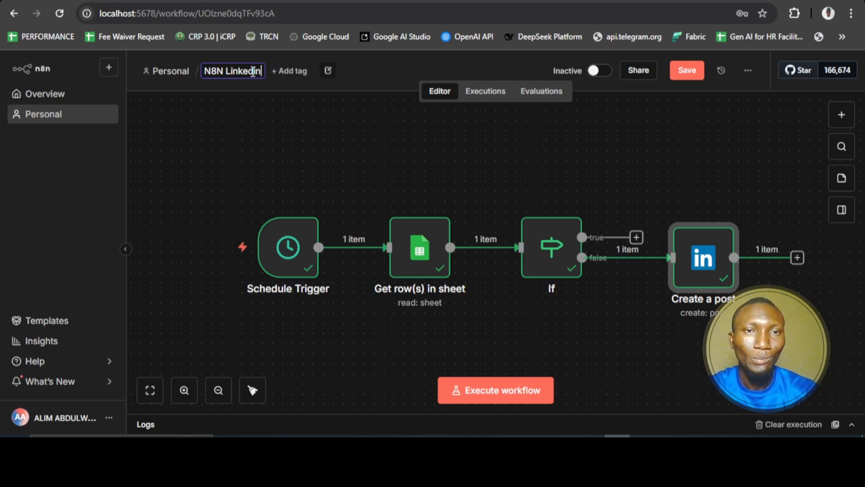
{"action": "key", "text": "BackSpace"}
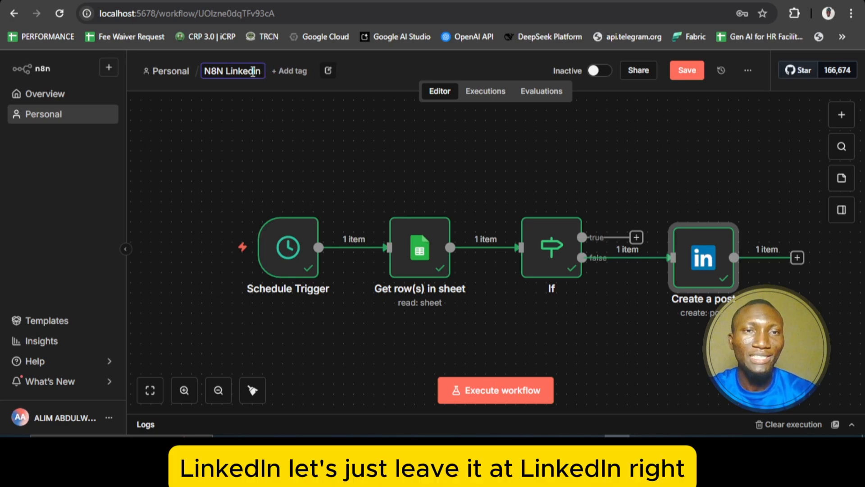
{"action": "left_click", "coordinate": [694, 70]}
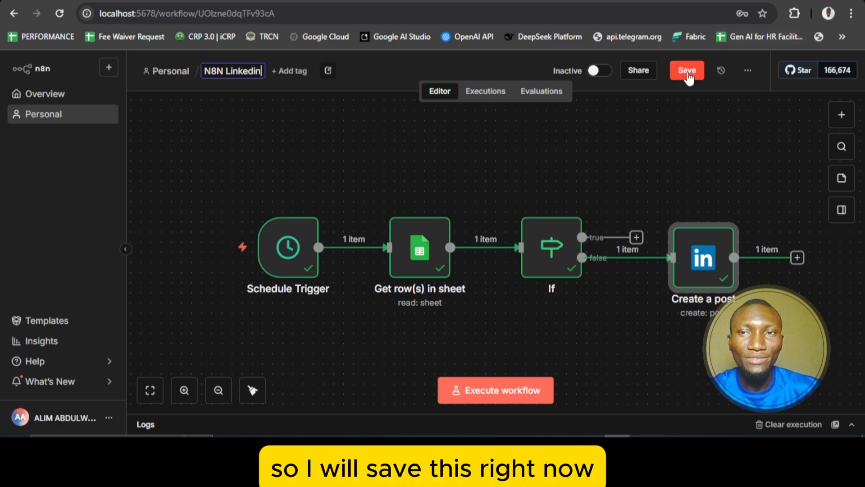
Try switching the saved workflow to active, and set it back to inactive
{"action": "scroll", "coordinate": [686, 169], "scroll_direction": "down", "scroll_amount": 1}
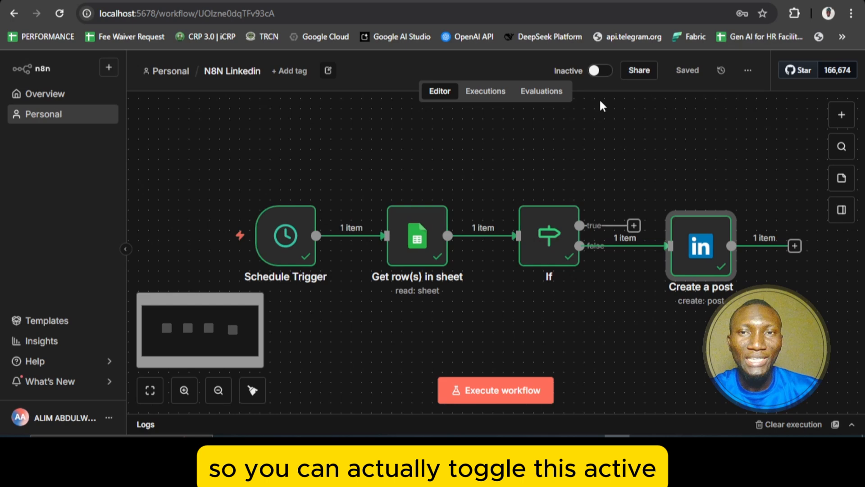
{"action": "left_click", "coordinate": [601, 72]}
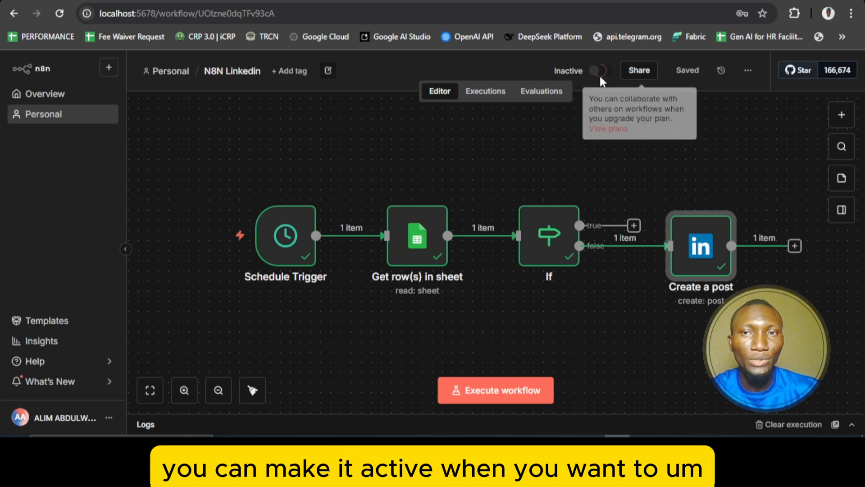
{"action": "left_click", "coordinate": [599, 71]}
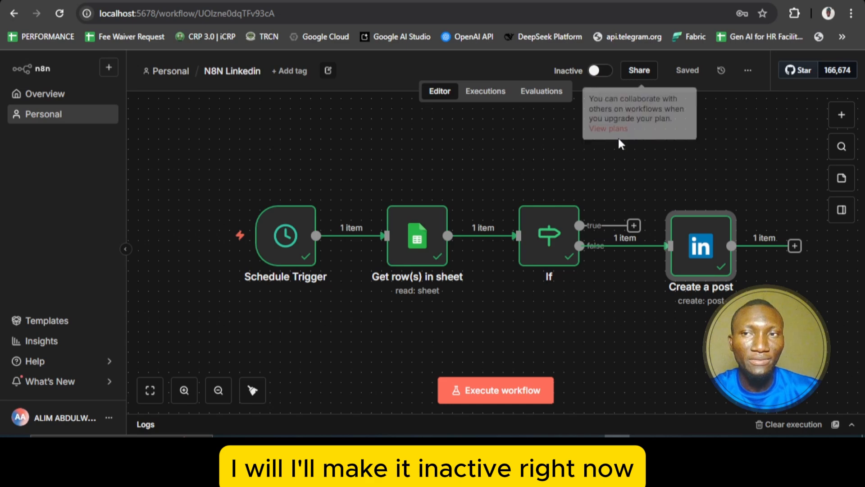
Examine the execution logs for Schedule Trigger, Get row(s) in sheet, If and Create a post, and return to the full canvas
{"action": "mouse_move", "coordinate": [643, 246]}
{"action": "scroll", "coordinate": [643, 250], "scroll_direction": "up", "scroll_amount": 1}
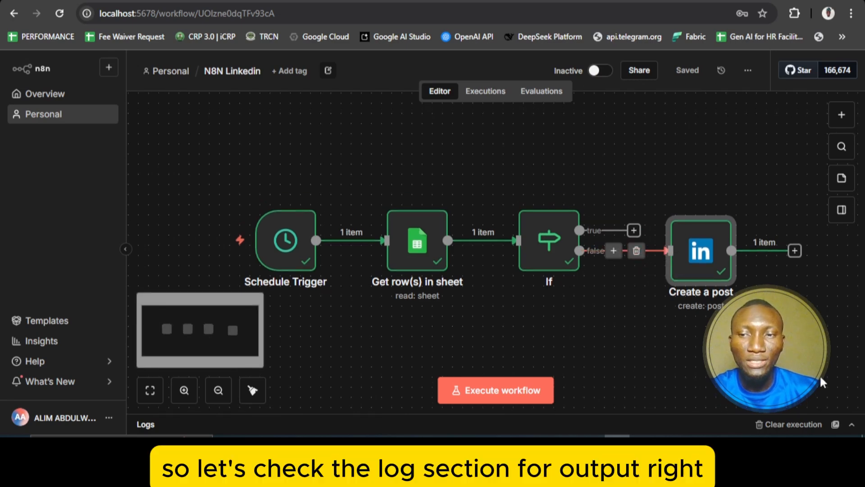
{"action": "left_click", "coordinate": [853, 425]}
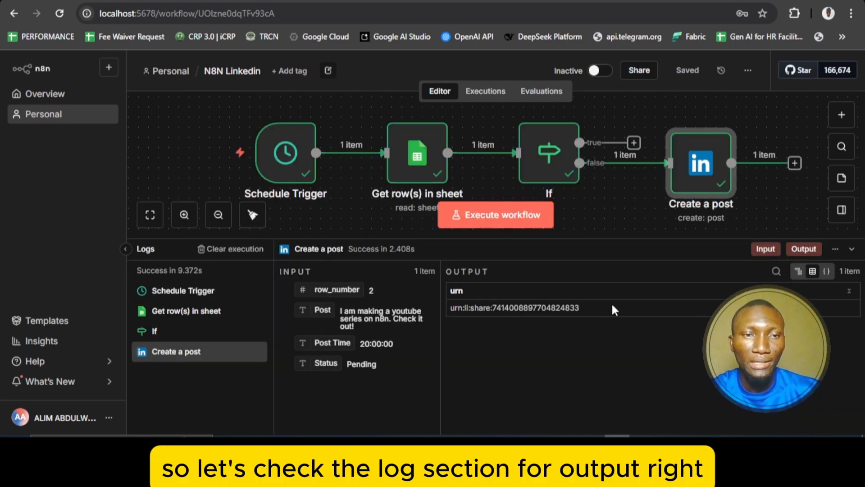
{"action": "left_click", "coordinate": [189, 294]}
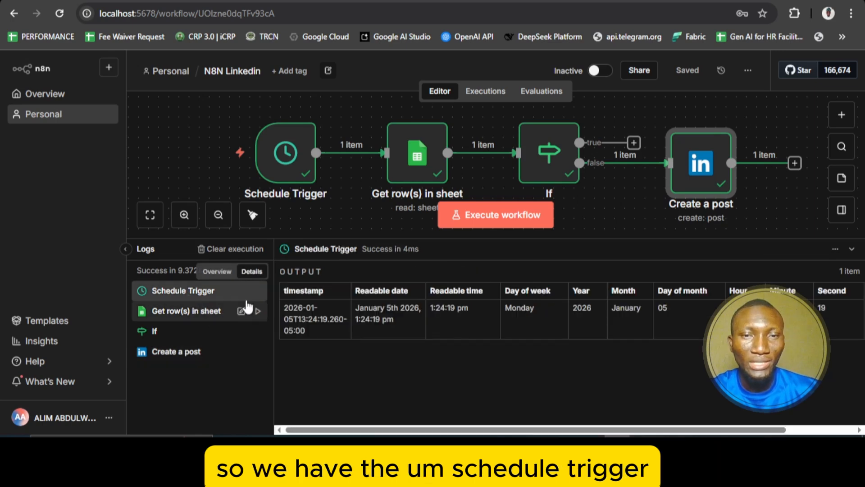
{"action": "scroll", "coordinate": [686, 308], "scroll_direction": "right", "scroll_amount": 3}
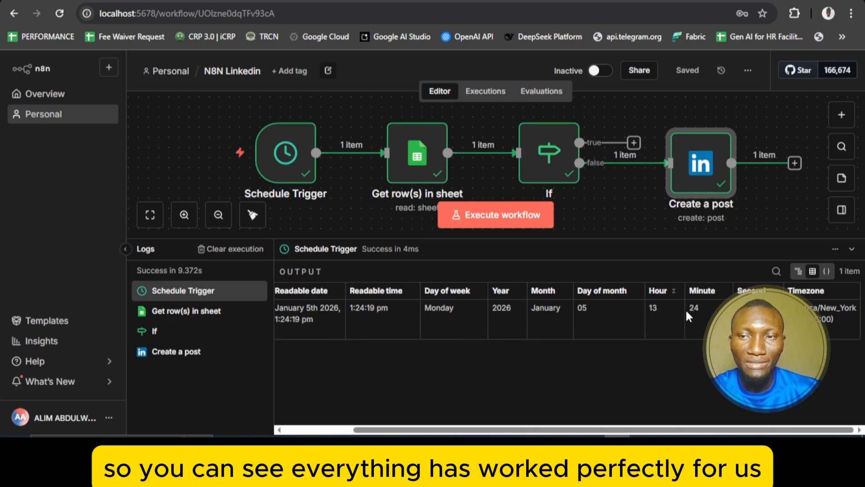
{"action": "left_click", "coordinate": [204, 317]}
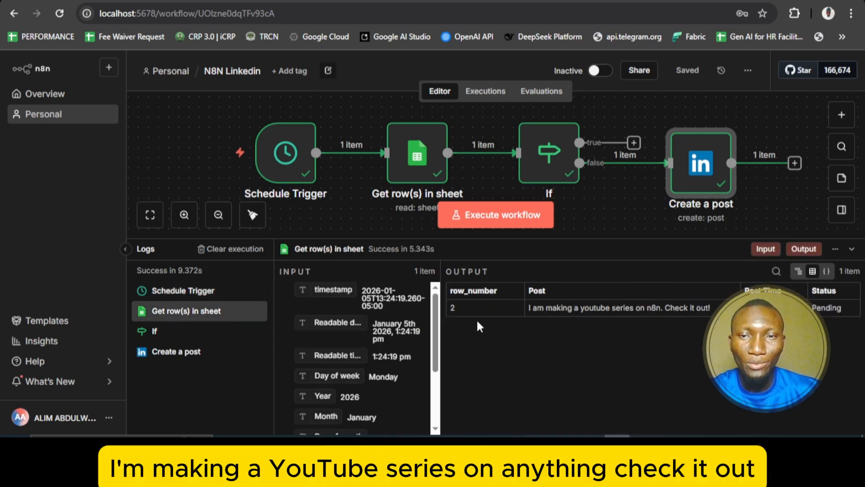
{"action": "left_click", "coordinate": [155, 332]}
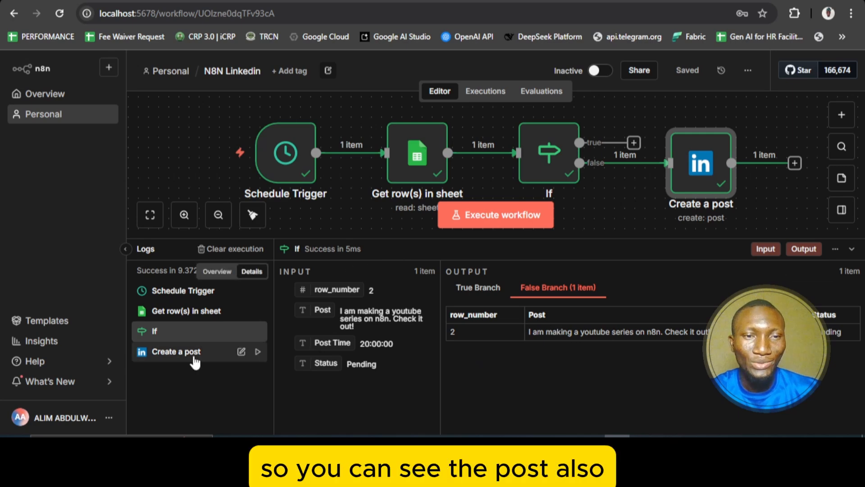
{"action": "left_click", "coordinate": [180, 351]}
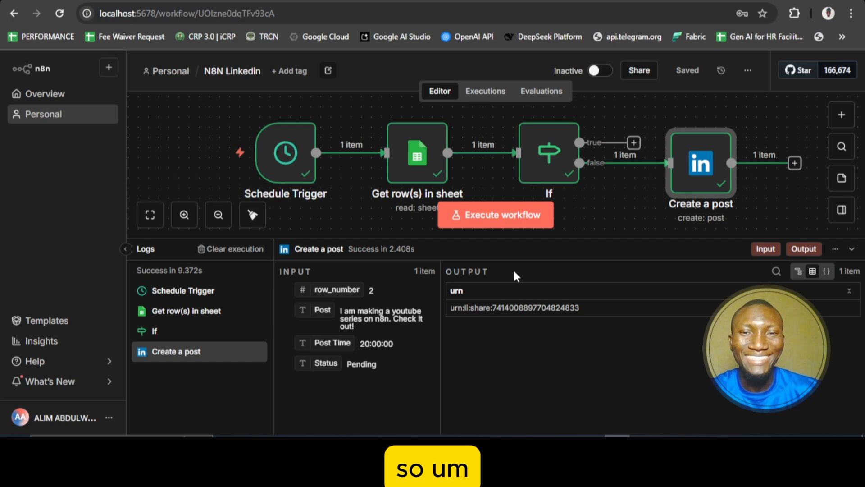
{"action": "left_click", "coordinate": [850, 247]}
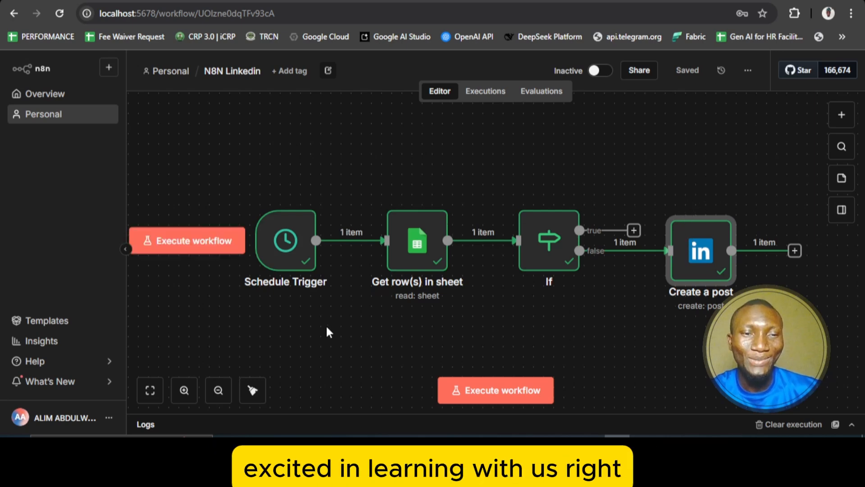
{"action": "left_click", "coordinate": [153, 390]}
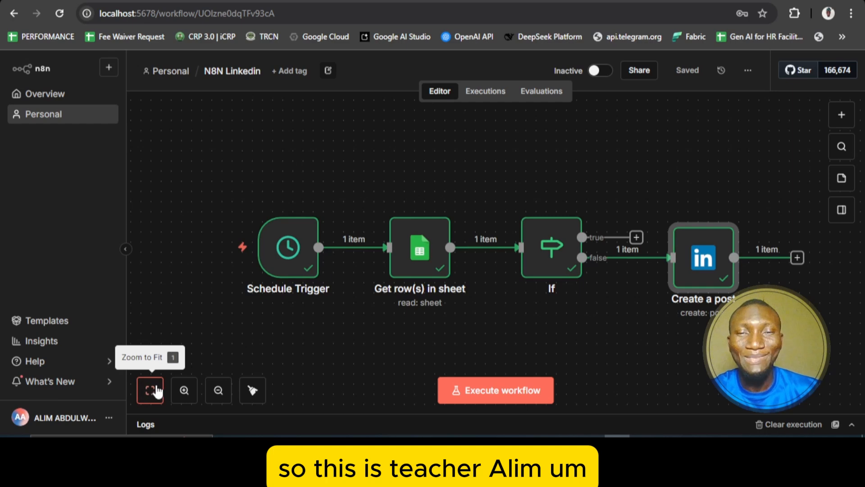